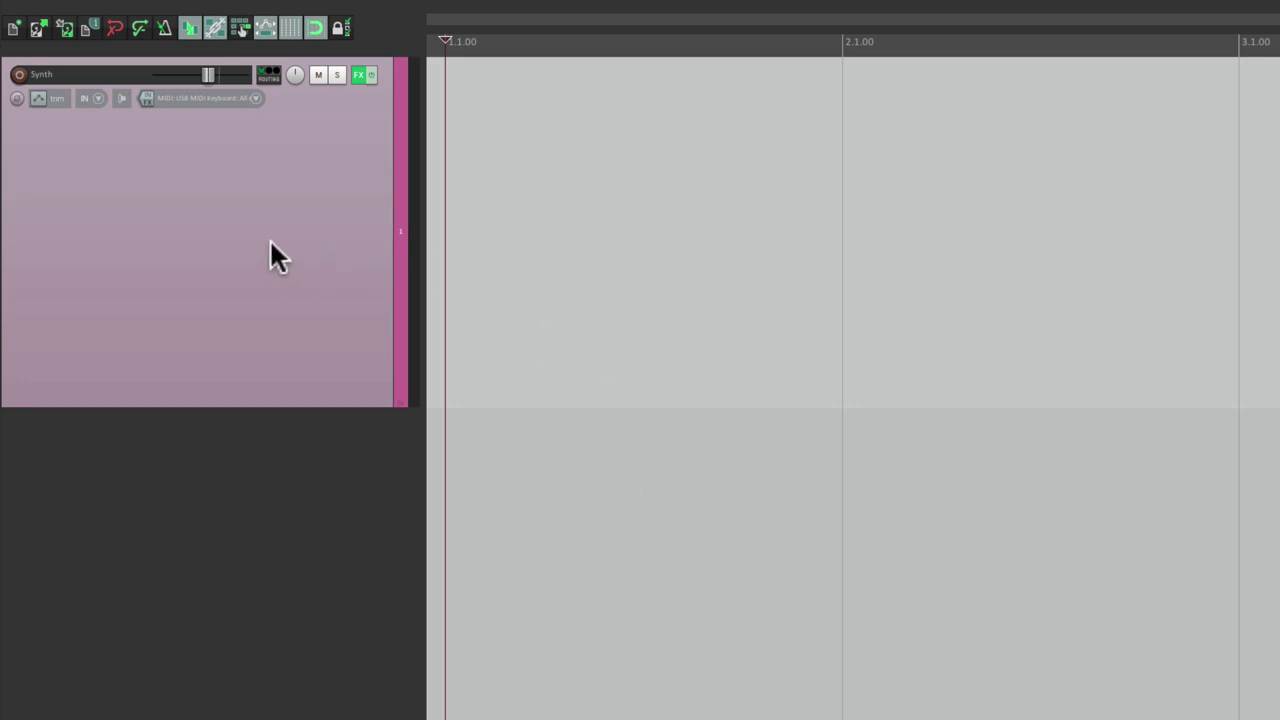
- Load Serum on the Synth track, draw a two-bar MIDI item from bar 1 to 3, and time-select it
left_click(357, 75)
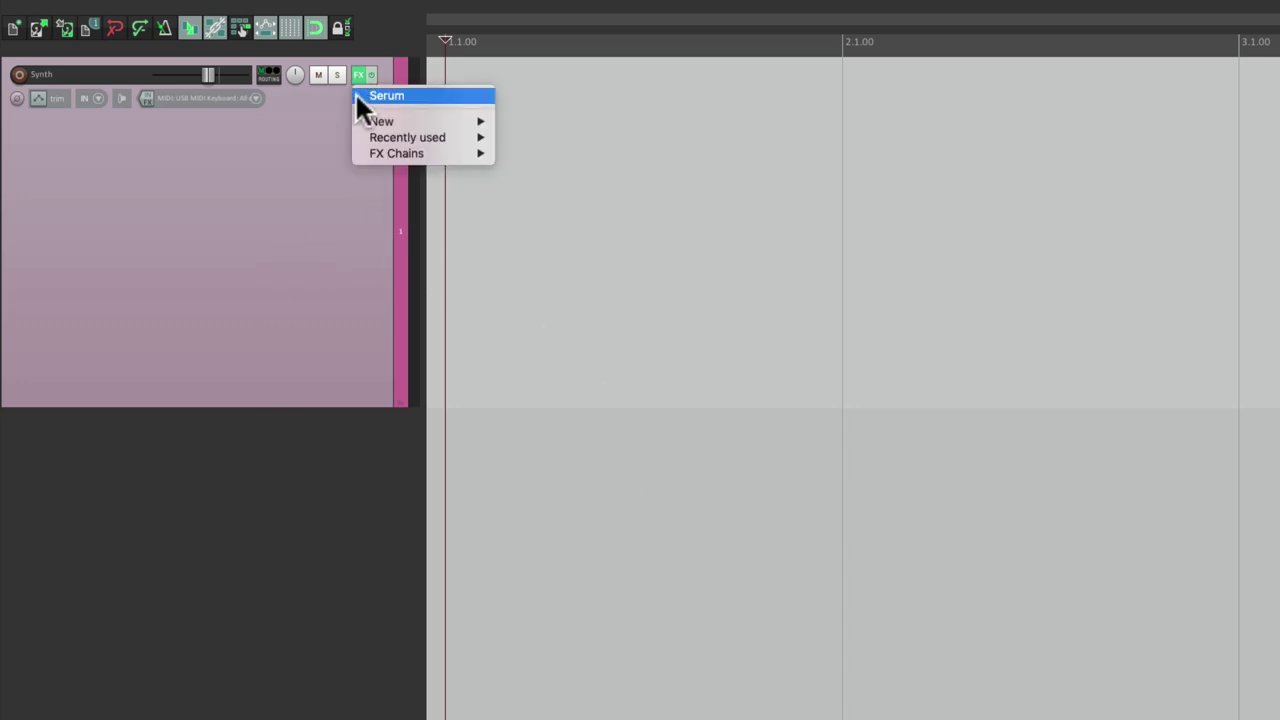
left_click(357, 95)
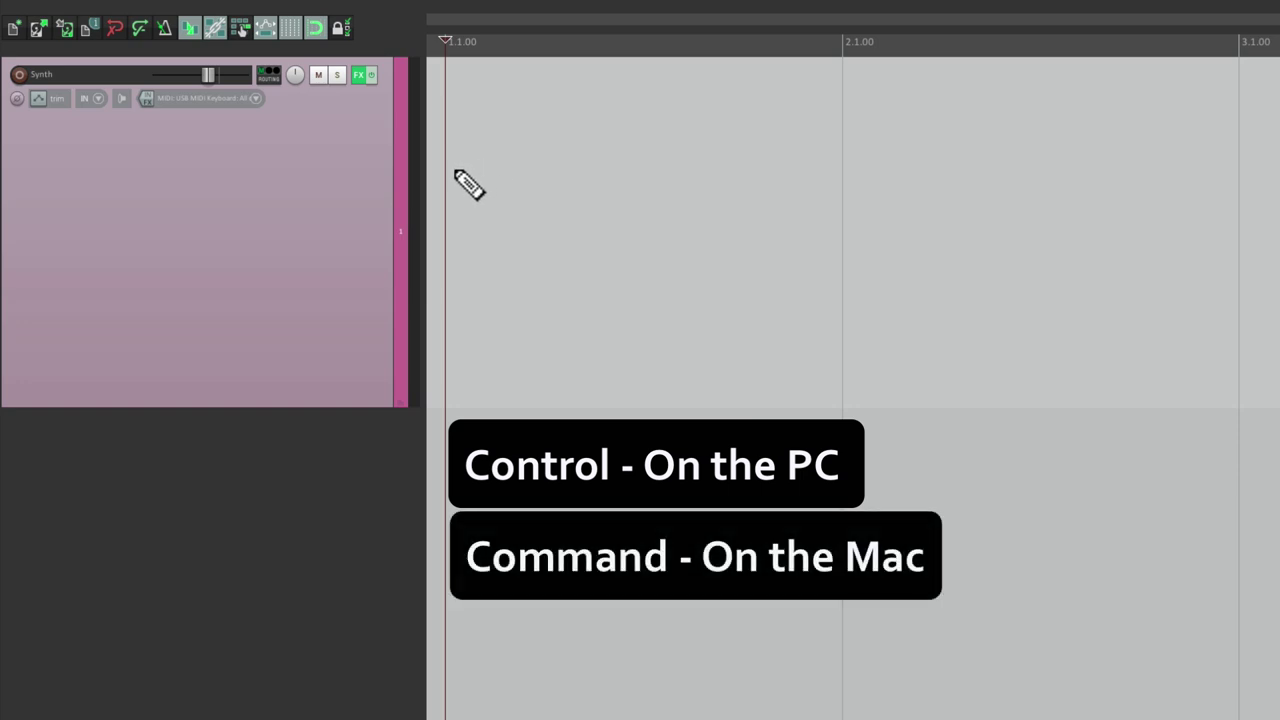
mouse_move(456, 174)
left_mouse_down()
mouse_move(1163, 177)
mouse_move(1246, 189)
left_mouse_up()
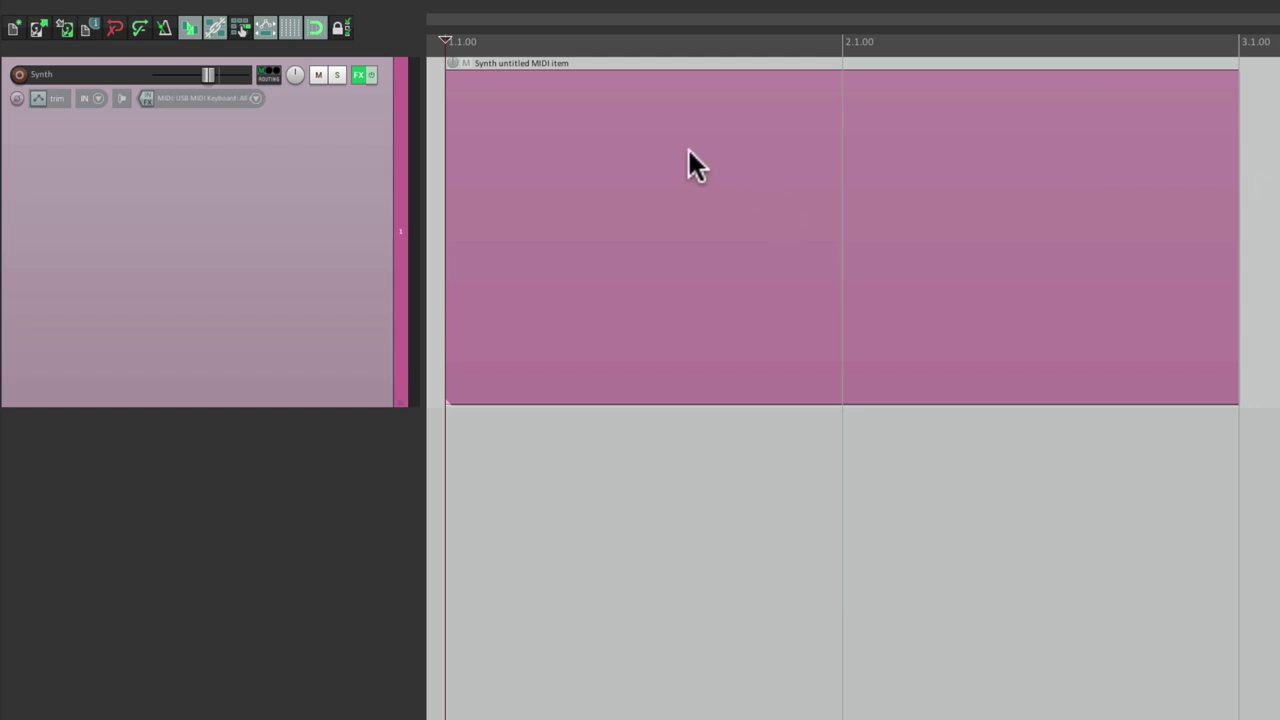
left_click_drag(449, 46, 1237, 57)
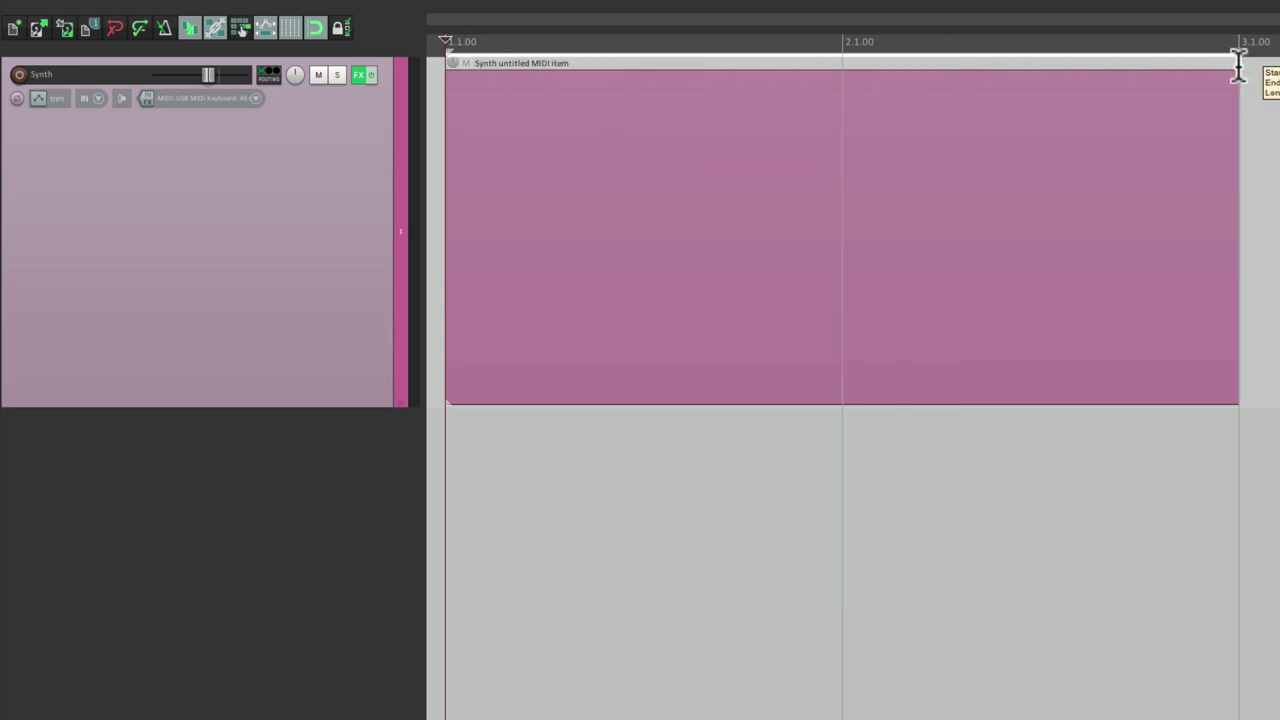
- In the MIDI editor, set the grid to 1/8 and paint eighth notes on C4 across both bars
double_click(712, 180)
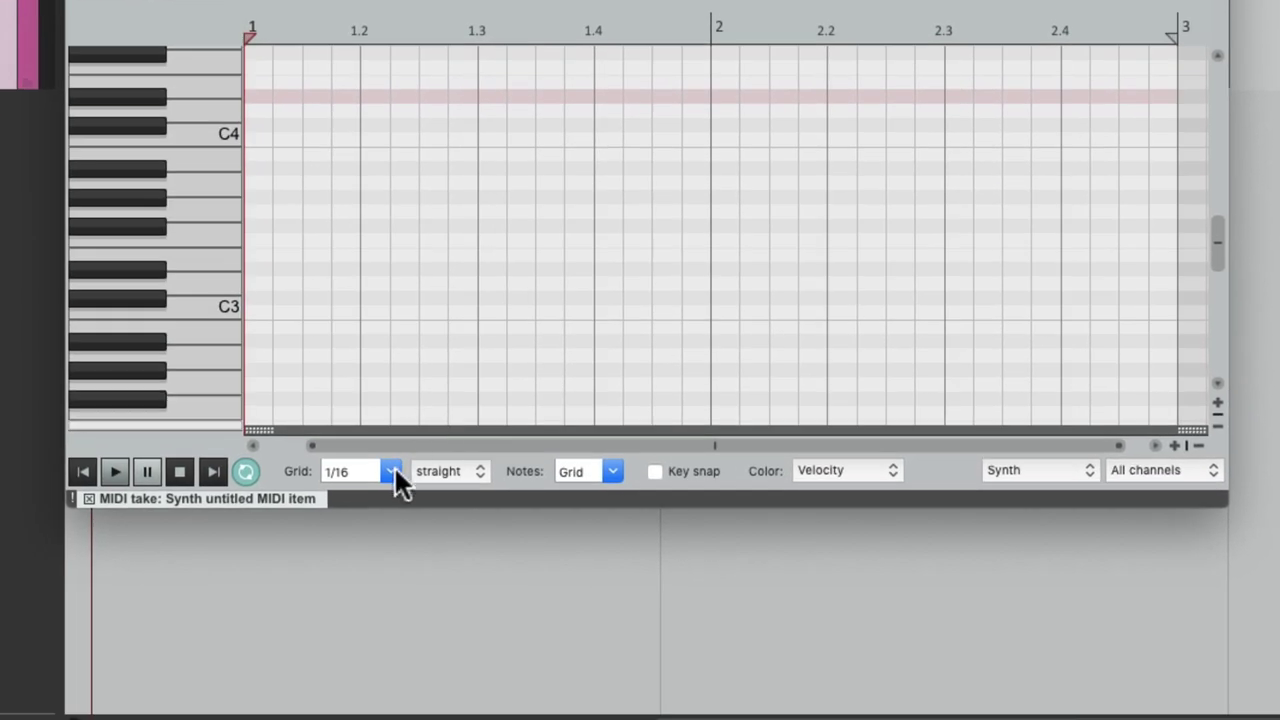
left_click(396, 511)
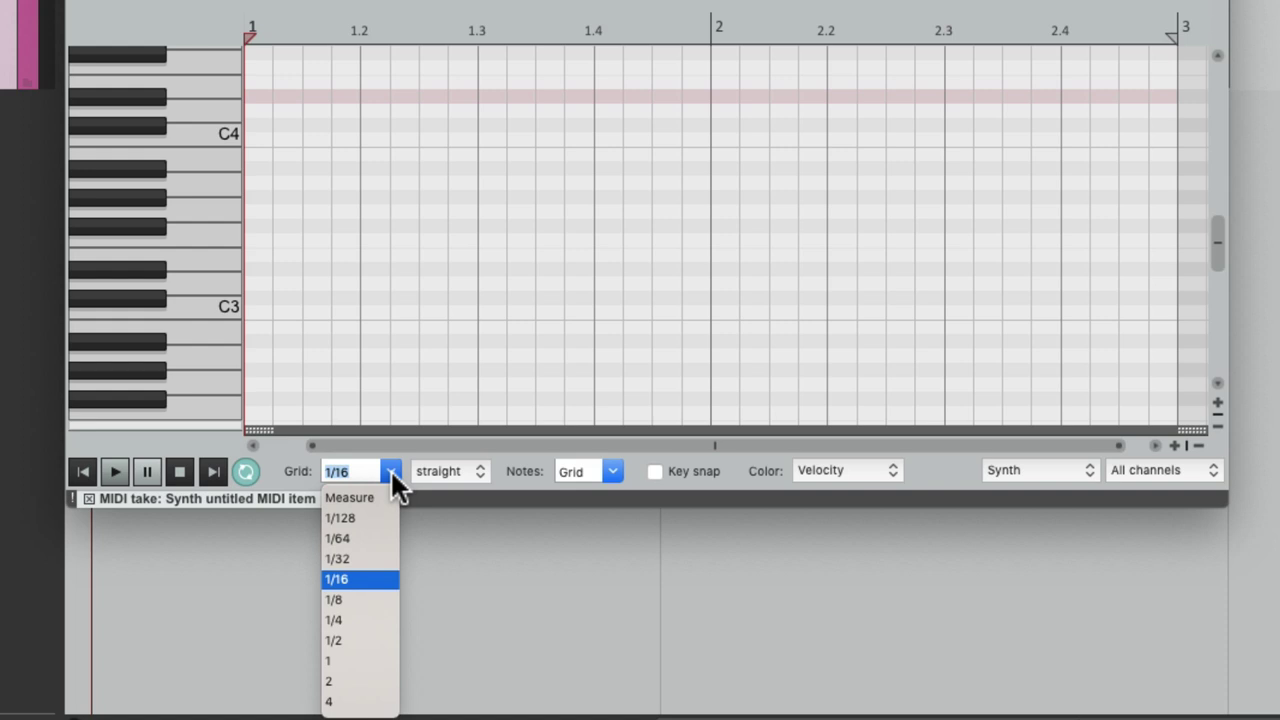
left_click(360, 600)
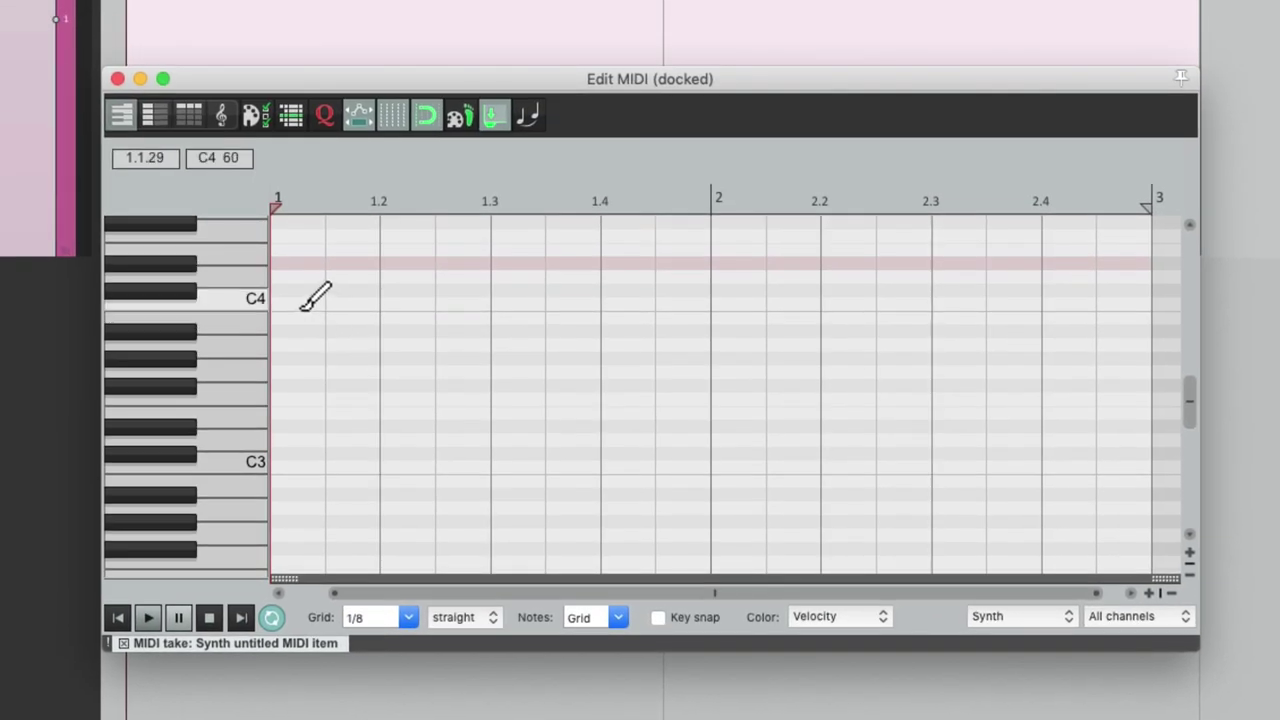
left_click_drag(302, 306, 1130, 306)
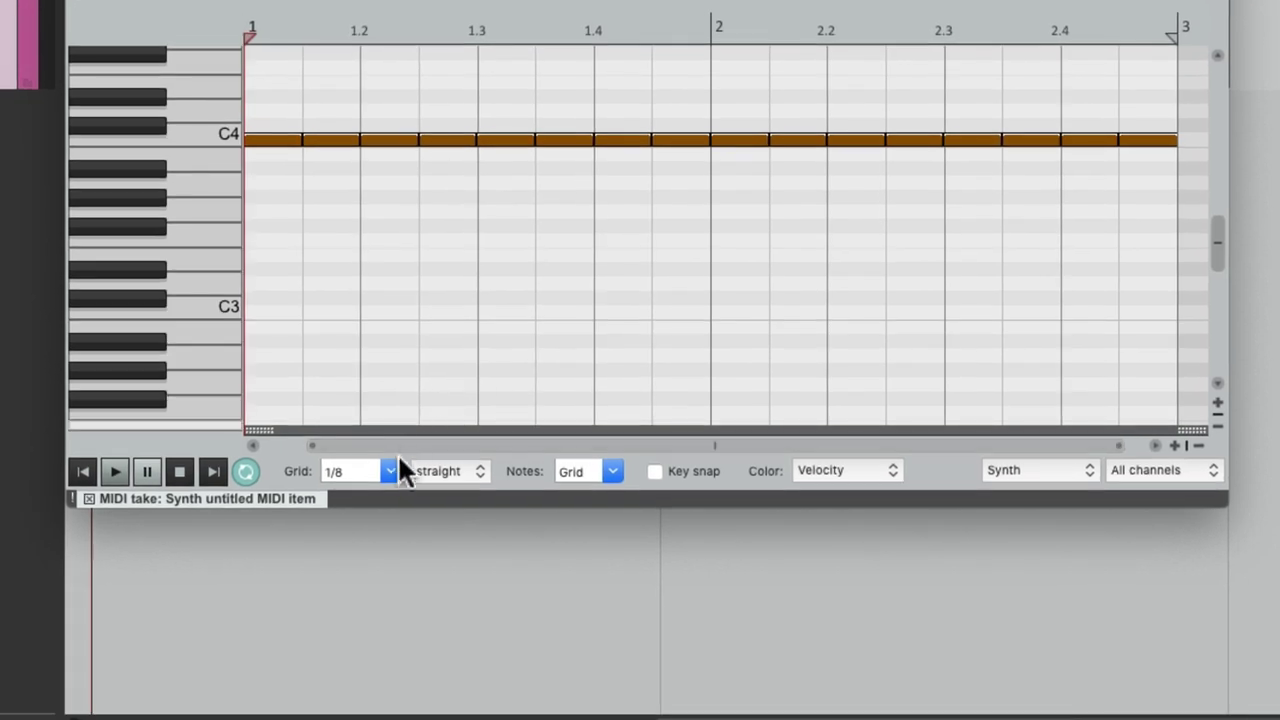
- Switch the grid to 1/16, shorten all C4 notes to sixteenths, and play the pattern back
left_click(408, 617)
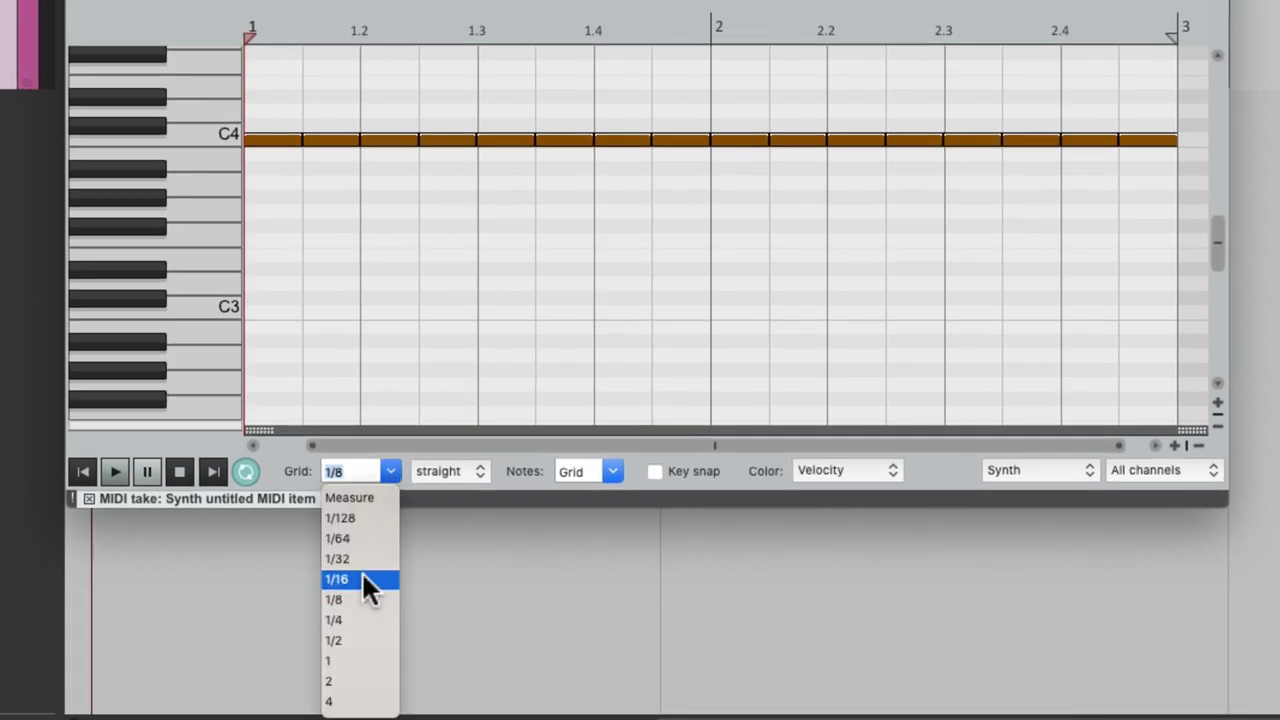
left_click(361, 579)
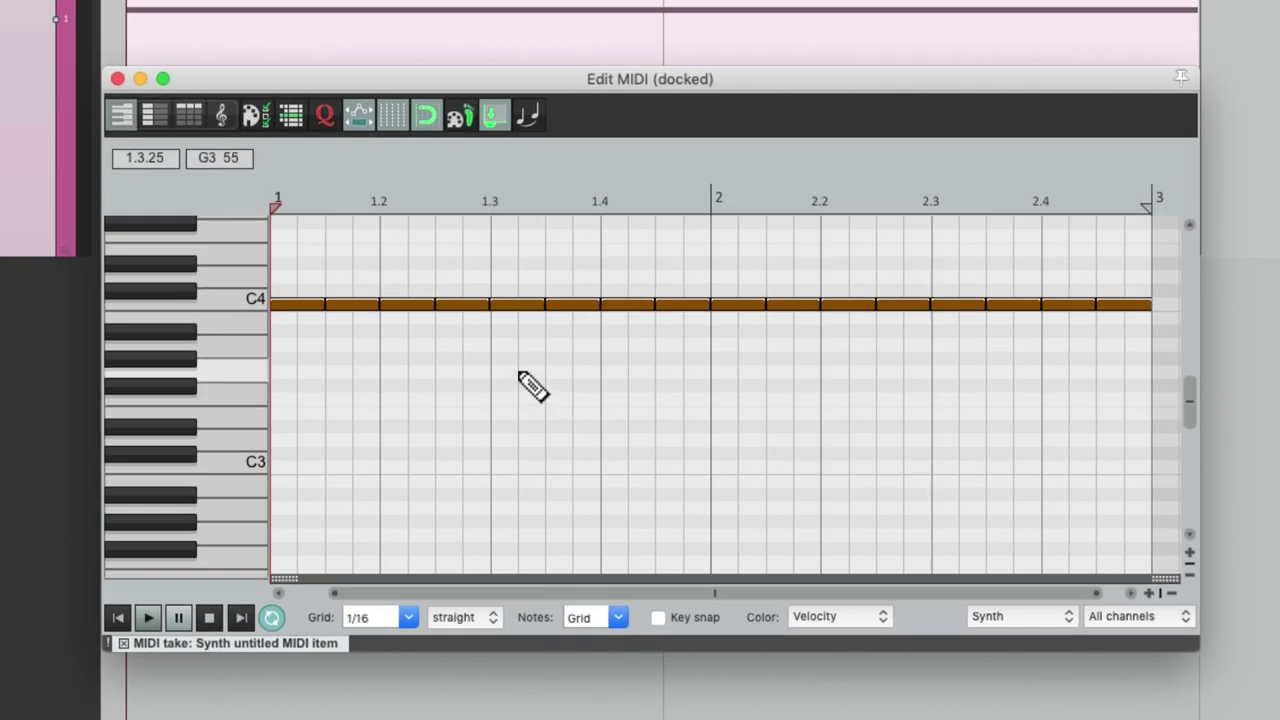
key("ctrl+a")
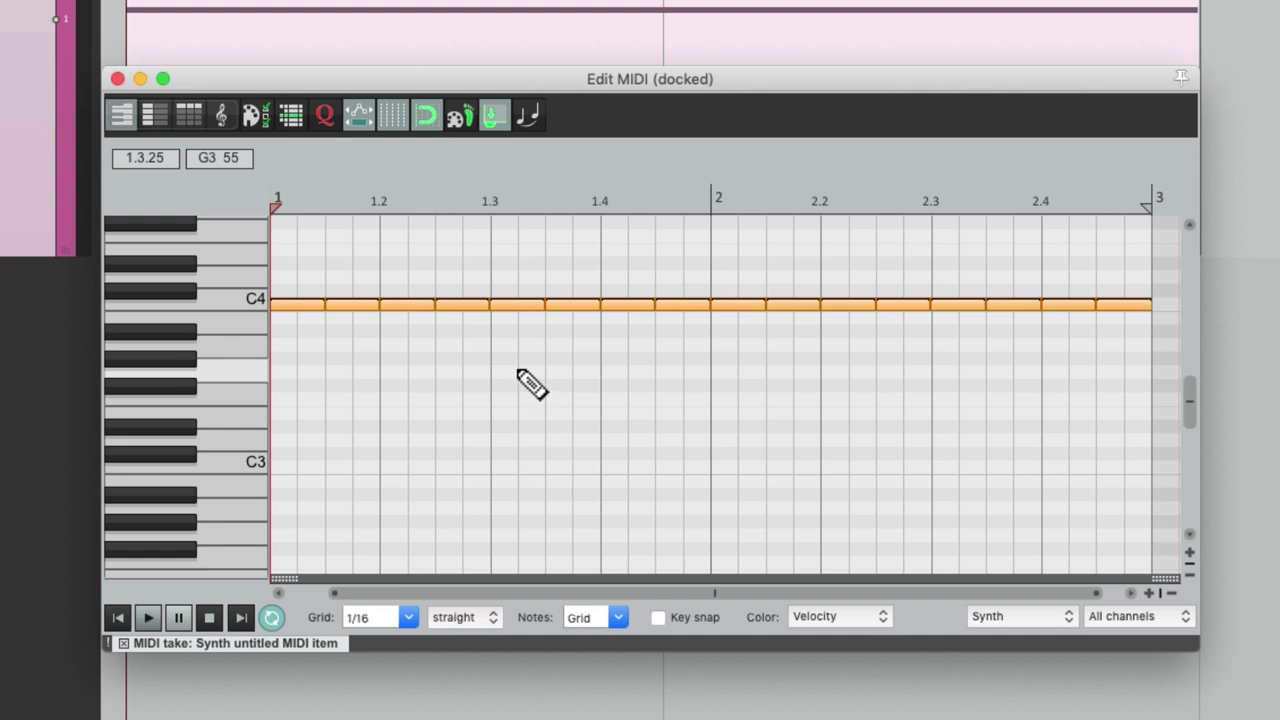
left_click_drag(481, 305, 460, 310)
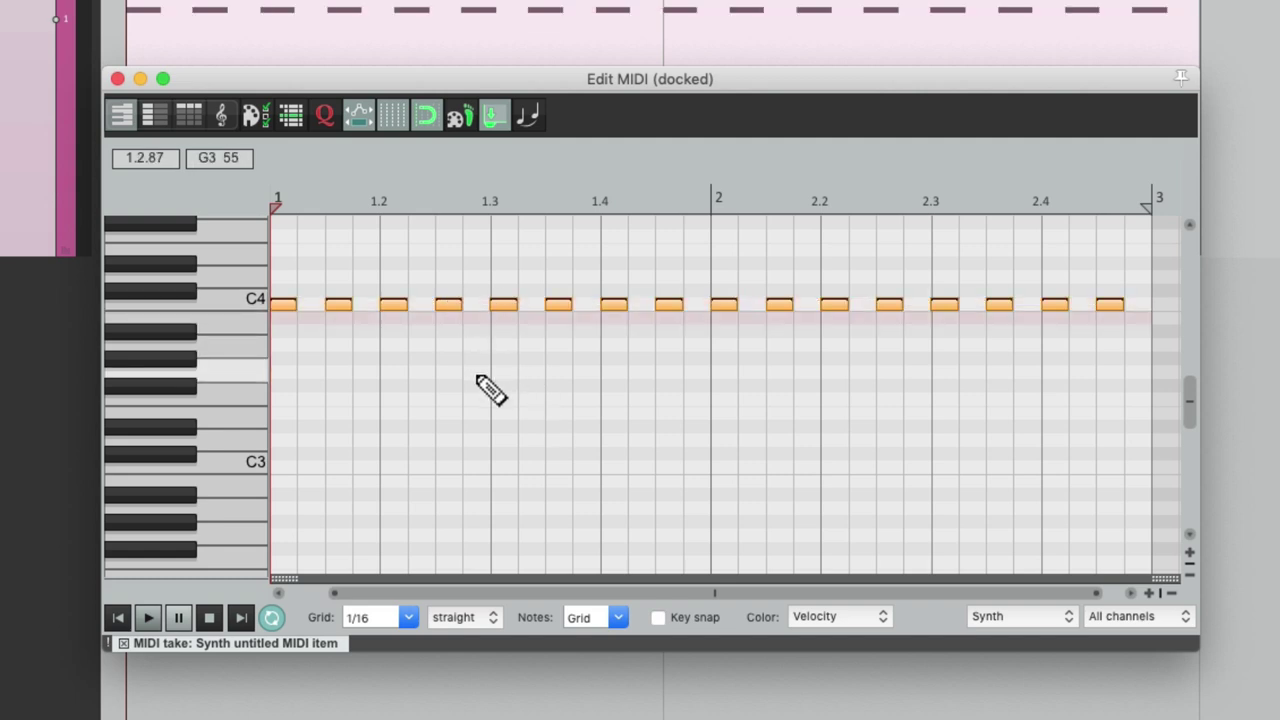
key("space")
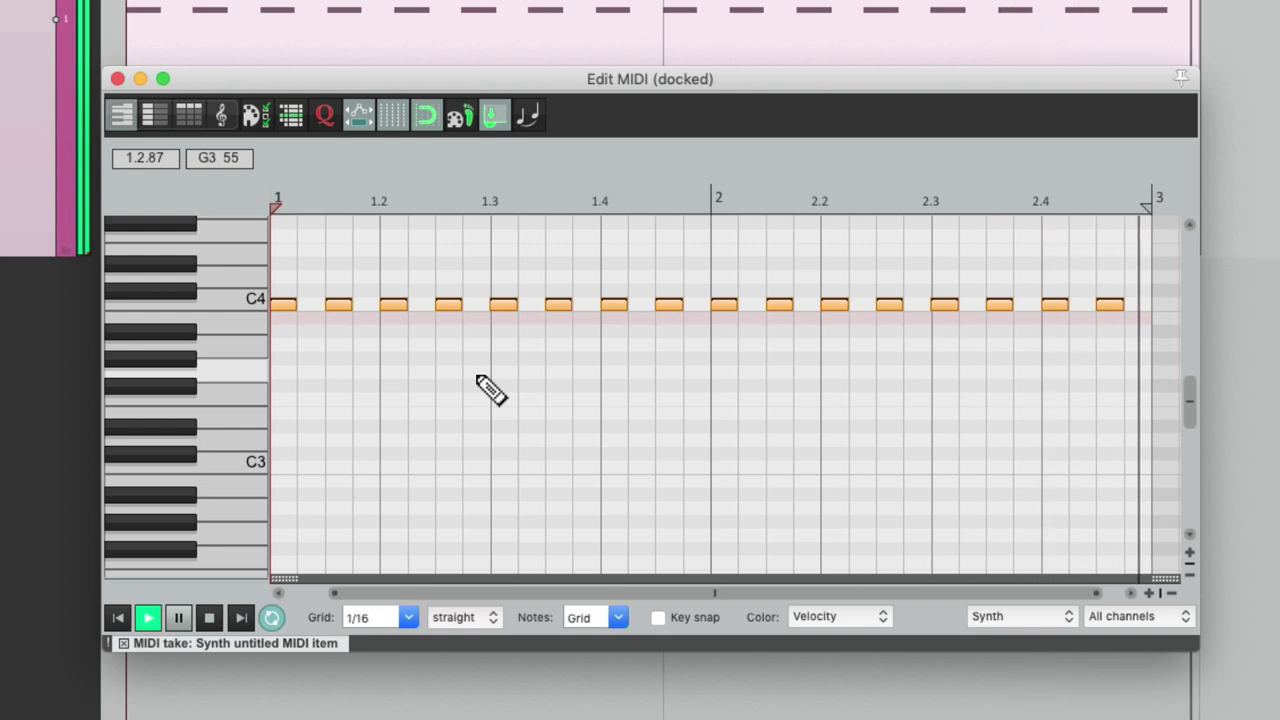
key("space")
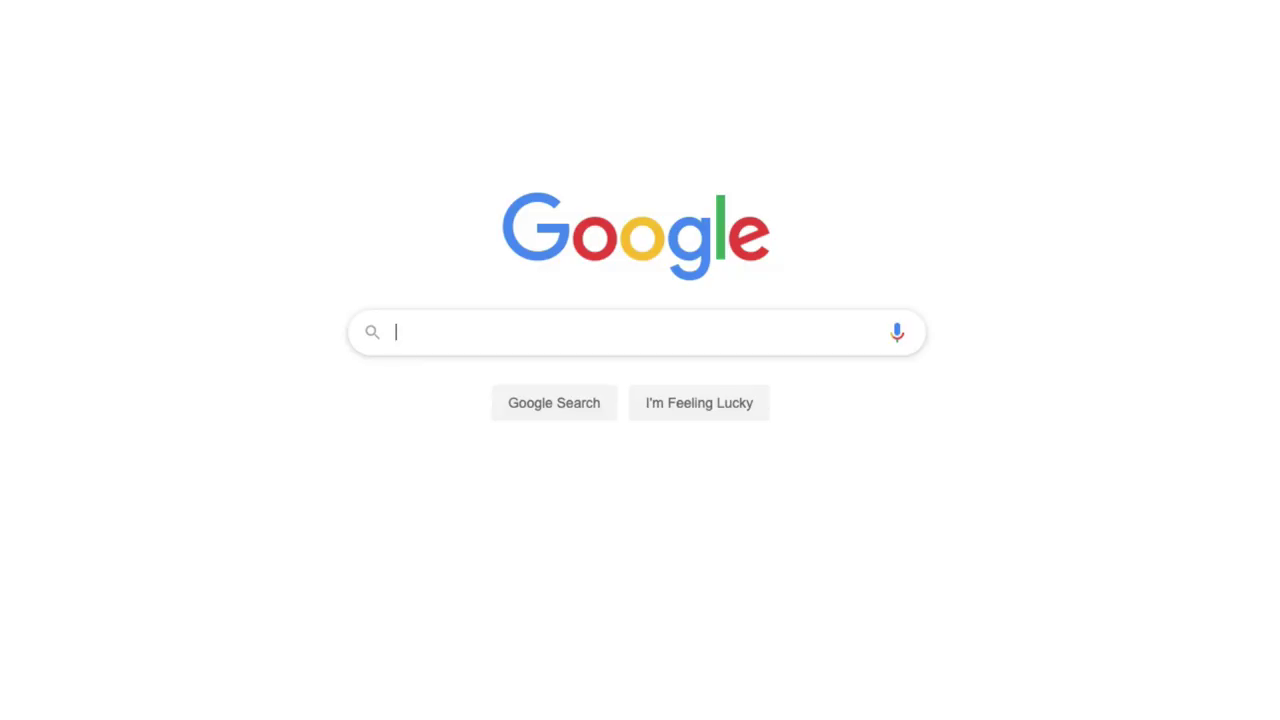
- Search Google for 'MIDI Ex Machina' and browse the Cockos forum thread's screenshots
type("MIDI Ex Machina")
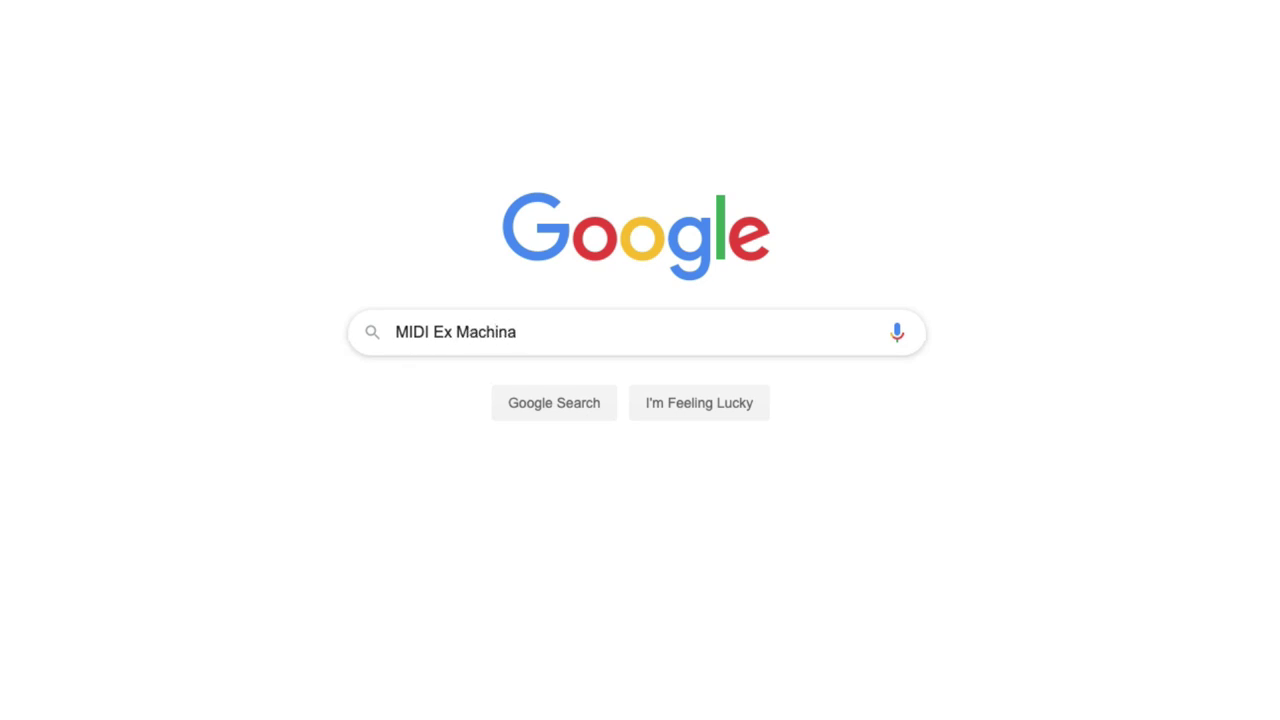
key("Return")
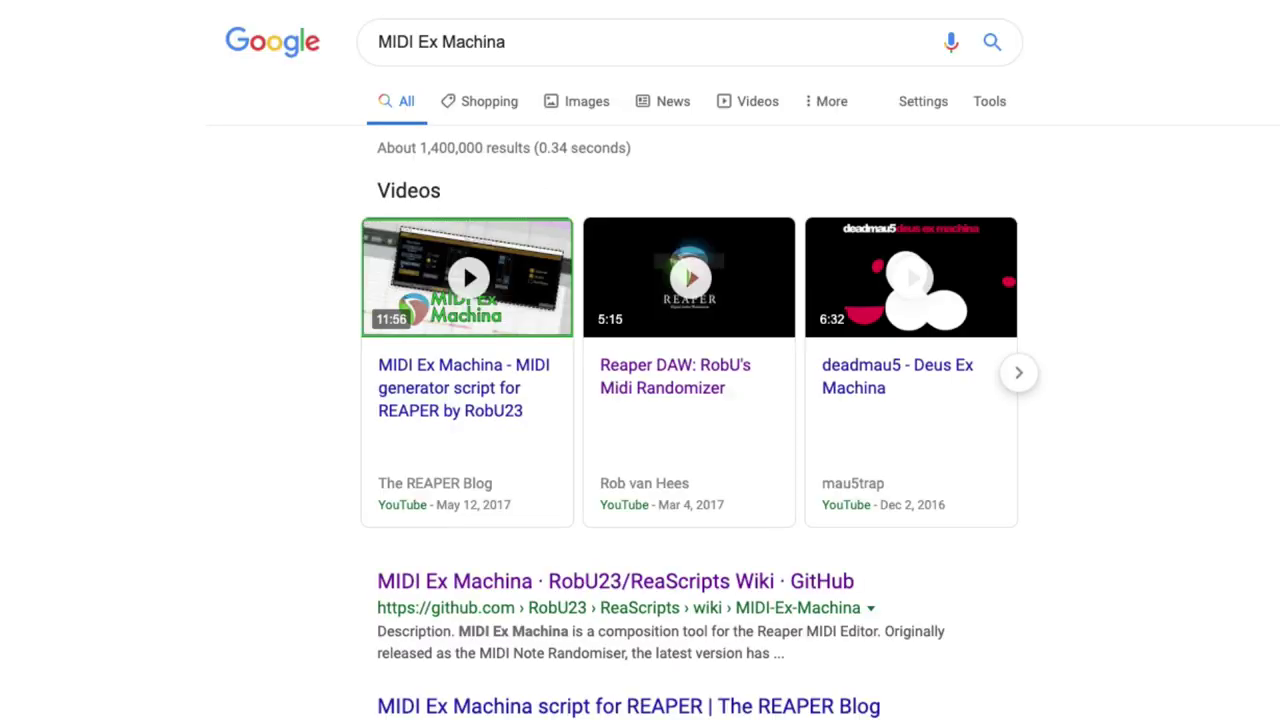
scroll(1114, 568, "down", 5)
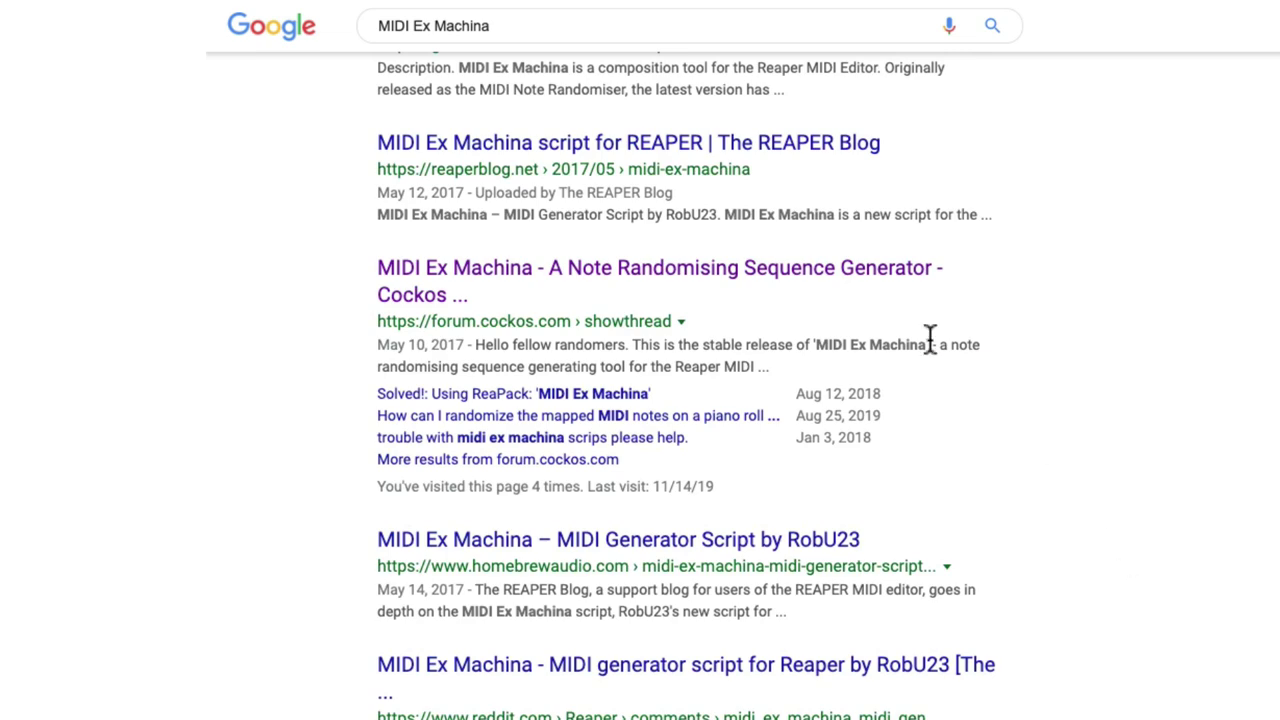
left_click(760, 284)
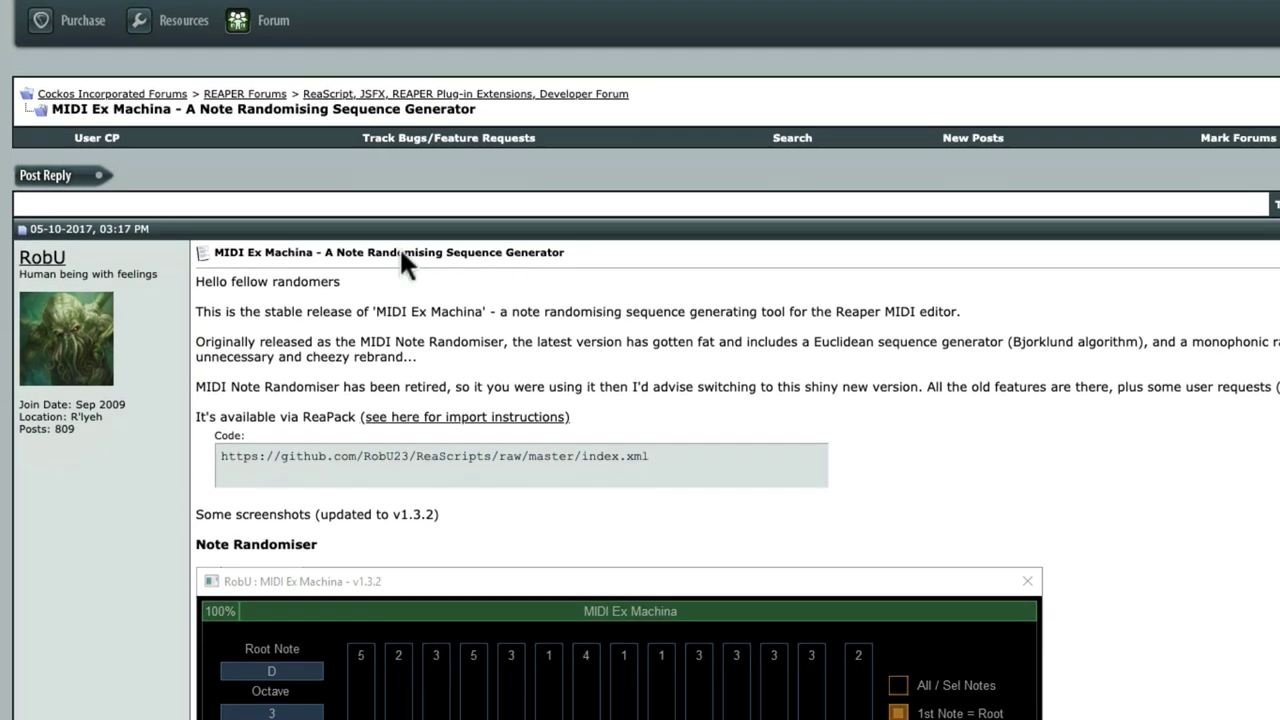
scroll(401, 252, "down", 3)
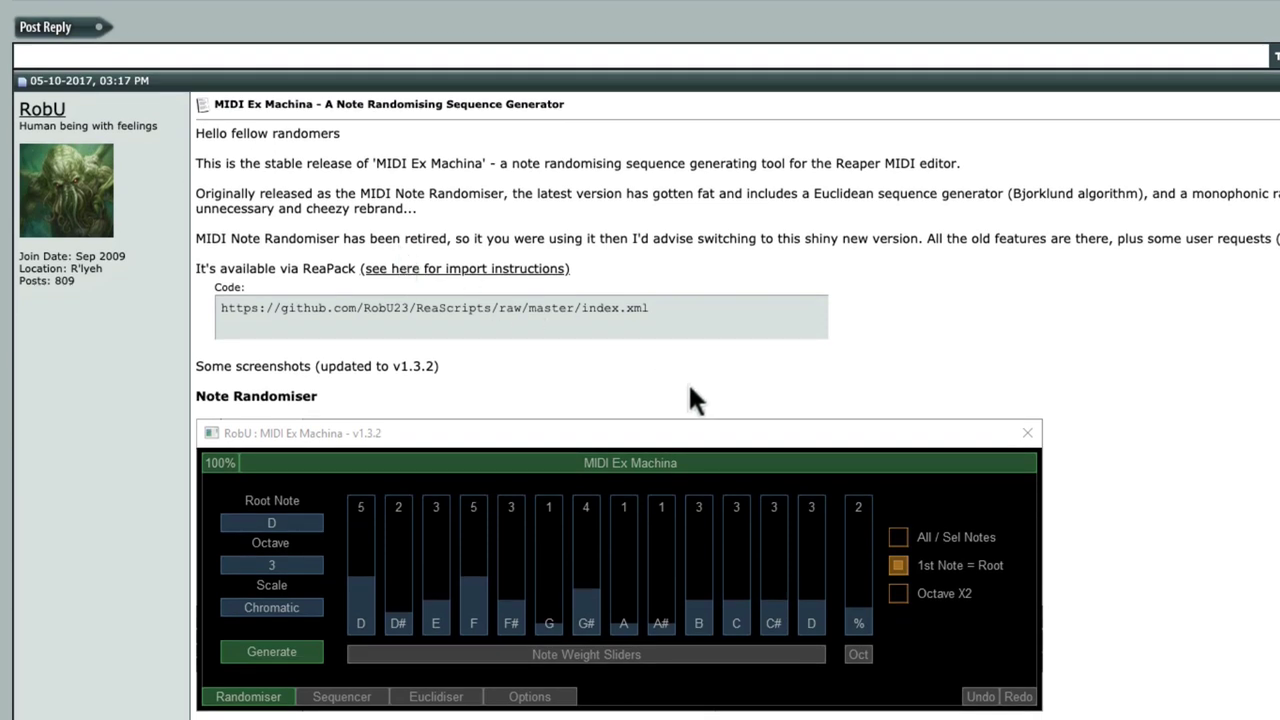
scroll(690, 388, "down", 4)
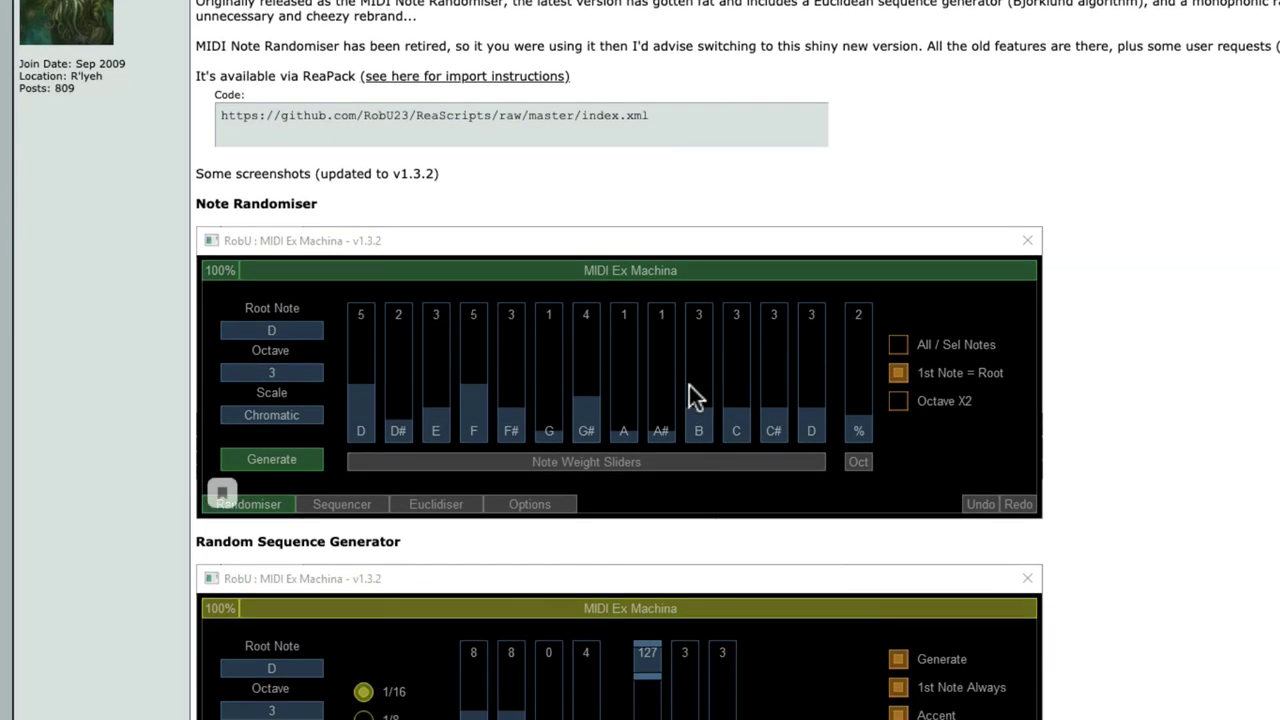
scroll(689, 385, "down", 8)
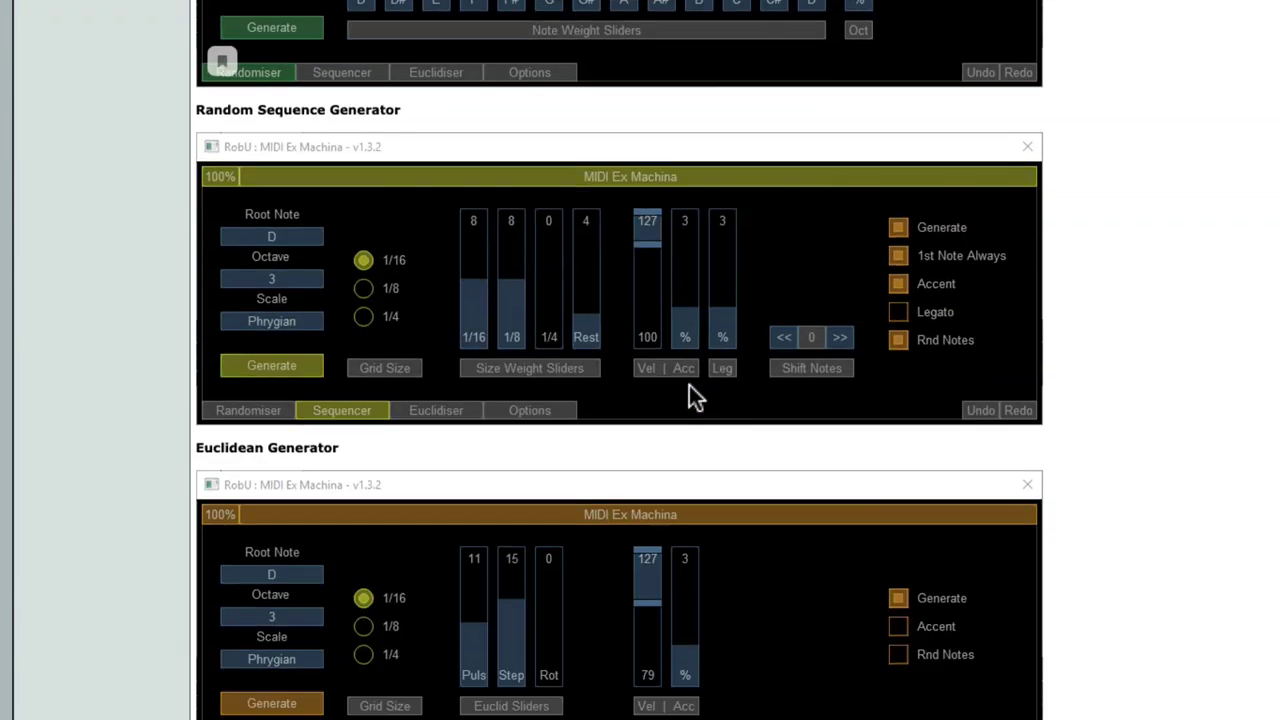
scroll(689, 385, "up", 13)
scroll(689, 385, "up", 1)
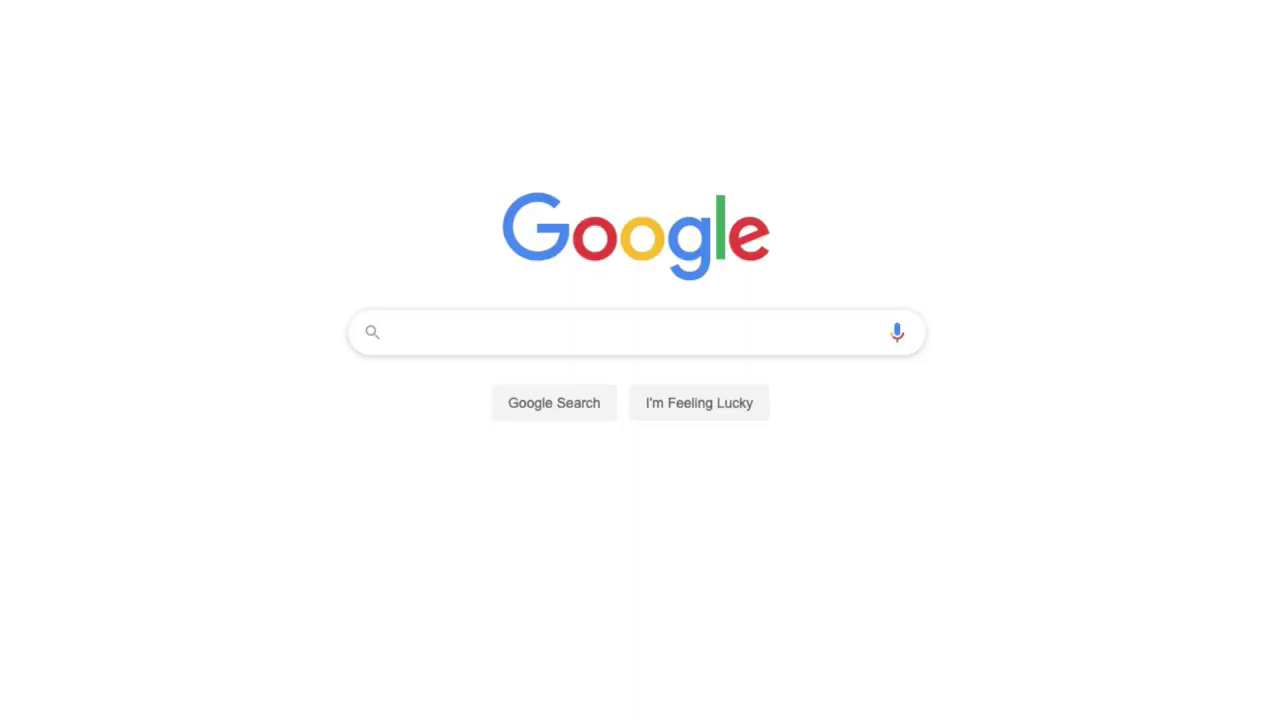
- Search Google for 'MIDI Notes Randomizer' and scroll the Cockos thread to the Dropbox download link
type("MIDI Note")
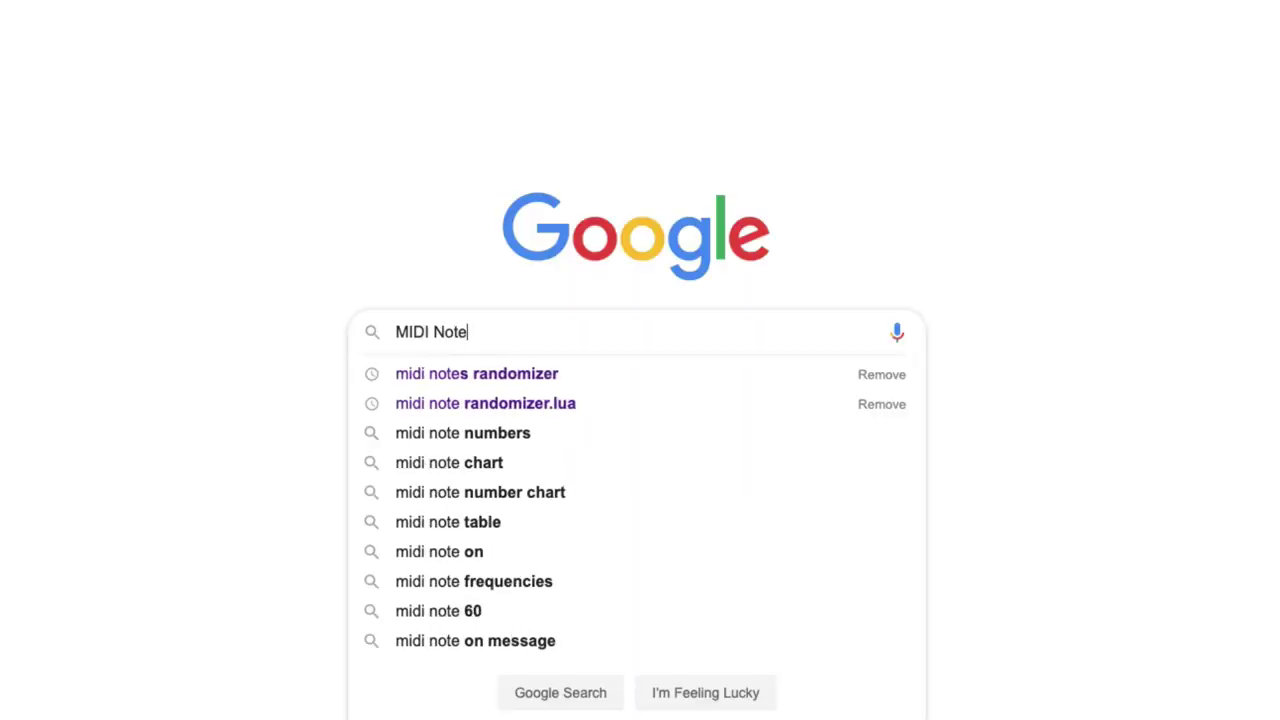
type("s Randomizer")
key("Return")
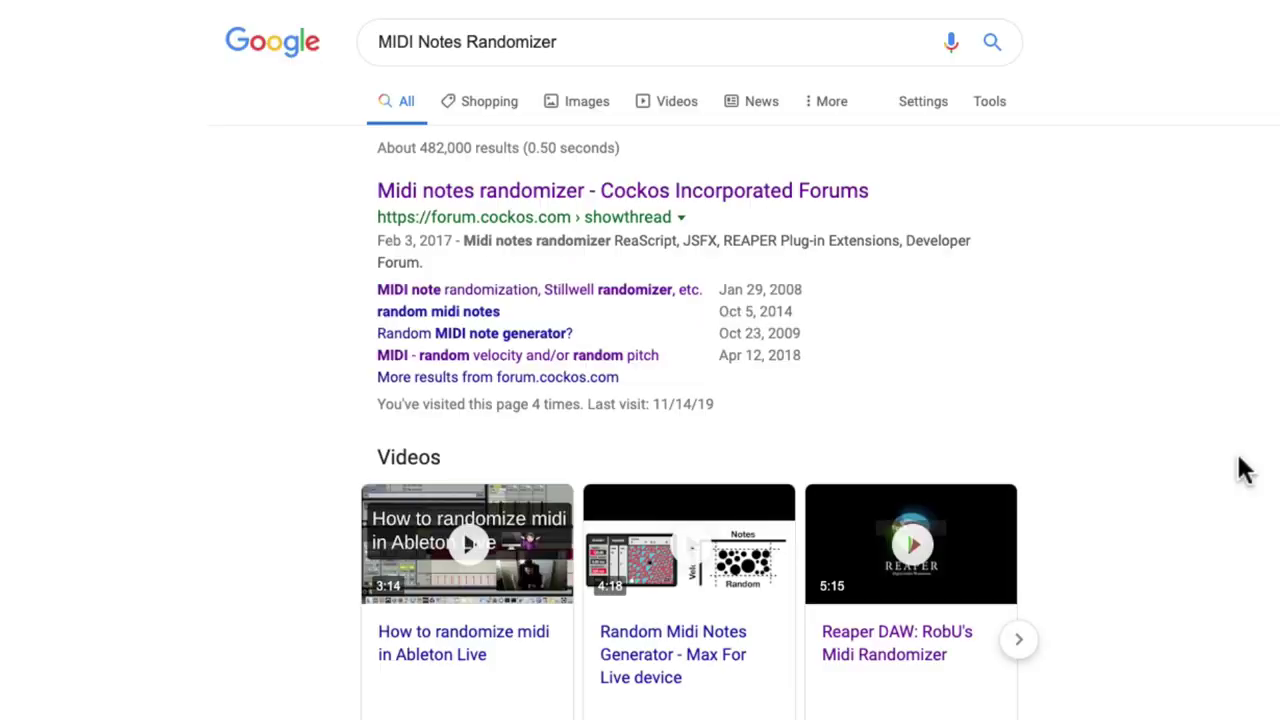
left_click(822, 203)
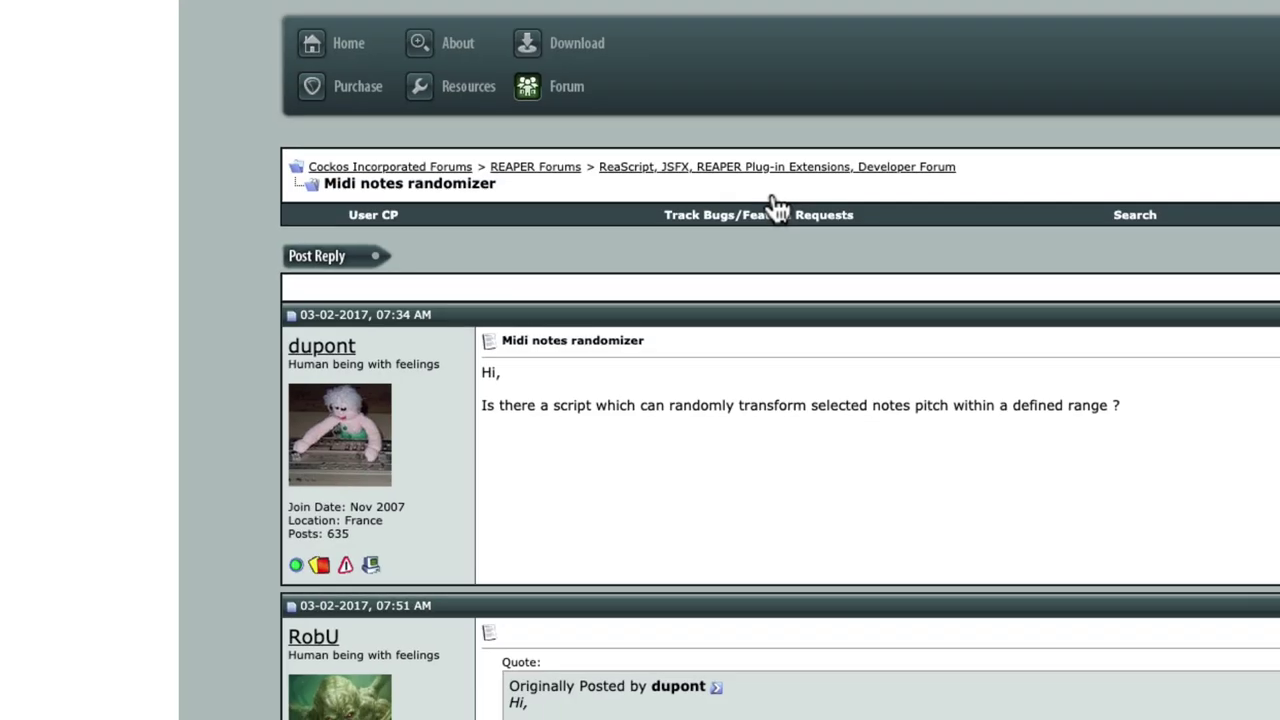
scroll(753, 370, "down", 3)
scroll(753, 370, "down", 3)
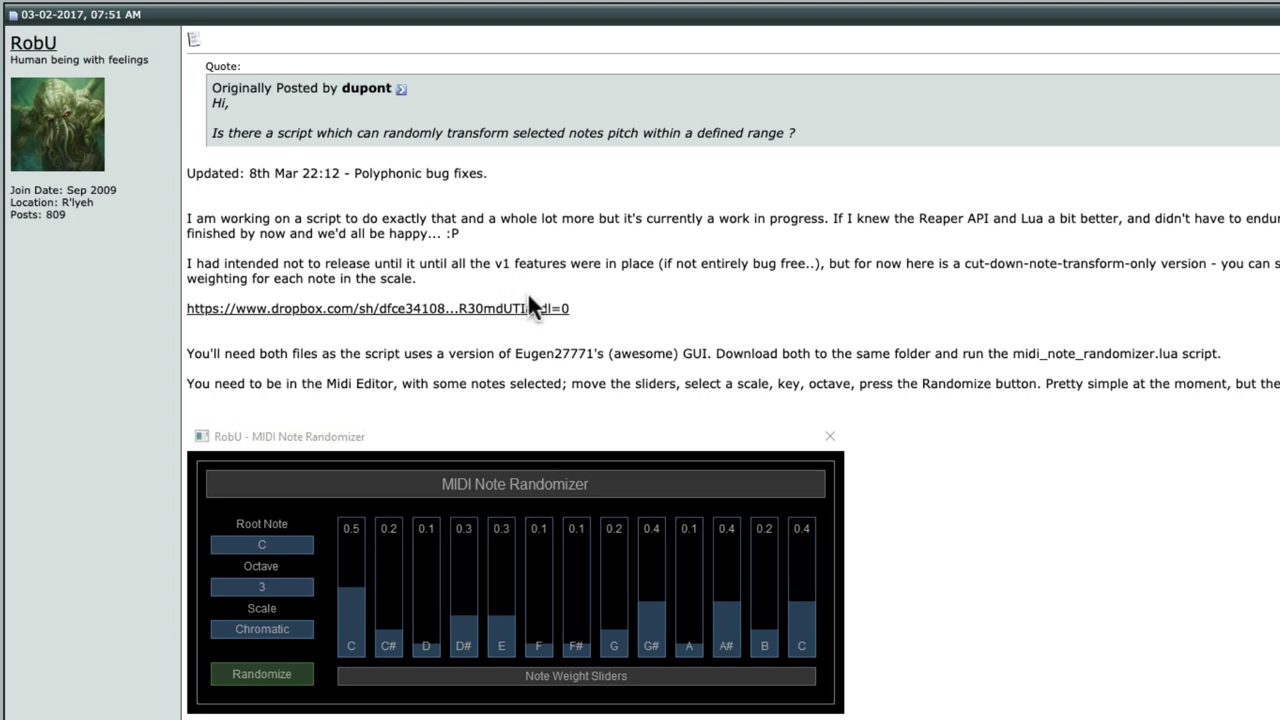
- Open the midi-note-randomizer Dropbox folder and choose Direct download
left_click(484, 318)
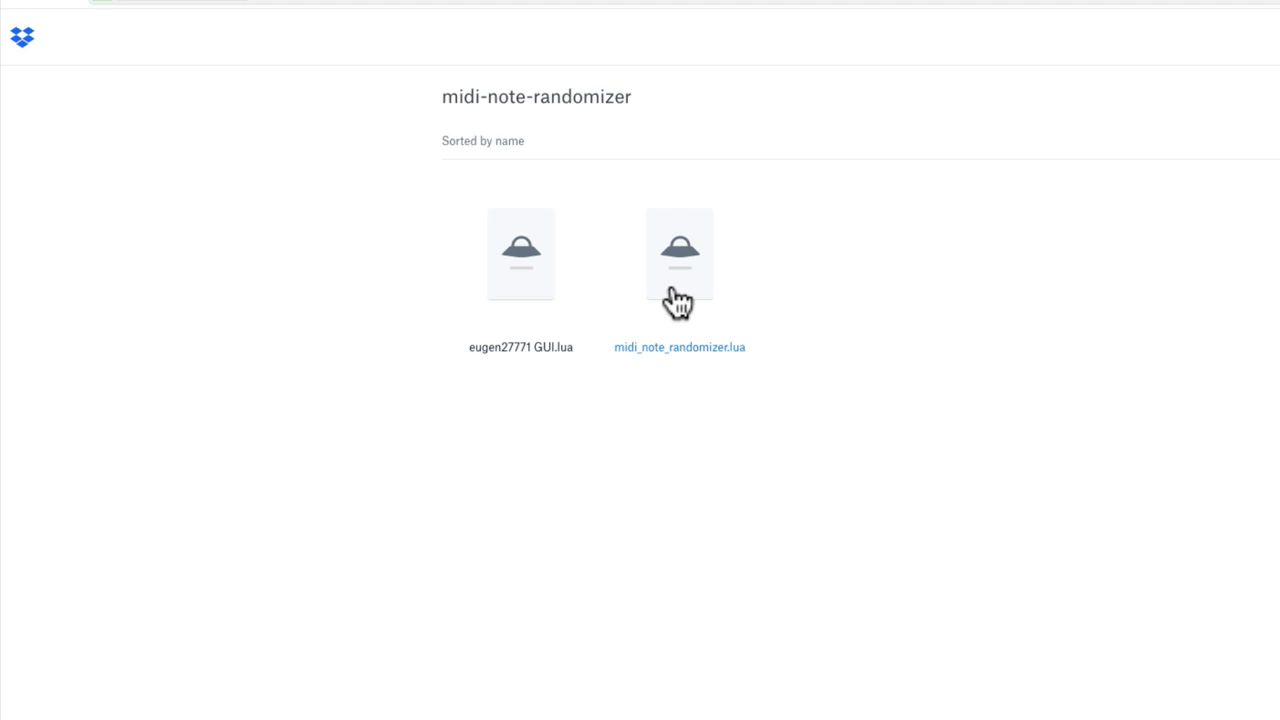
left_click(1155, 30)
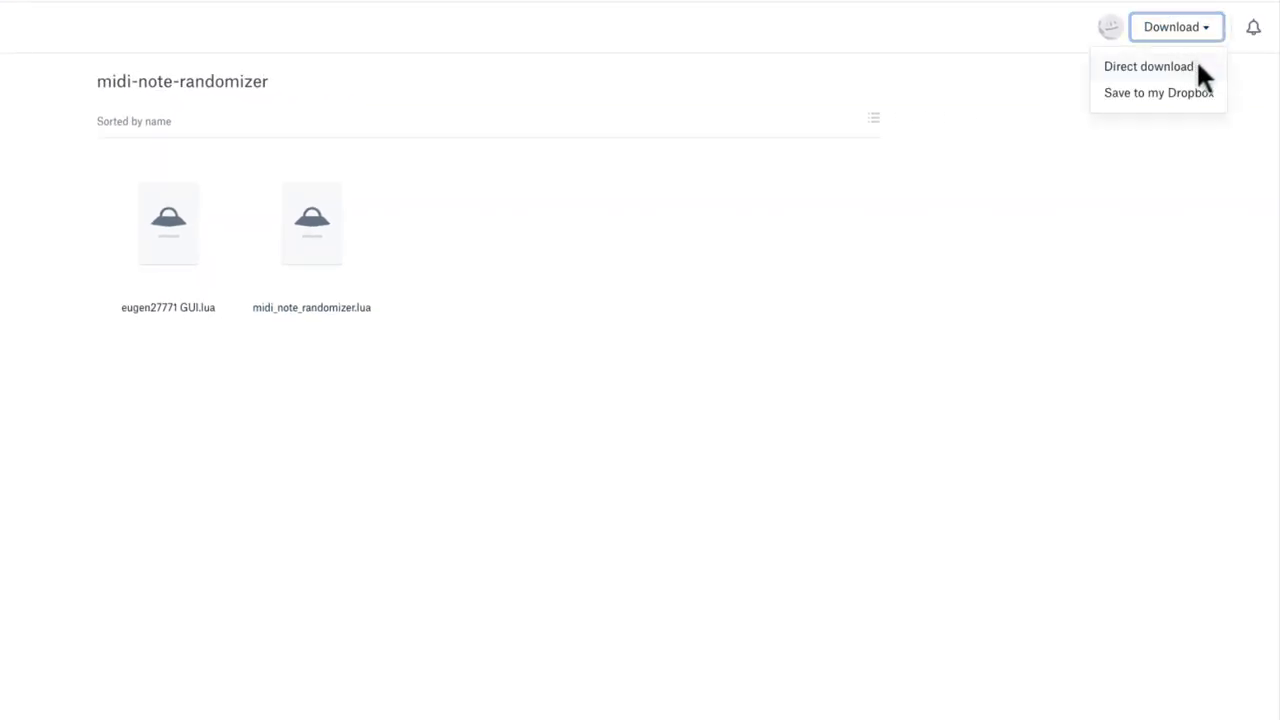
left_click(1198, 66)
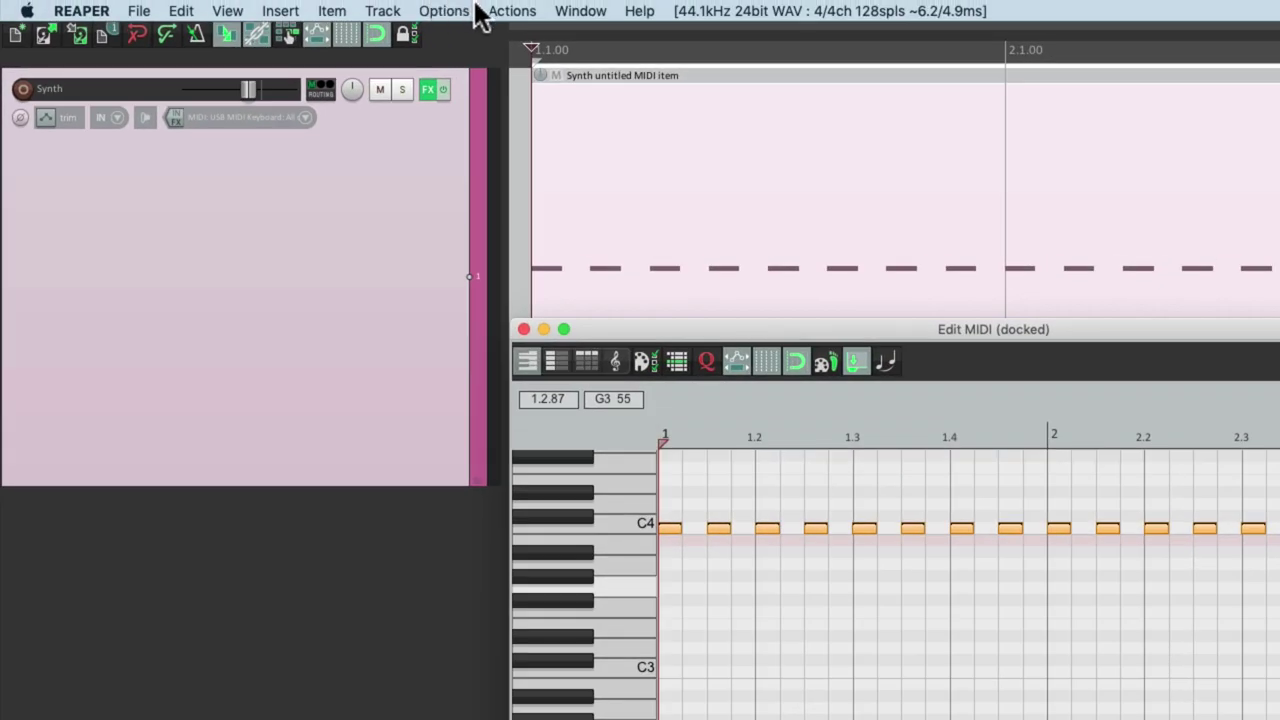
- Reveal REAPER's resource folder in Finder from the Options menu
left_click(468, 12)
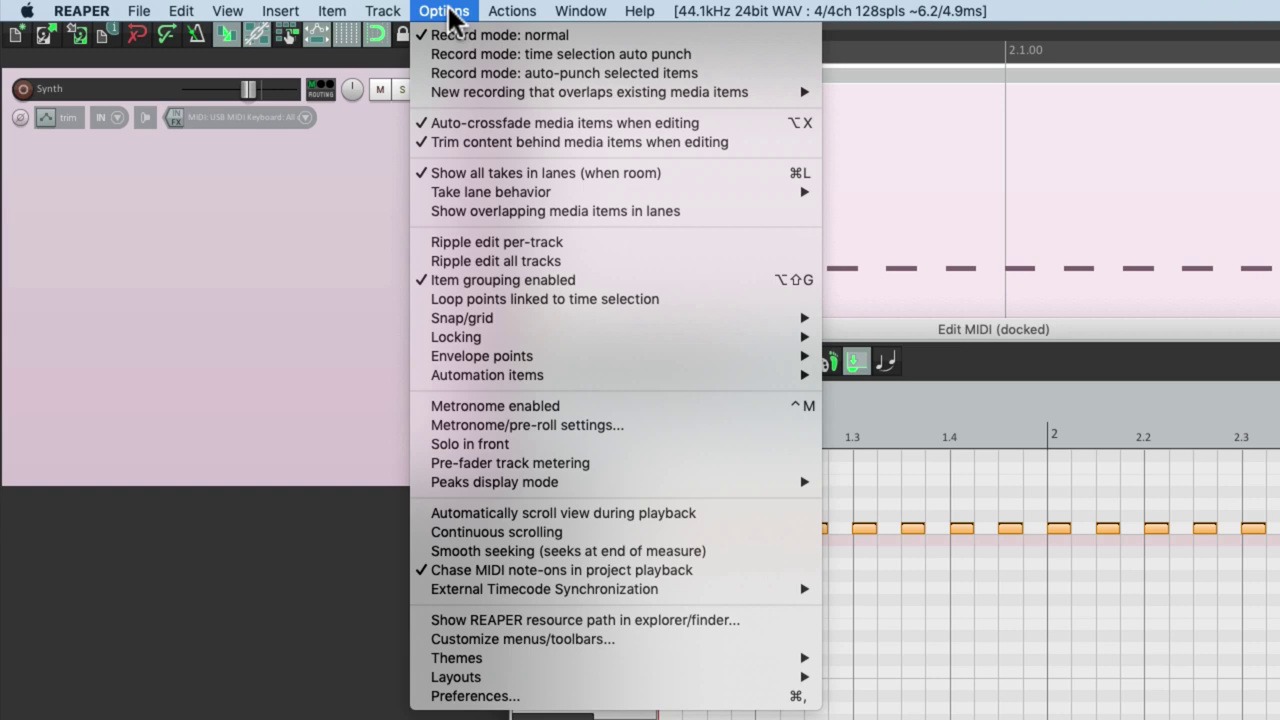
left_click(417, 620)
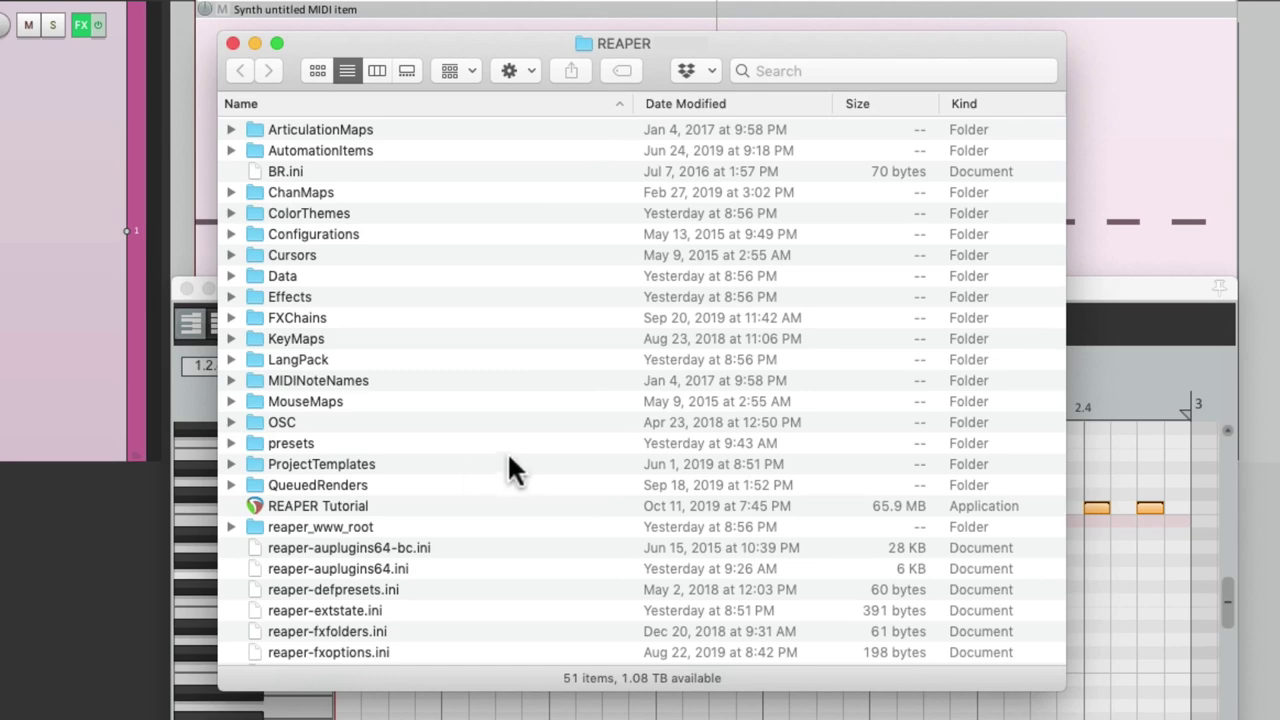
scroll(514, 389, "down", 8)
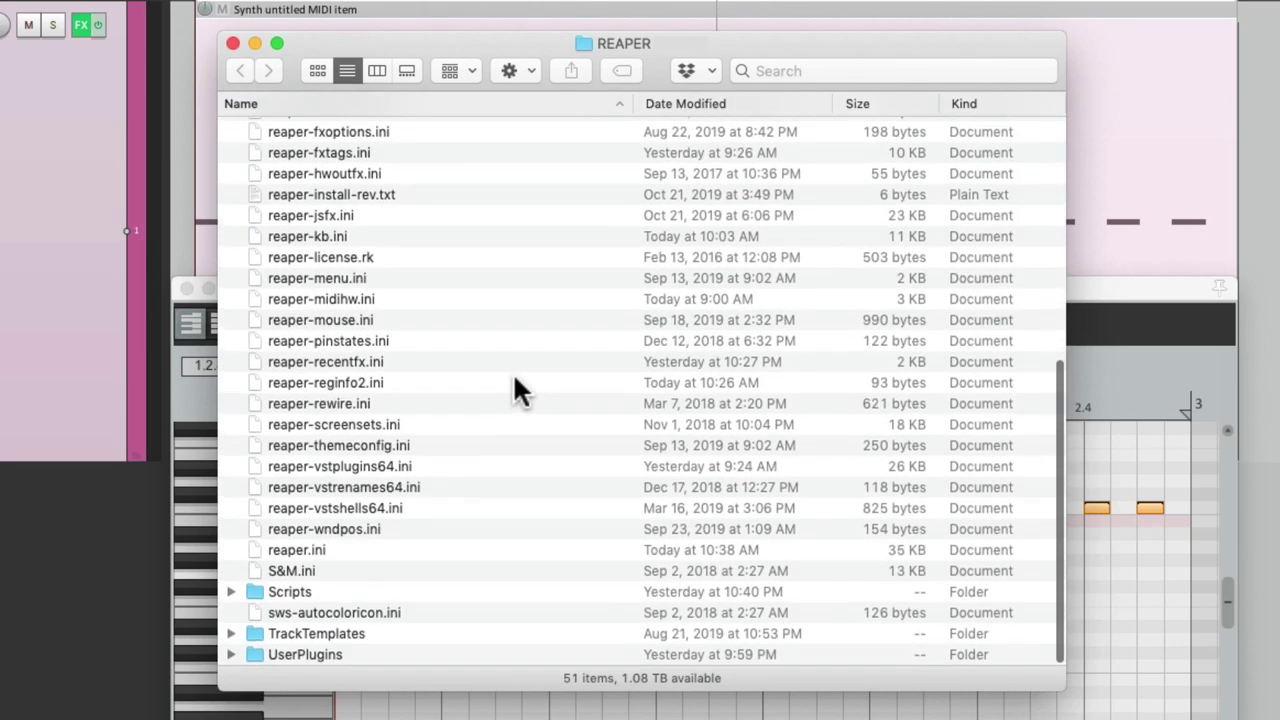
scroll(513, 390, "up", 6)
scroll(514, 378, "up", 3)
scroll(514, 378, "down", 10)
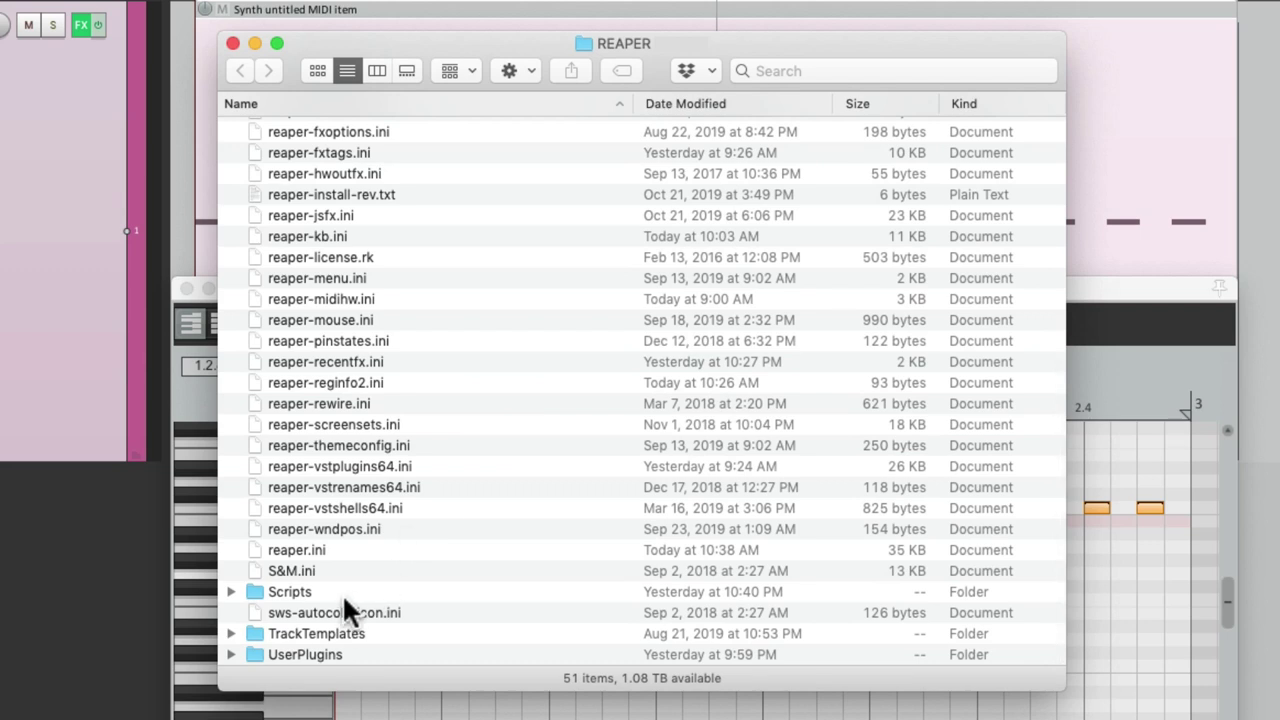
- Unzip the downloaded midi-note-randomizer archive and move the folder into Scripts
key("super+n")
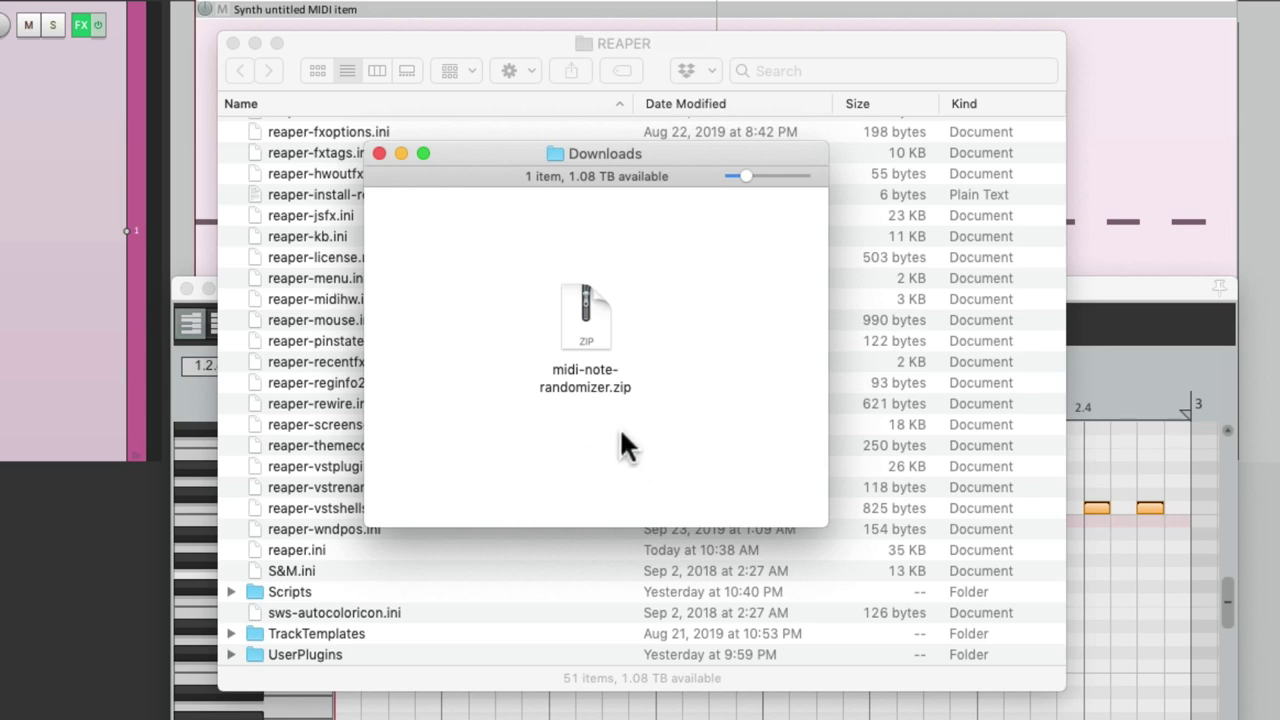
double_click(602, 319)
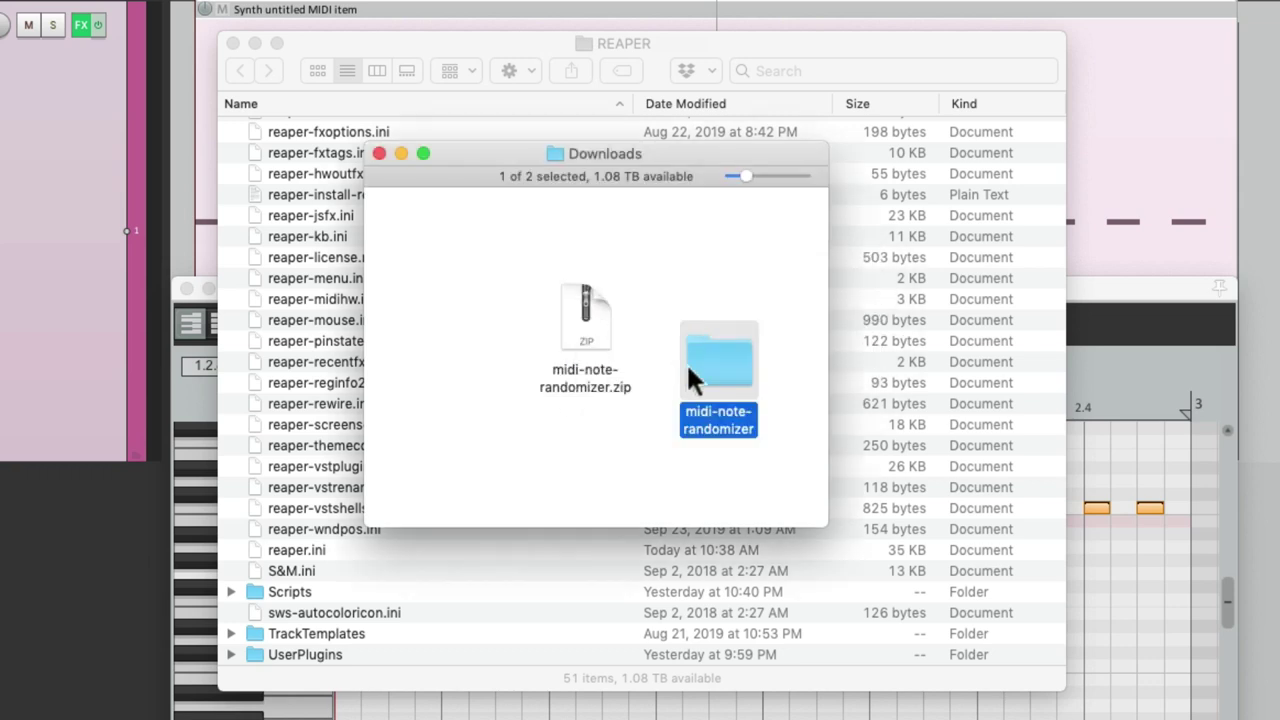
left_click_drag(698, 373, 313, 600)
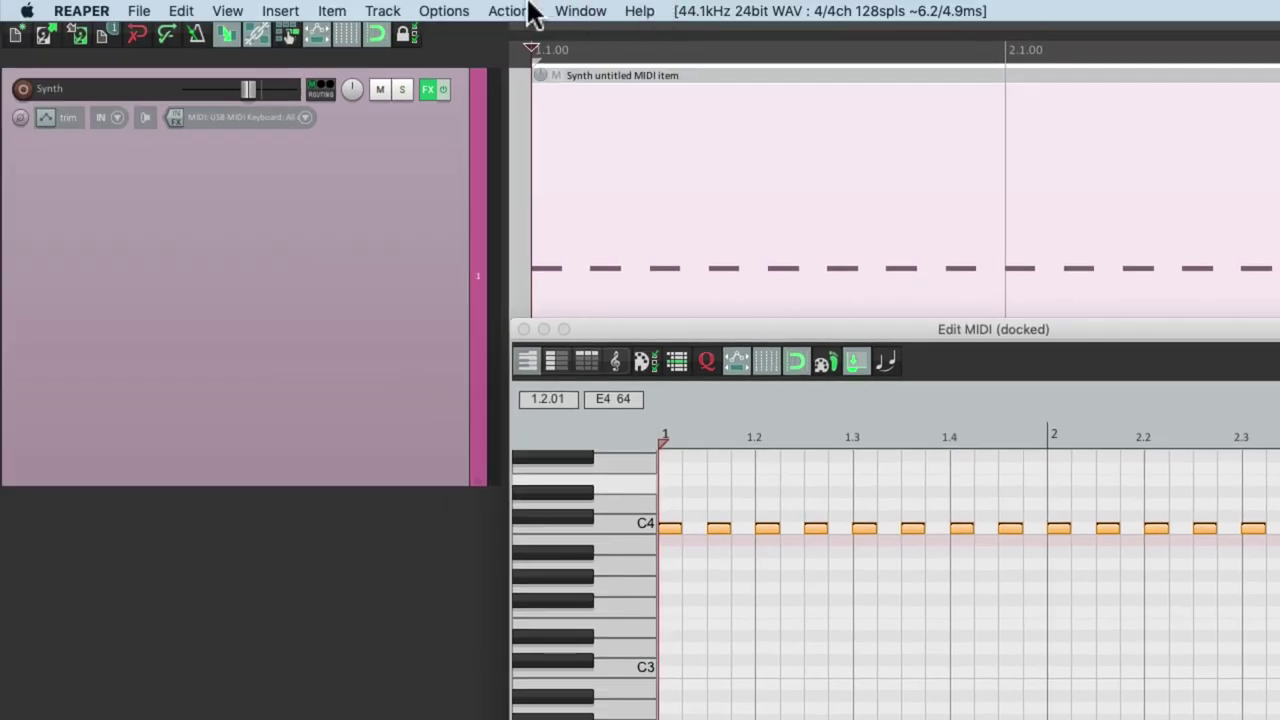
- Open the action list from the MIDI editor's right-click Actions menu
left_click(528, 12)
left_click(528, 12)
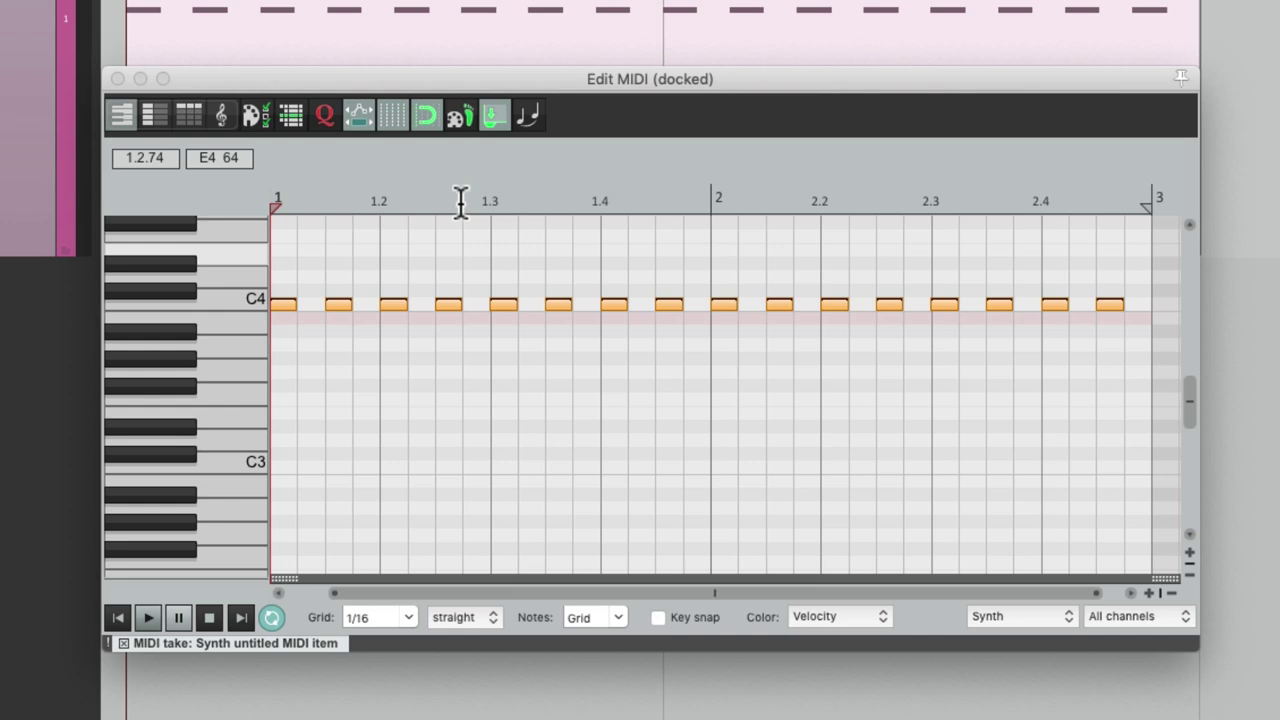
right_click(205, 185)
mouse_move(208, 323)
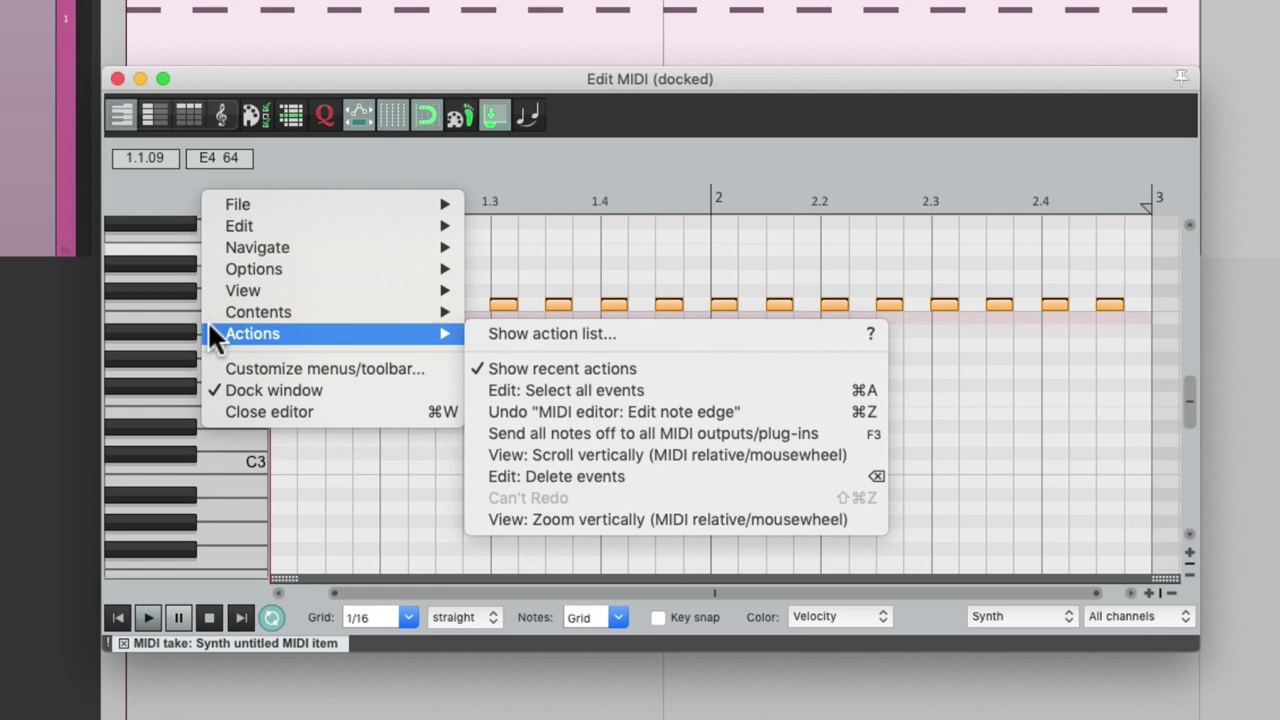
left_click(478, 333)
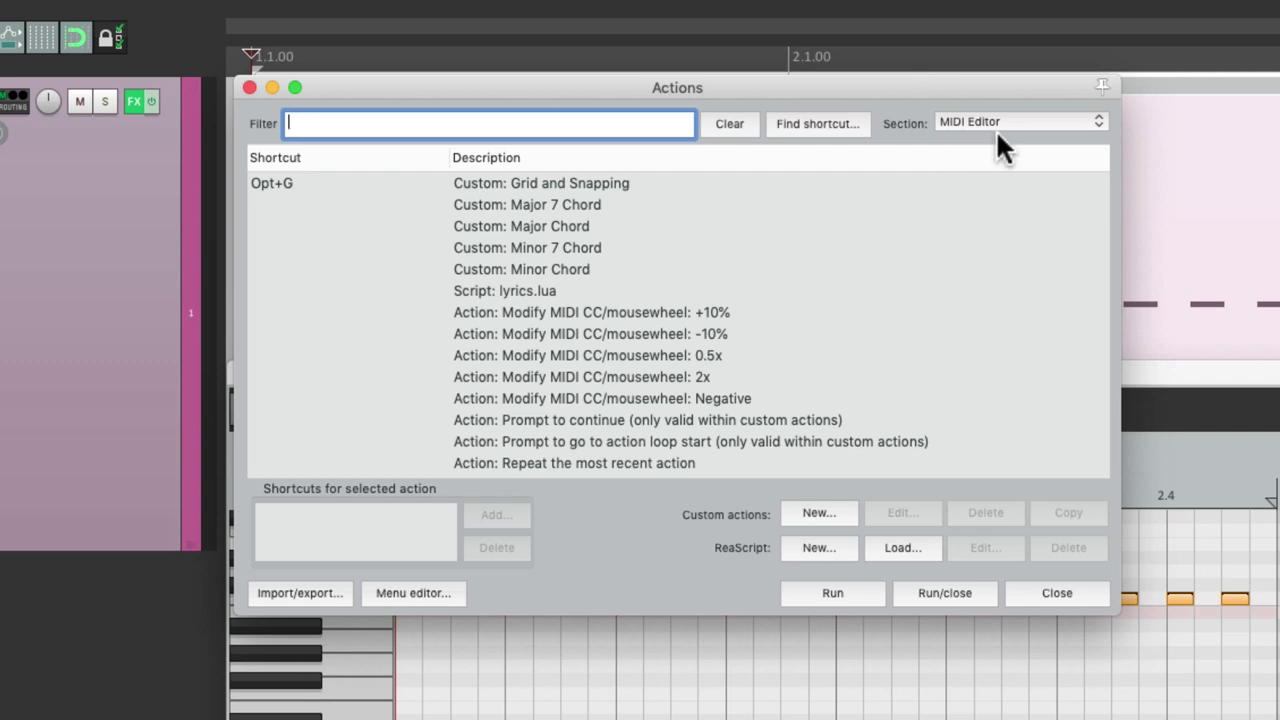
- Set the action list's Section dropdown to MIDI Editor
left_click(1019, 120)
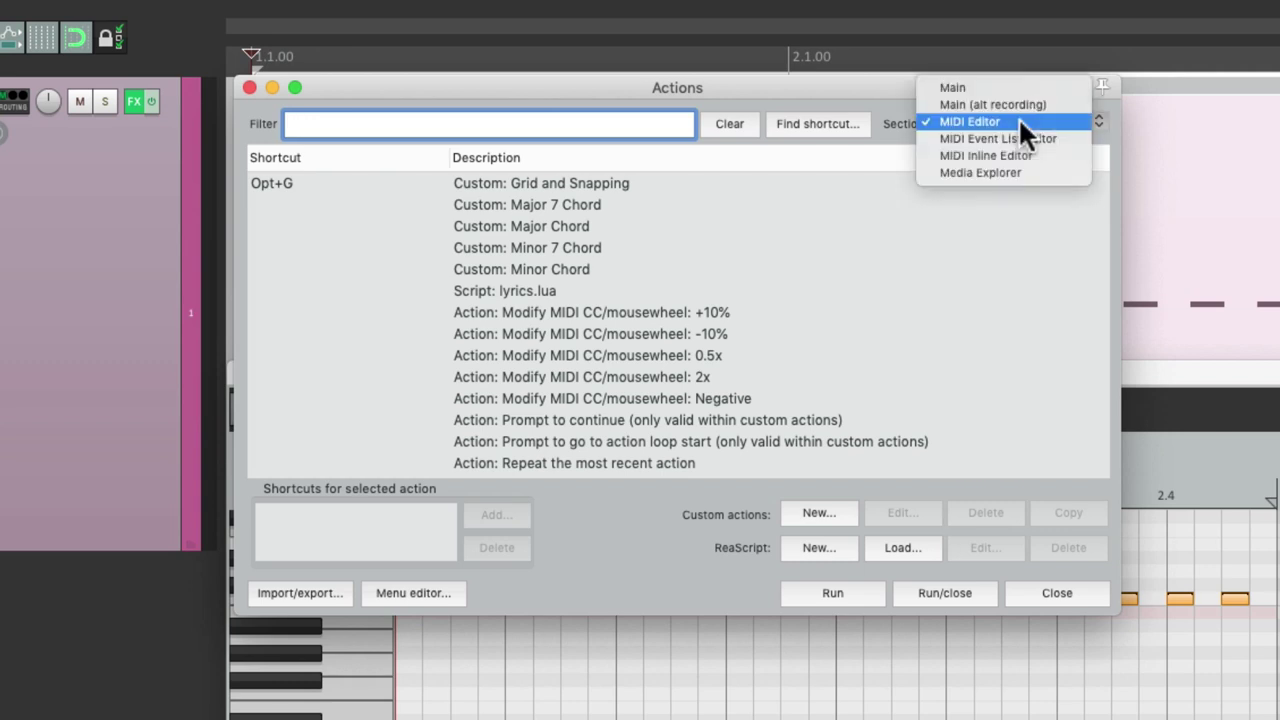
left_click(1021, 86)
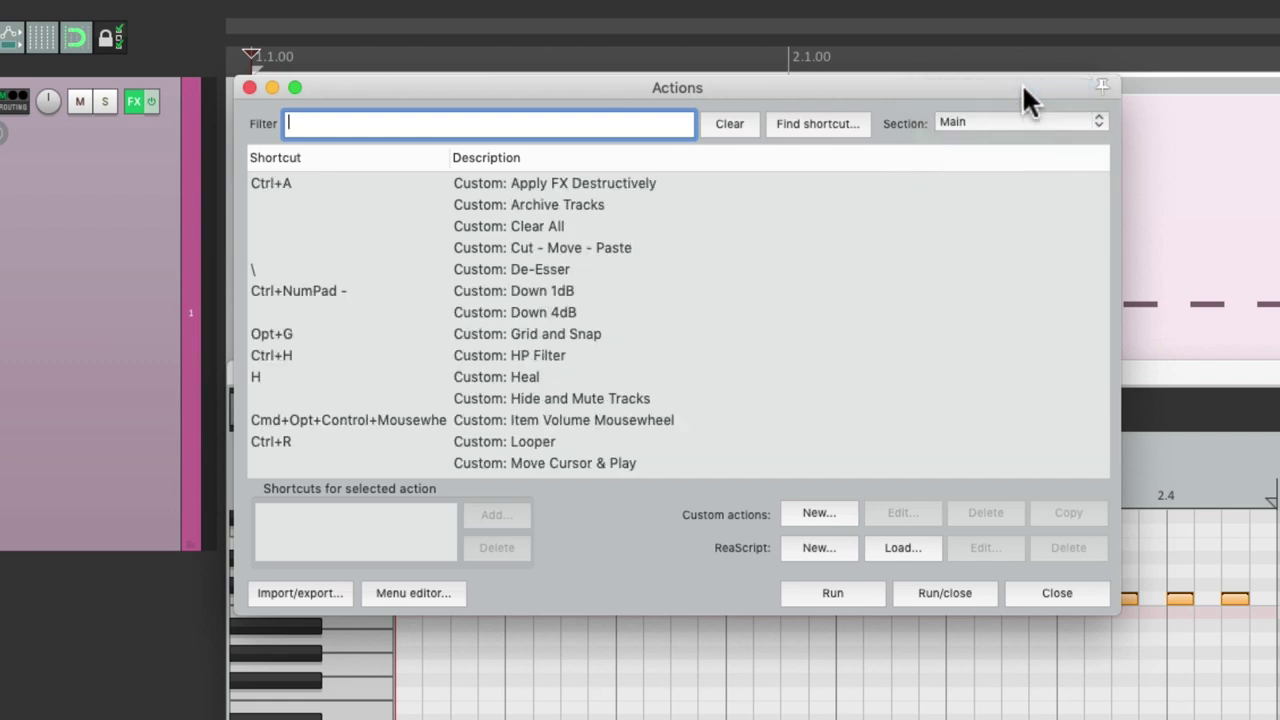
left_click(1006, 116)
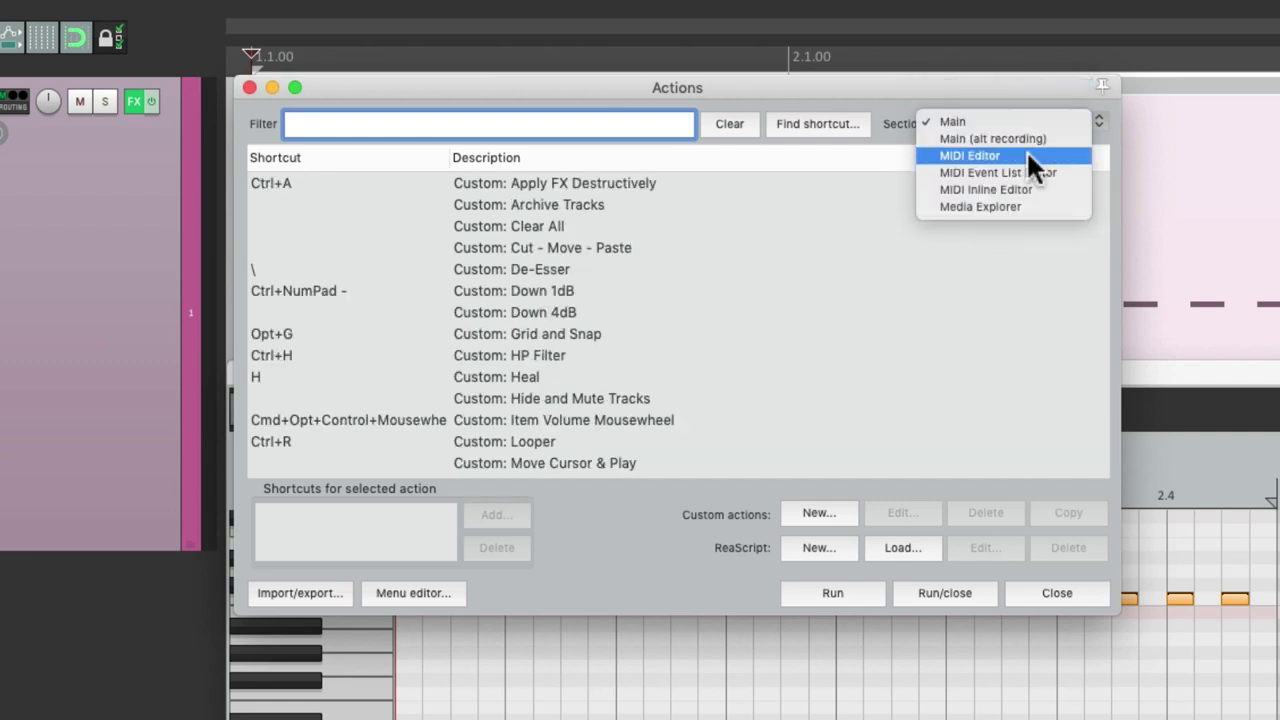
left_click(1026, 152)
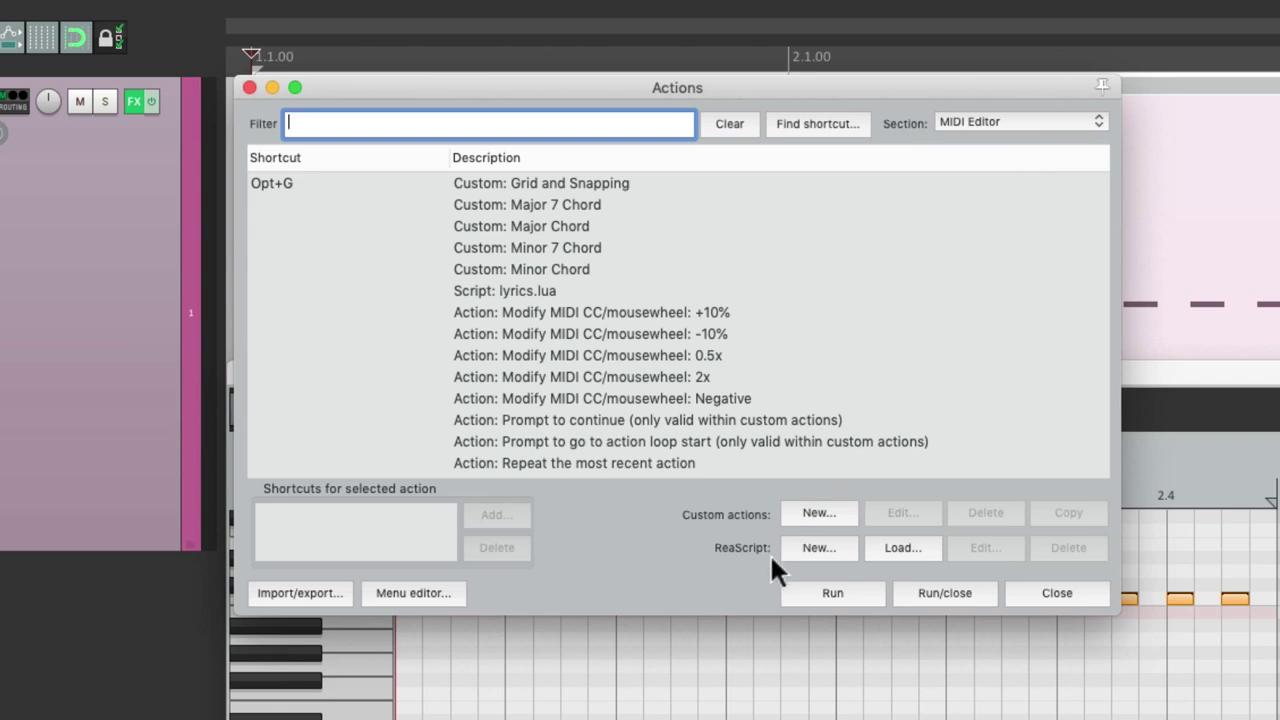
- Use ReaScript Load to select both .lua files in Scripts/midi-note-randomizer
left_click(926, 545)
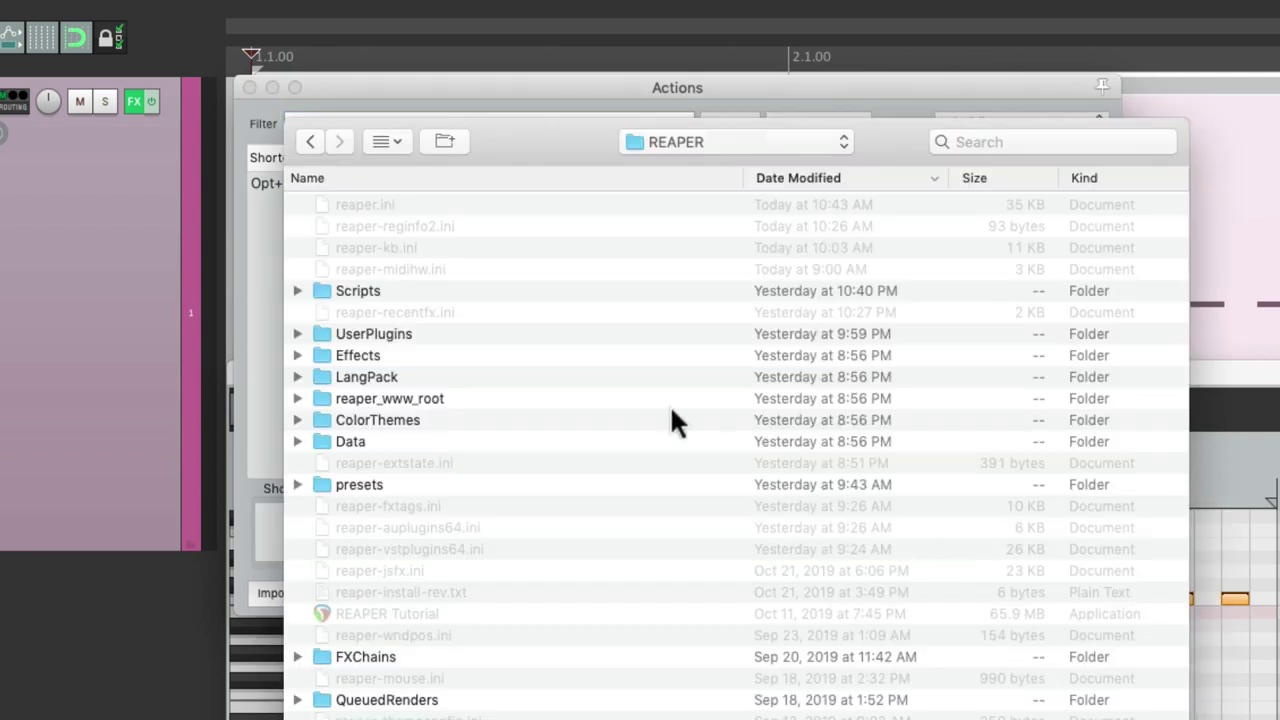
left_click(392, 292)
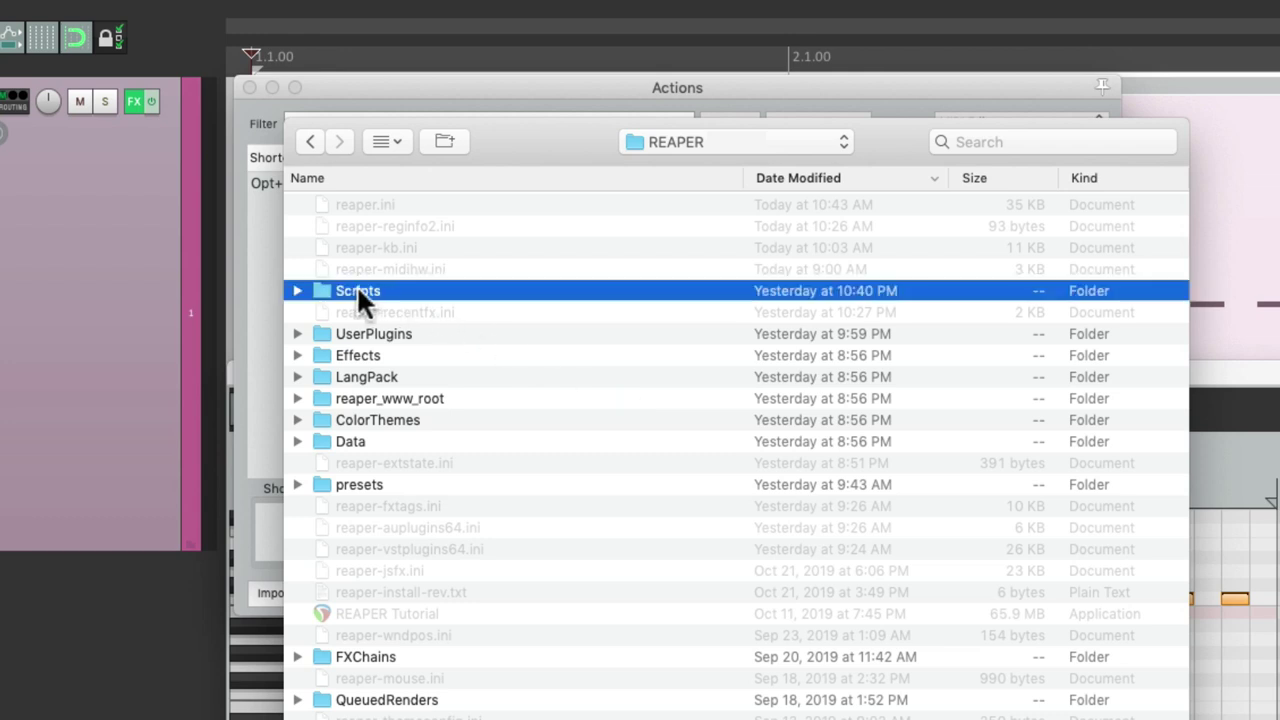
double_click(357, 289)
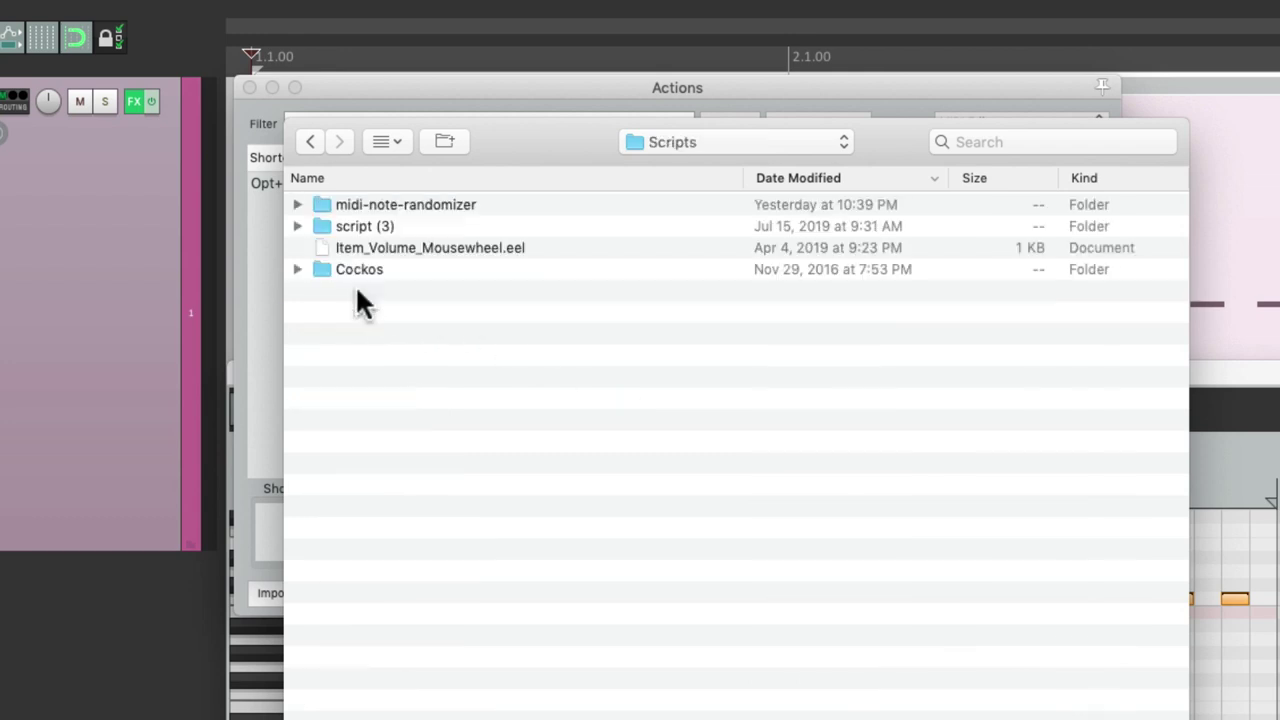
left_click(445, 204)
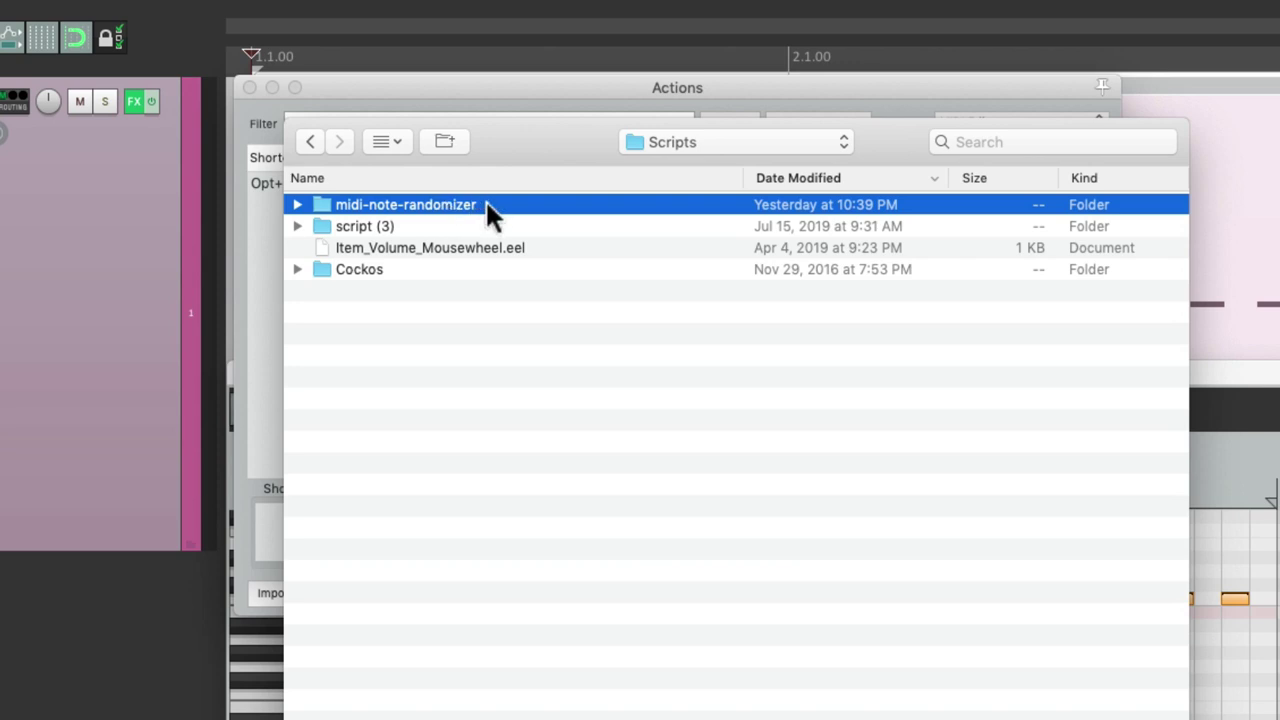
double_click(486, 203)
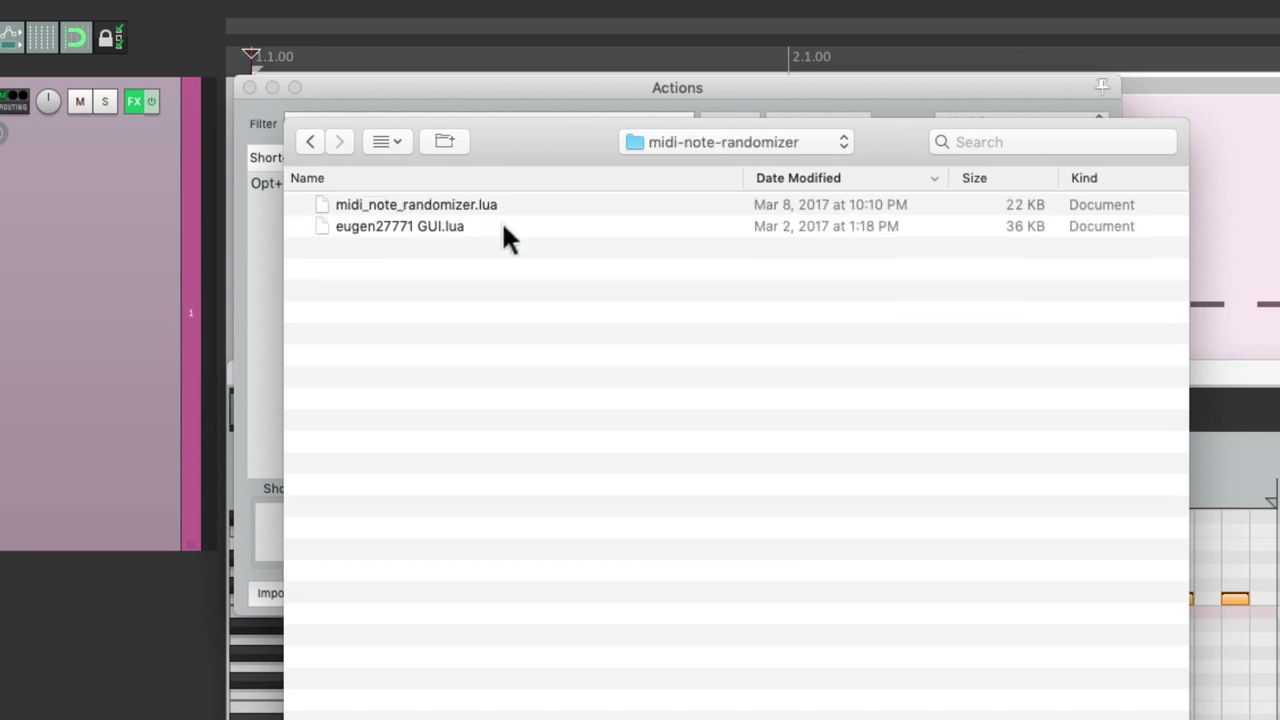
left_click(501, 224)
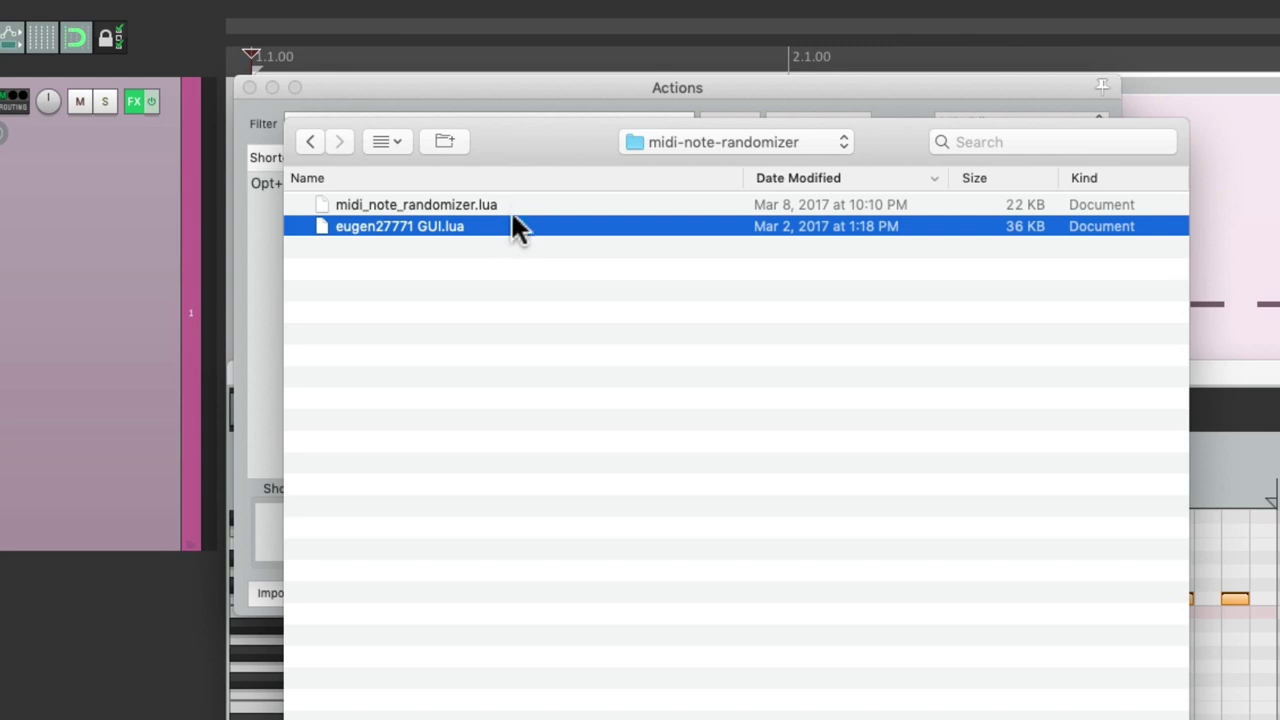
left_click(514, 208, "shift")
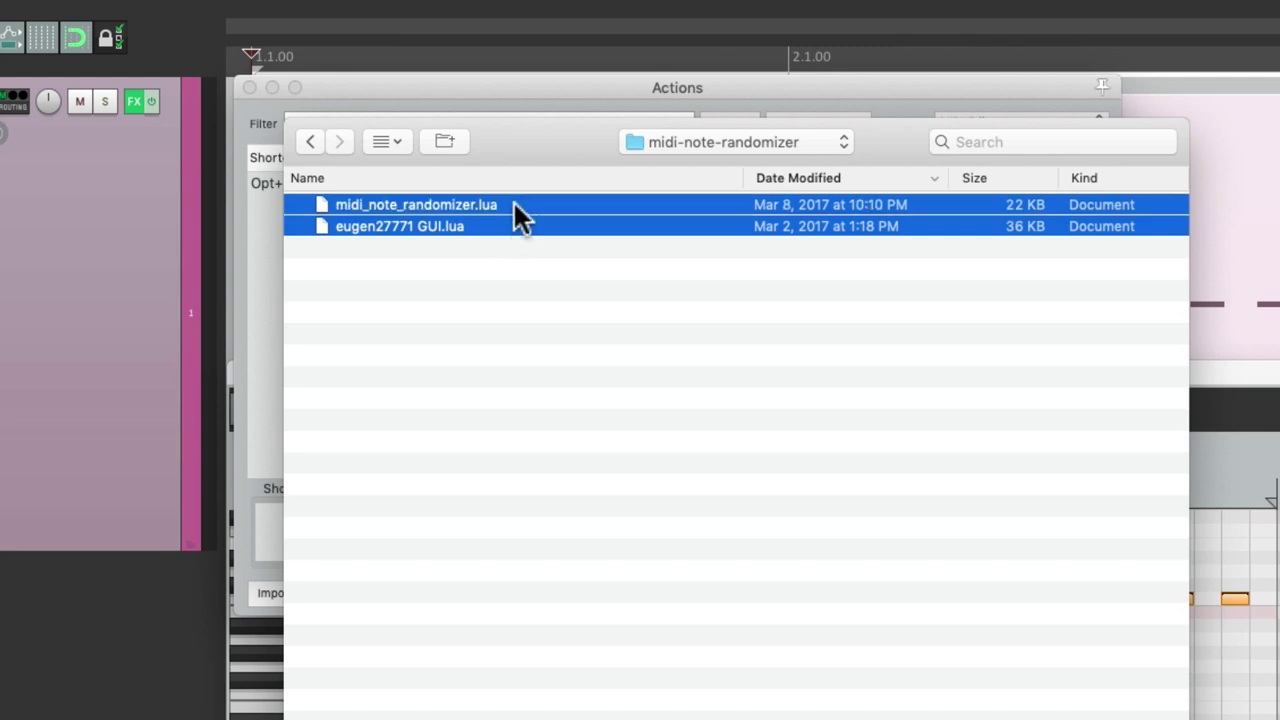
- Load both scripts, filter the actions by 'script', and select midi_note_randomizer.lua
key("Return")
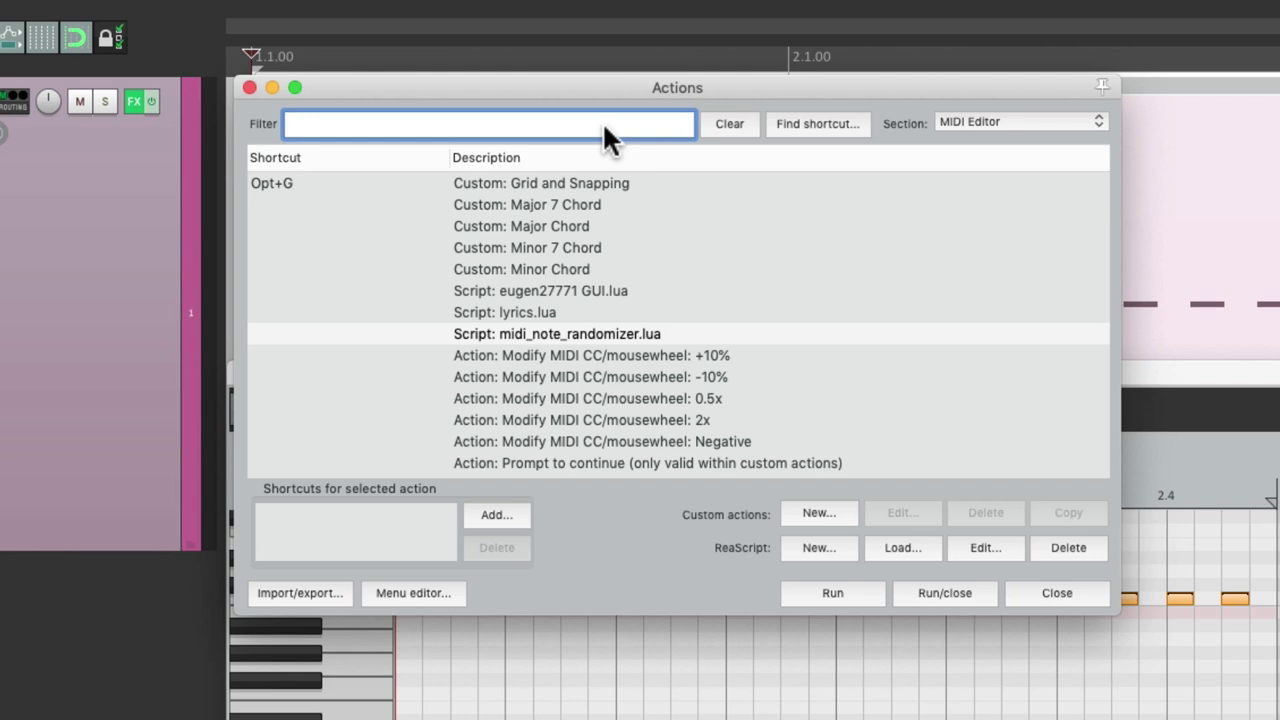
type("script")
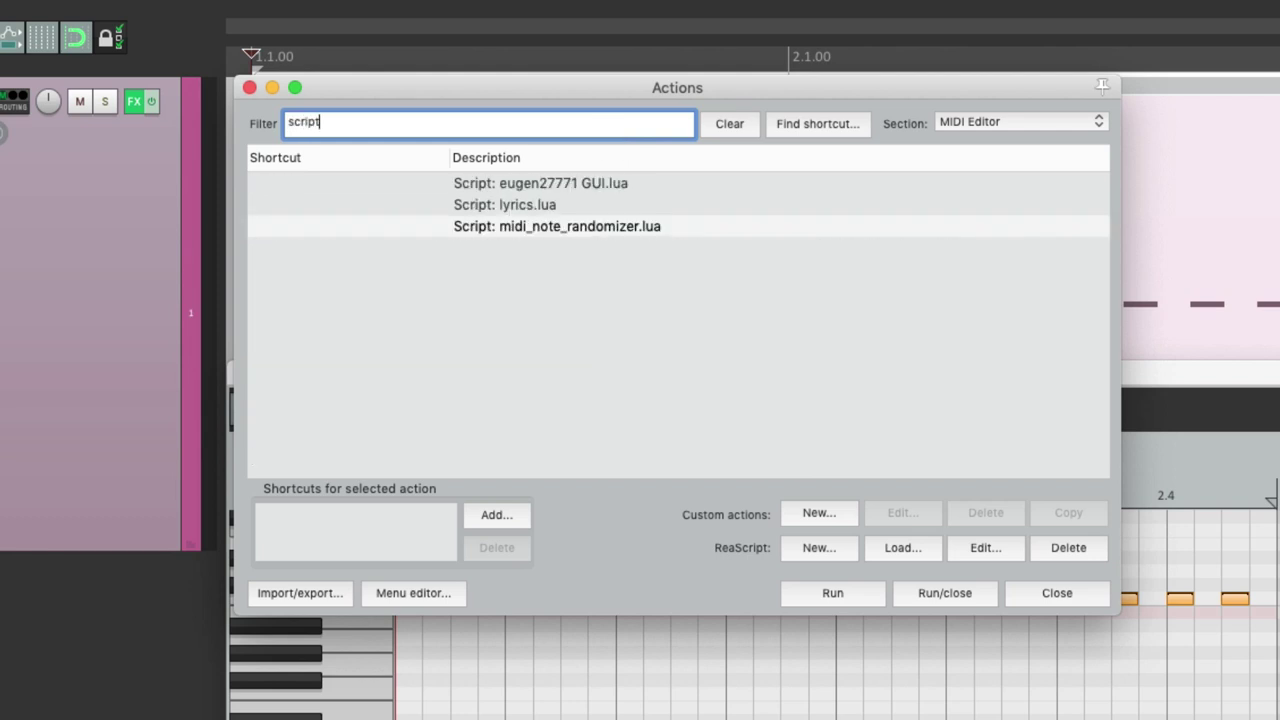
left_click(690, 180)
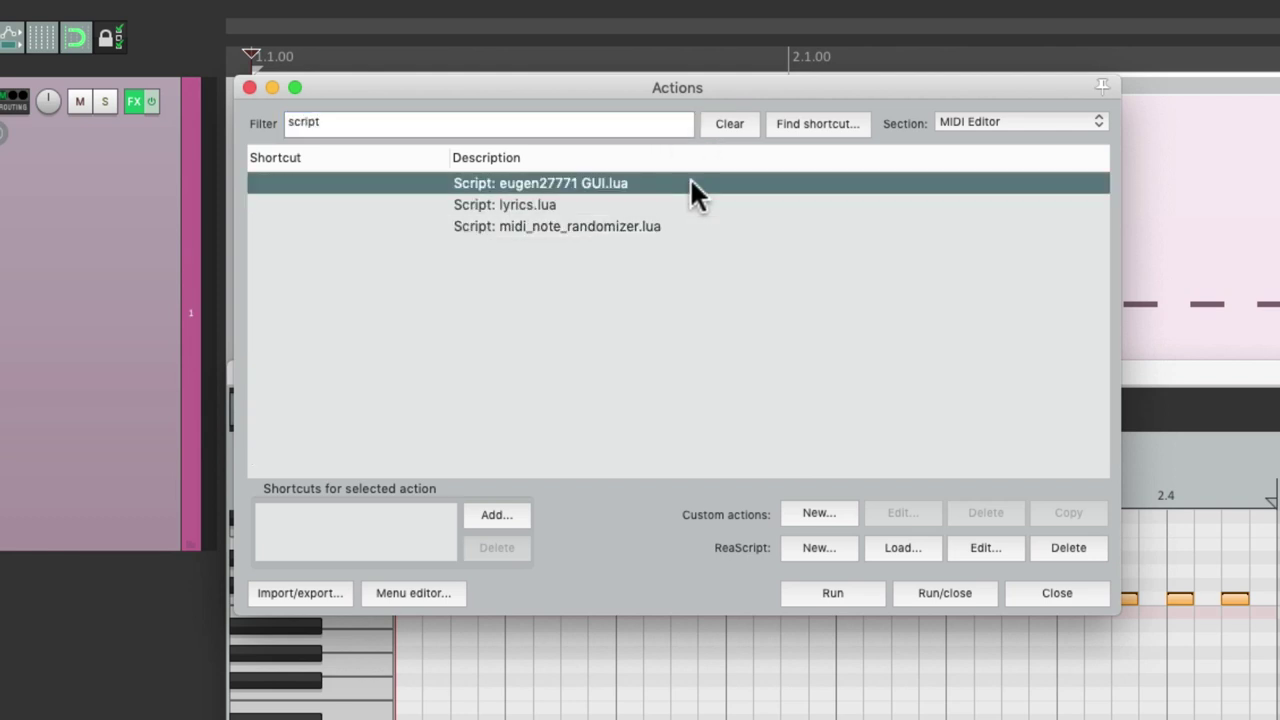
left_click(658, 224)
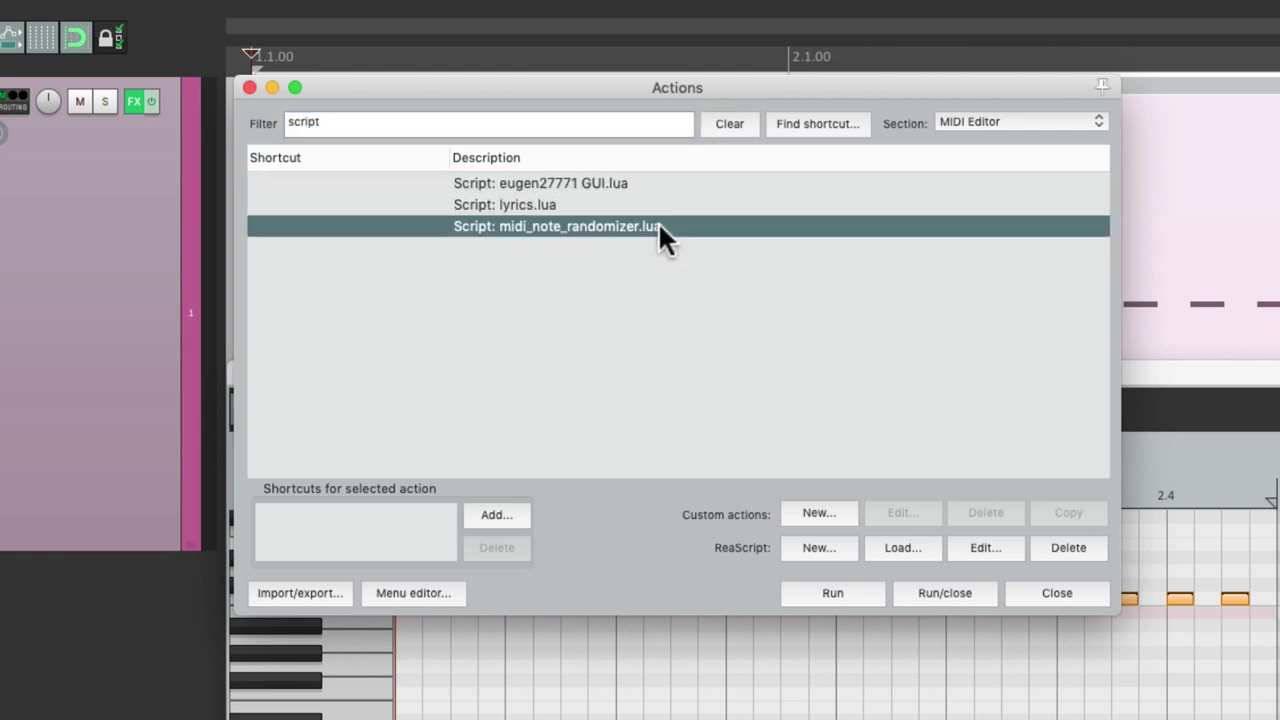
- Launch the MIDI Note Randomizer script and set its Octave to 4
double_click(605, 226)
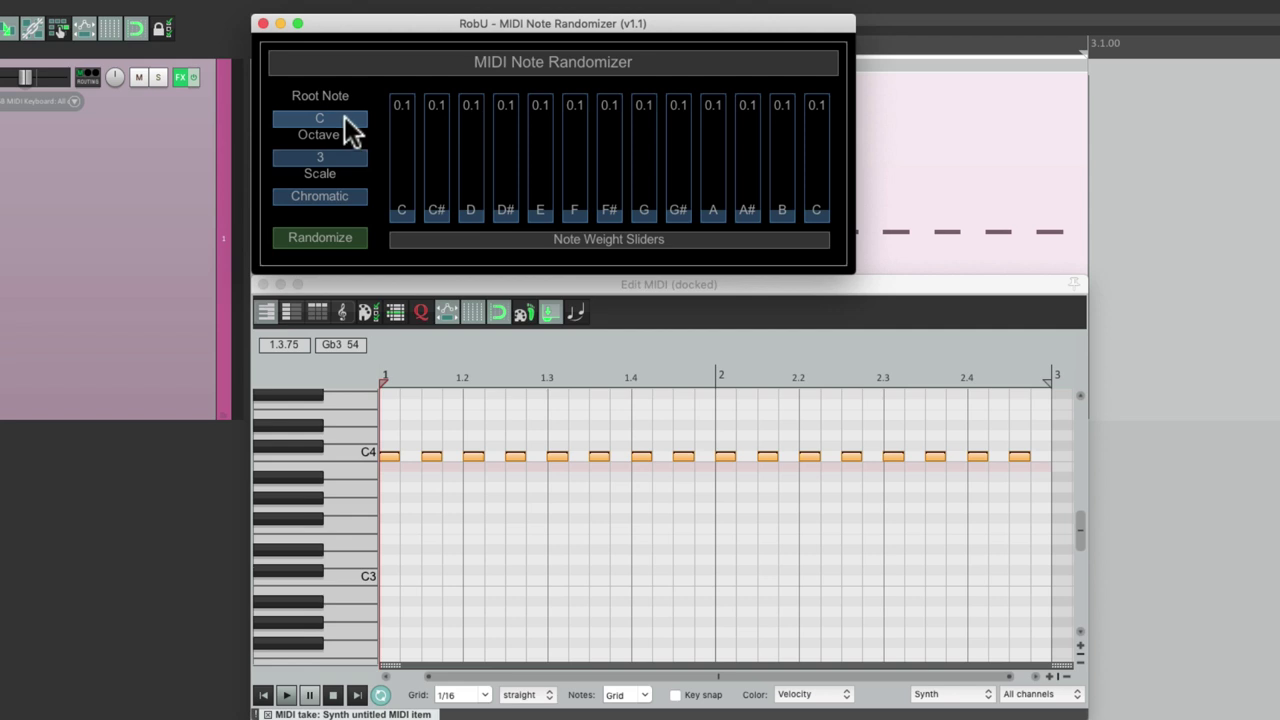
left_click(337, 156)
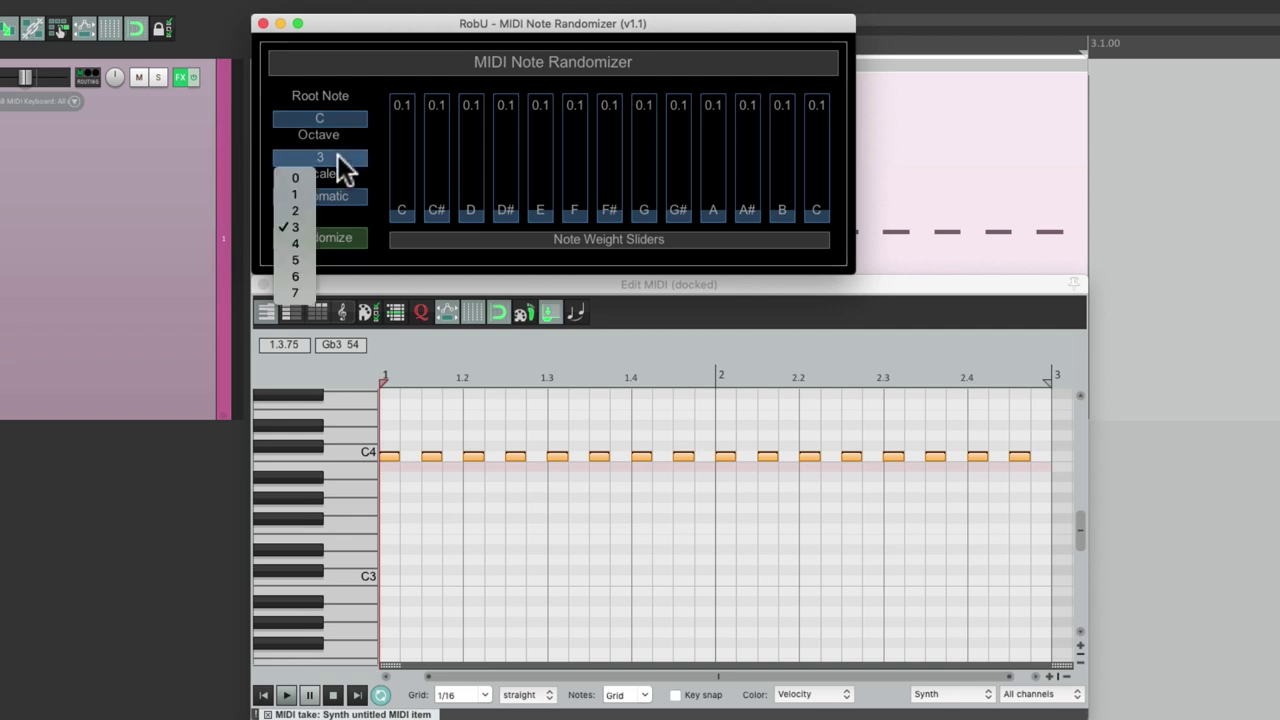
left_click(304, 242)
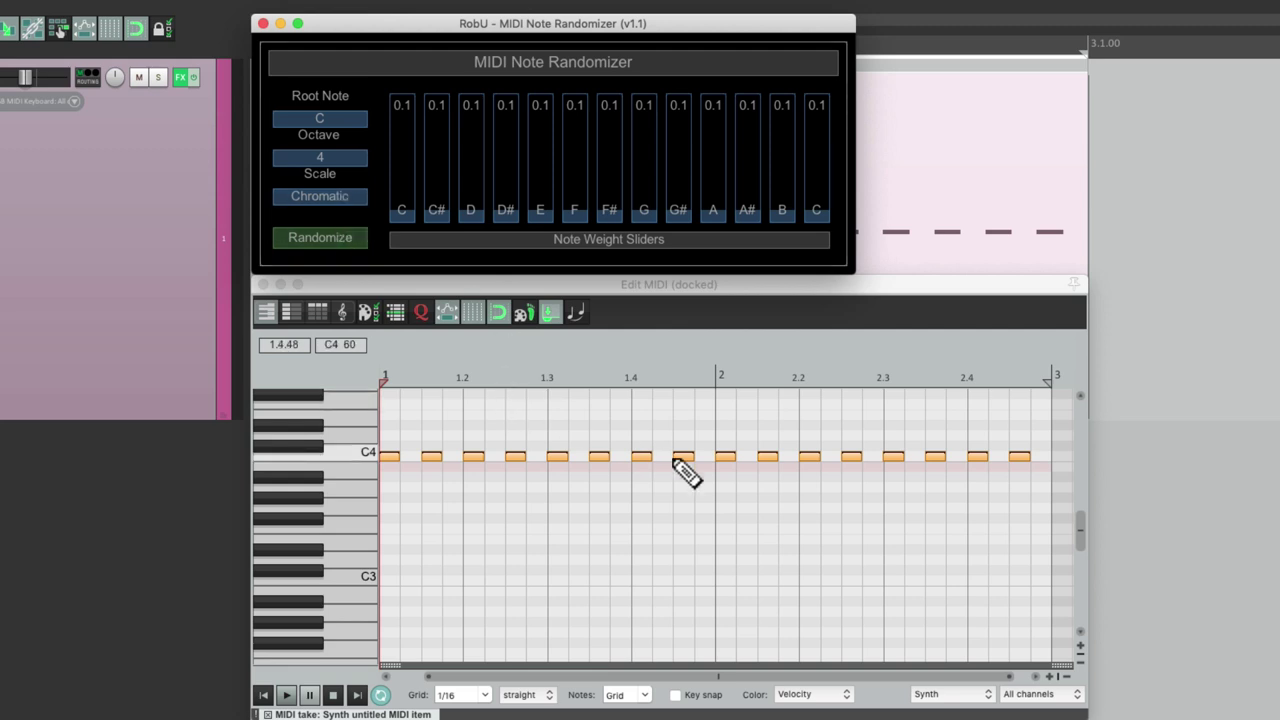
- Randomize the sixteenth notes chromatically between C4 and C5 and audition the result
left_click(332, 238)
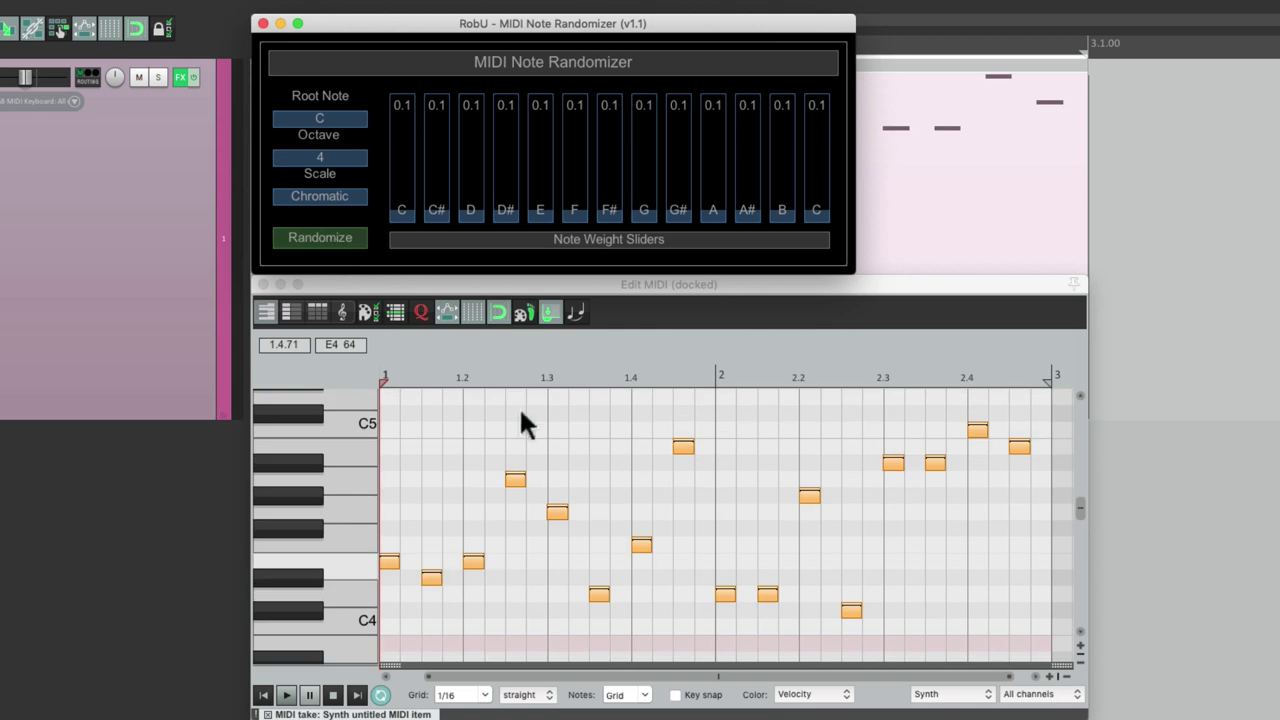
key("space")
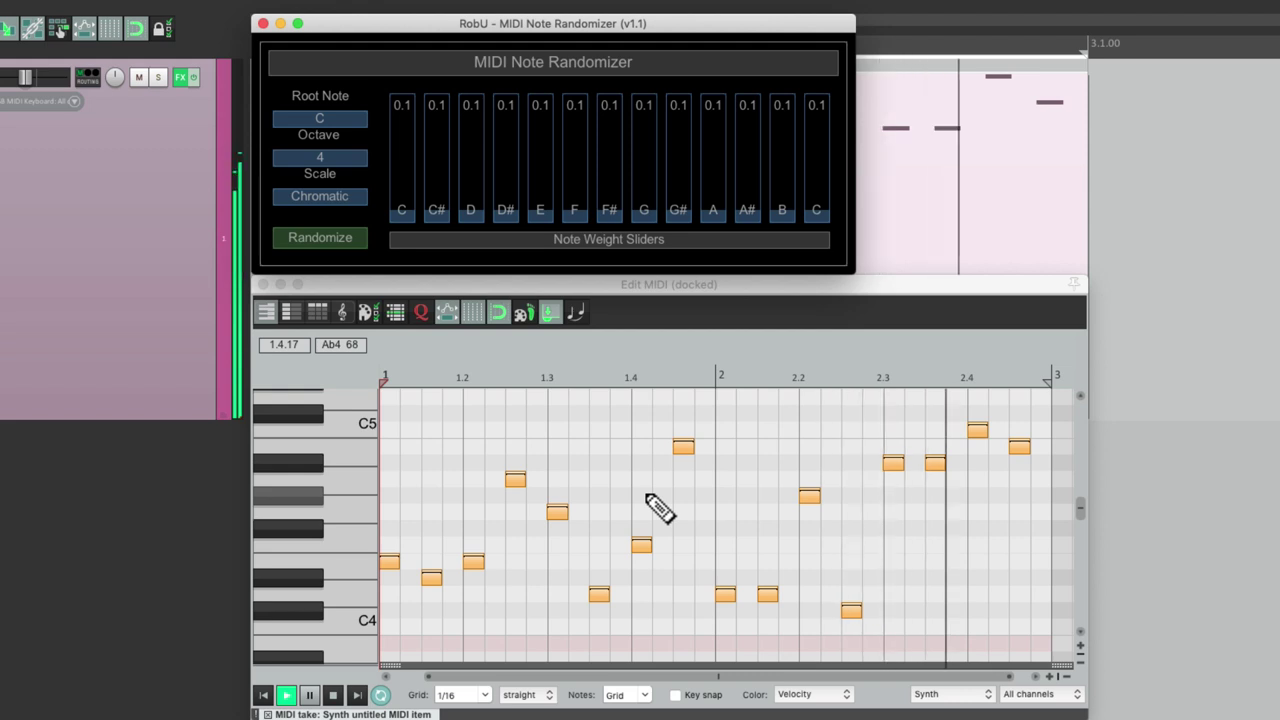
key("space")
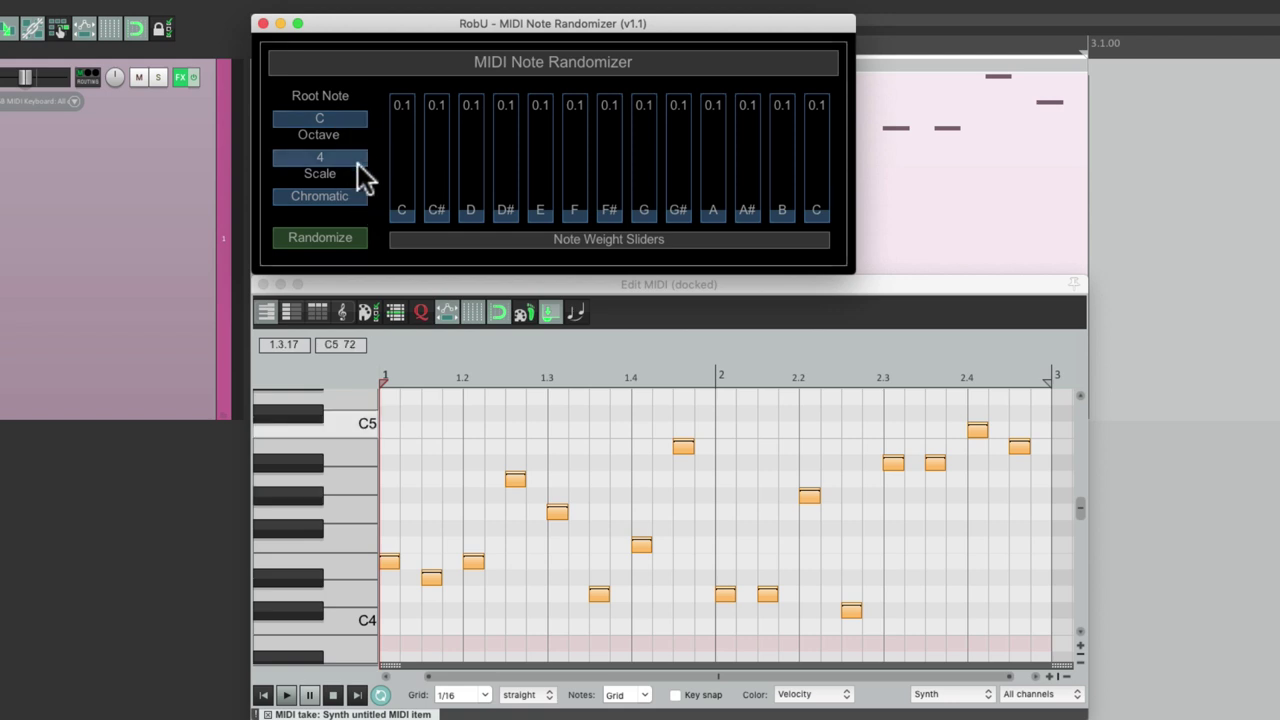
- Switch the scale to Ionian / Major, randomize the notes, and play the C major pattern
left_click(351, 196)
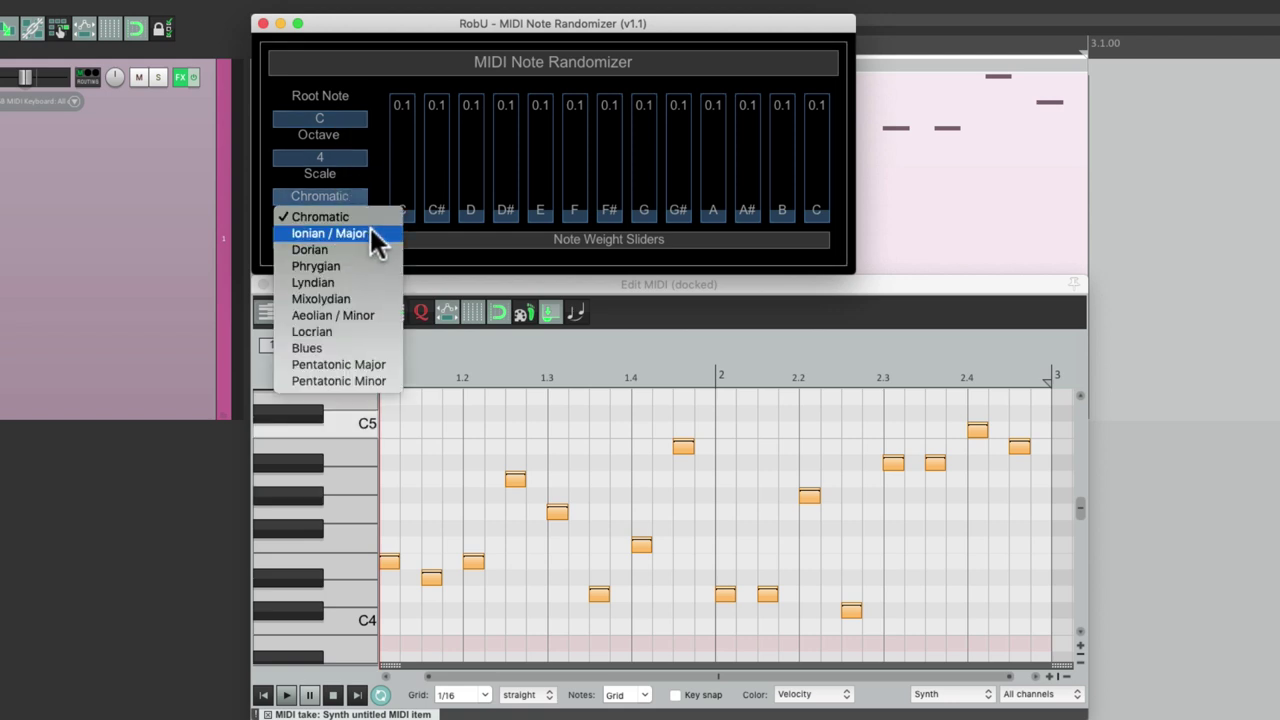
left_click(375, 232)
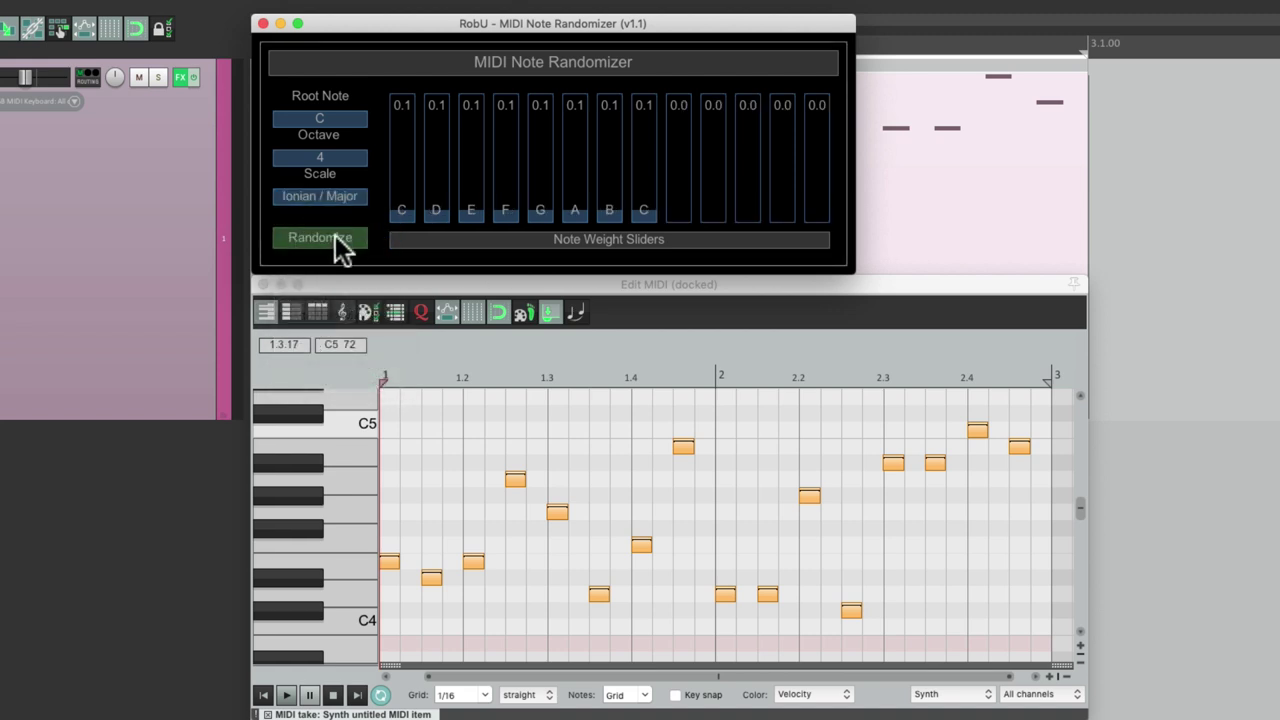
left_click(333, 237)
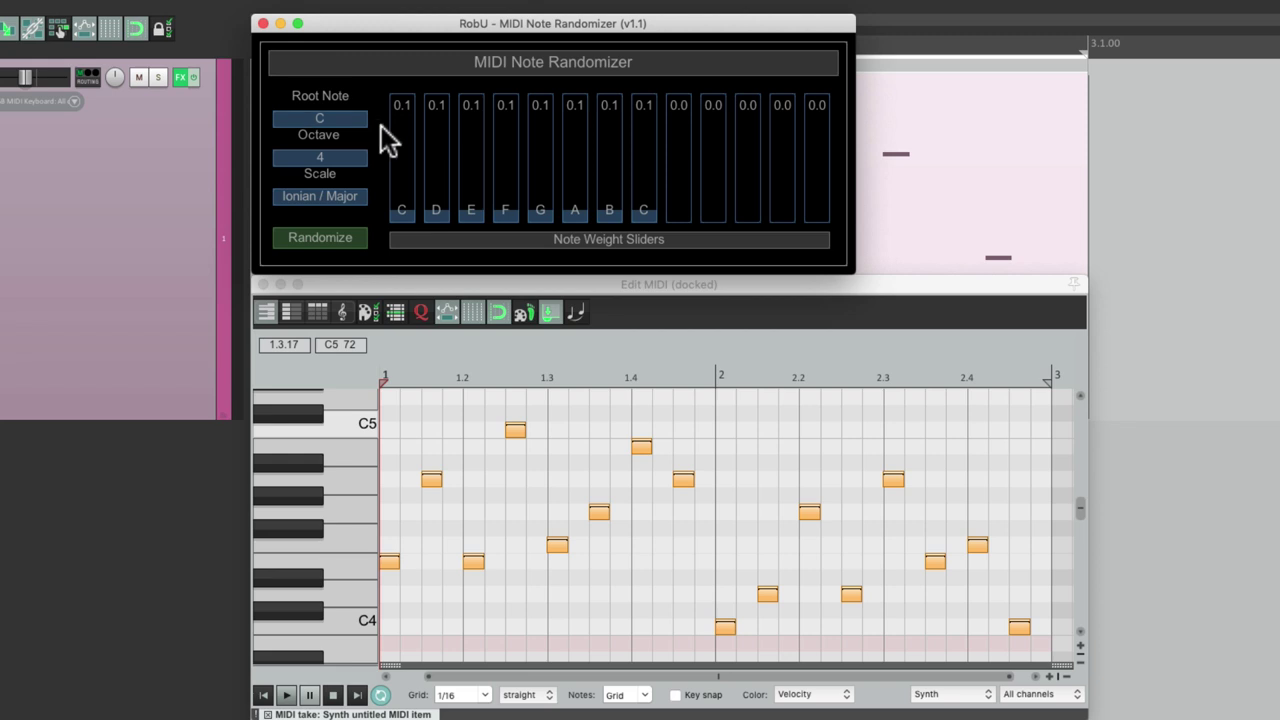
key("space")
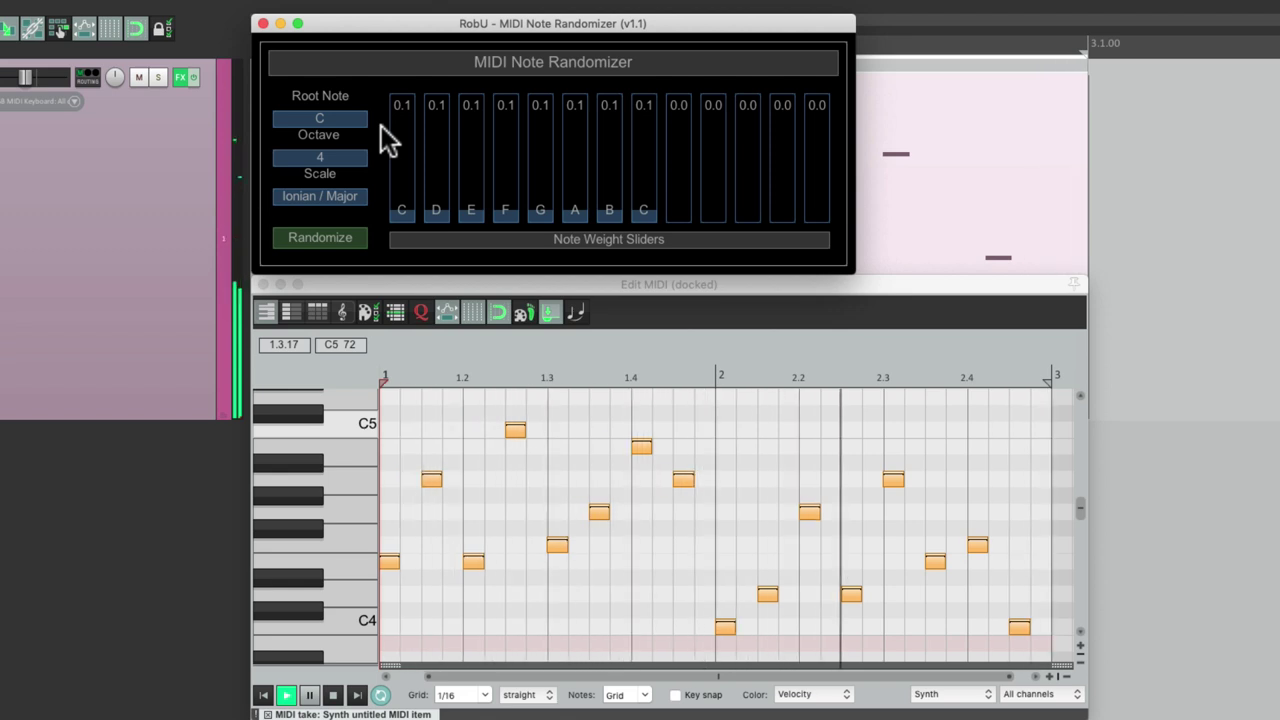
key("space")
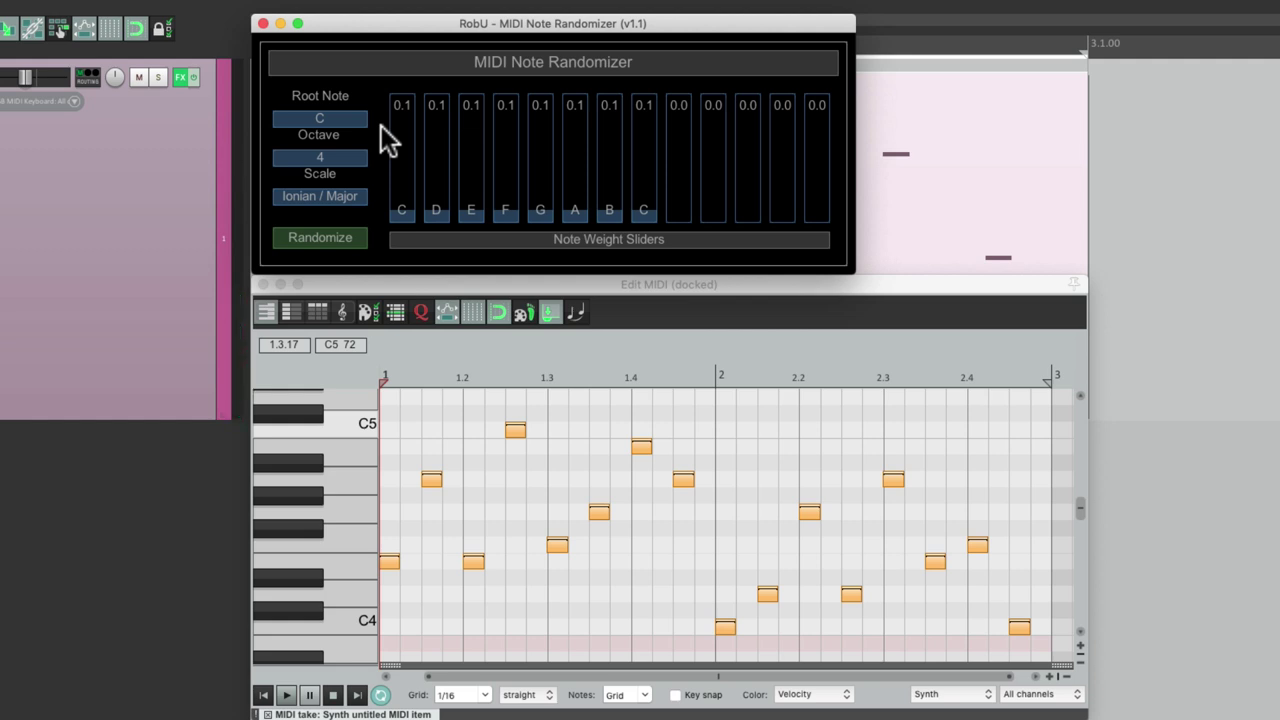
- Re-randomize the notes in C major and play back the new pattern
left_click(339, 237)
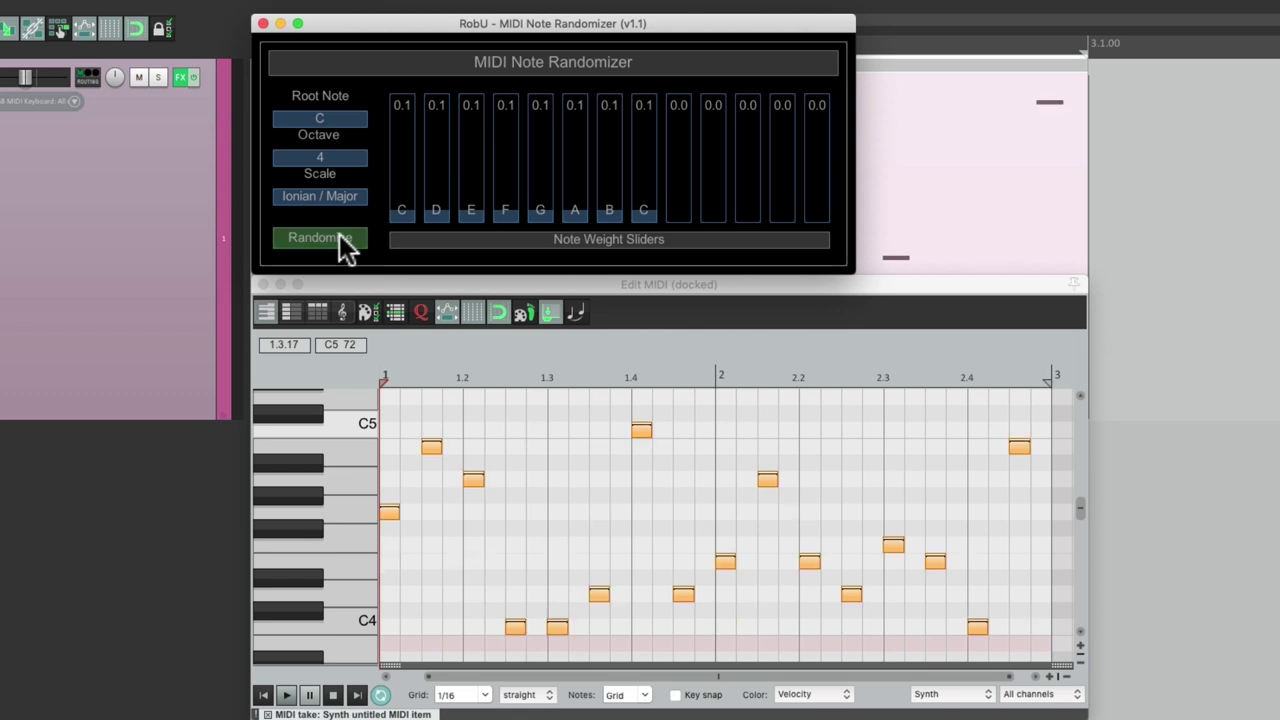
key("space")
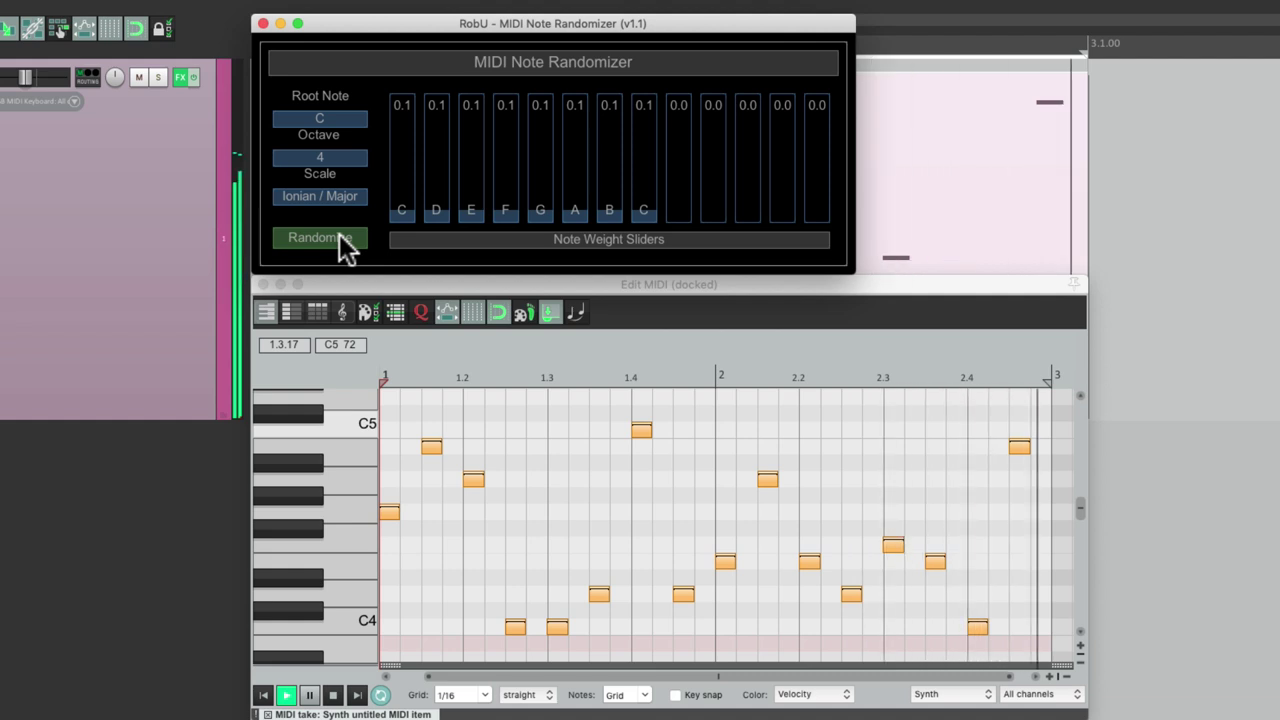
key("space")
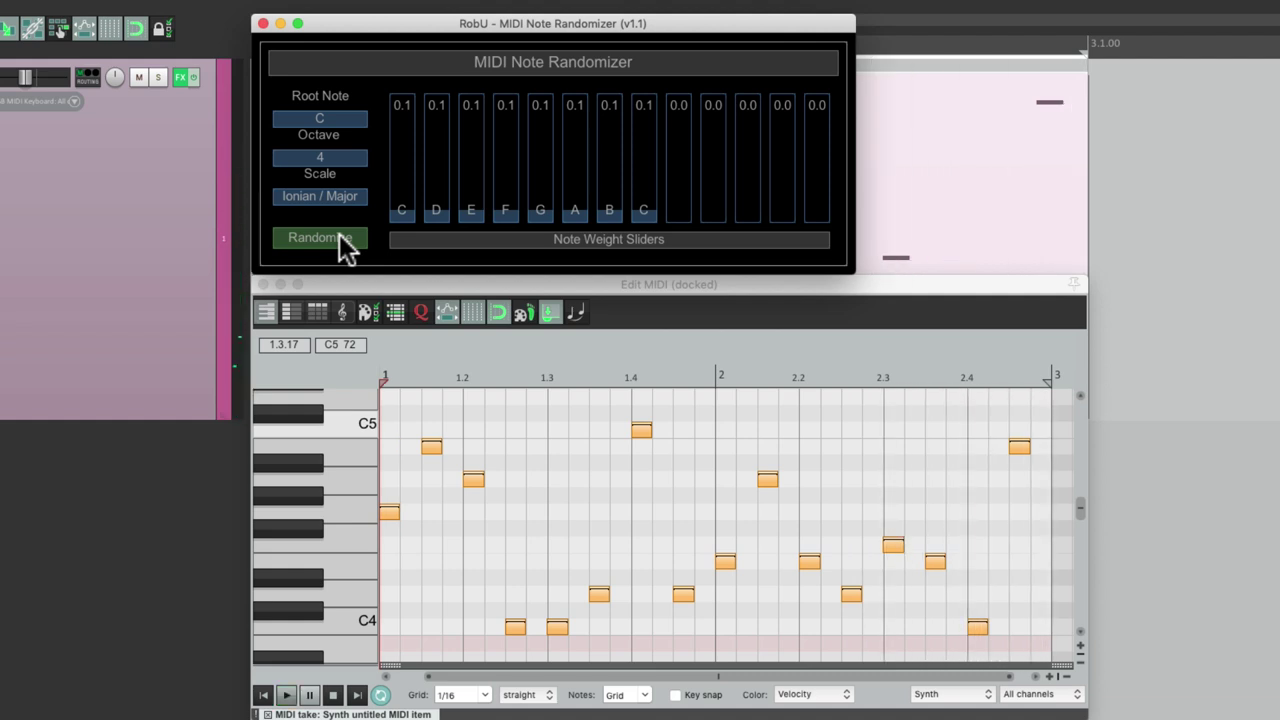
- Copy the C4 note row up to Eb4 and audition the two-note pattern
left_click(339, 238)
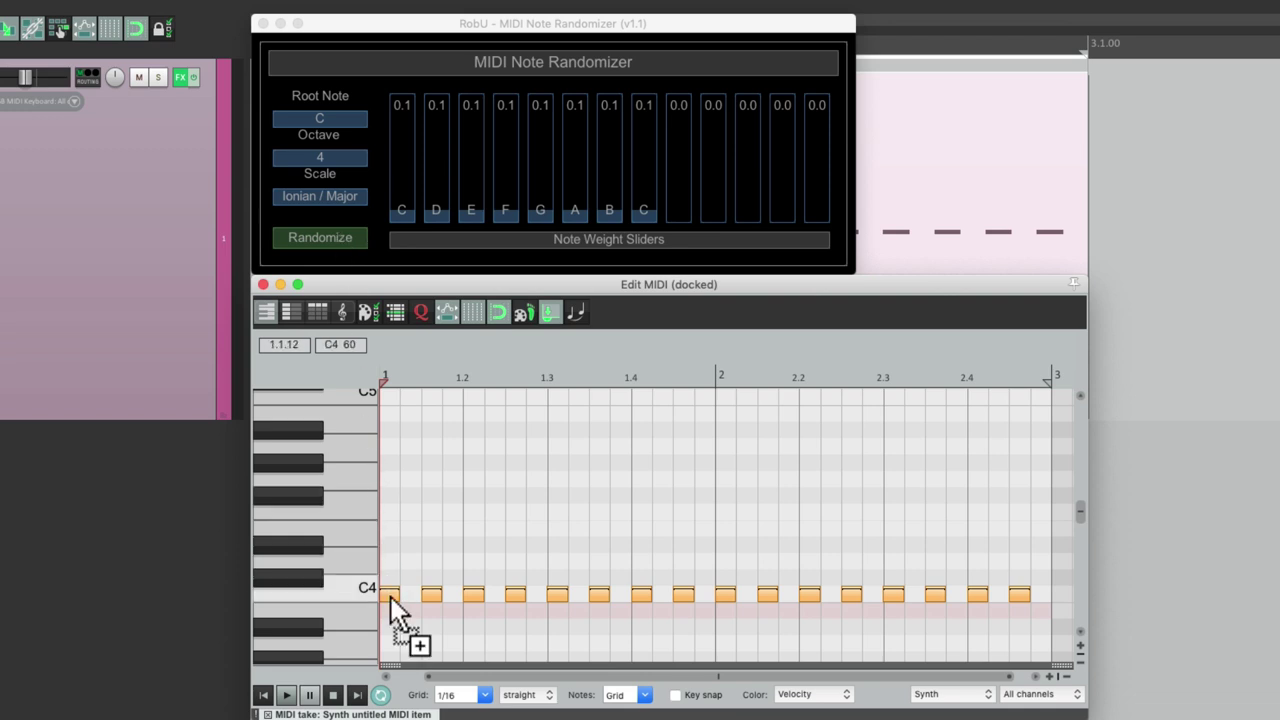
left_click_drag(390, 596, 390, 535)
key("space")
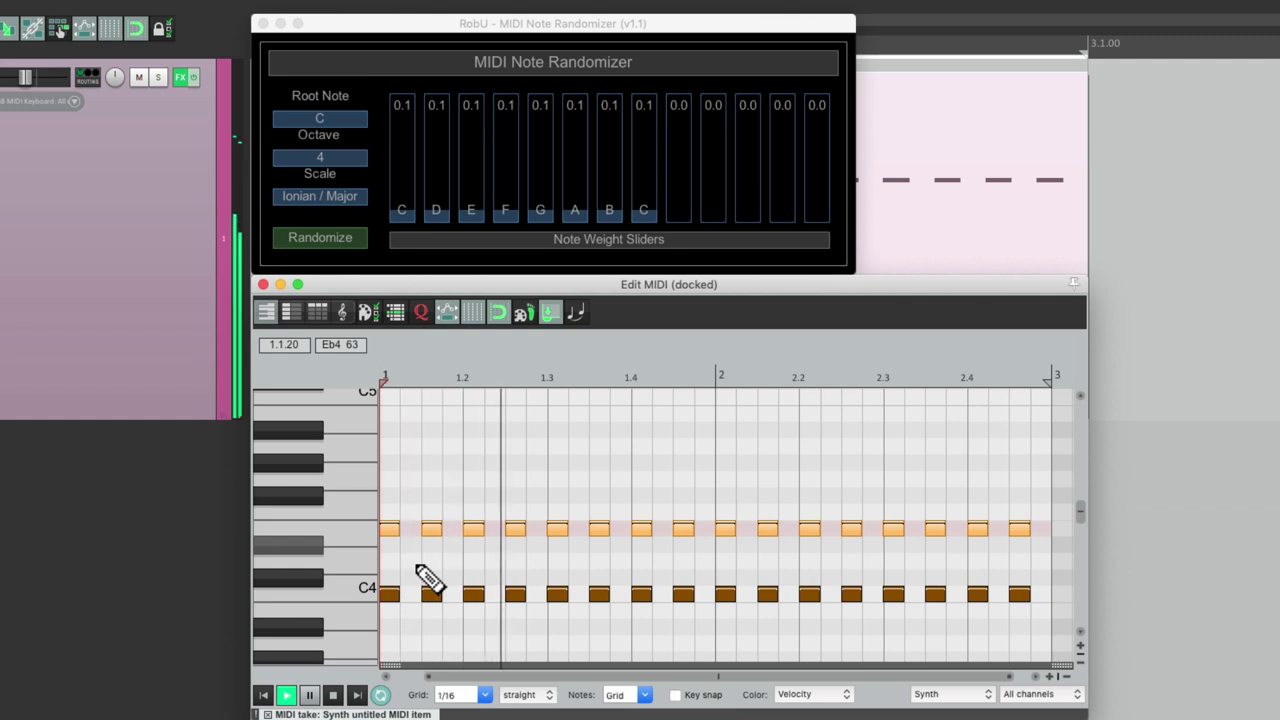
key("space")
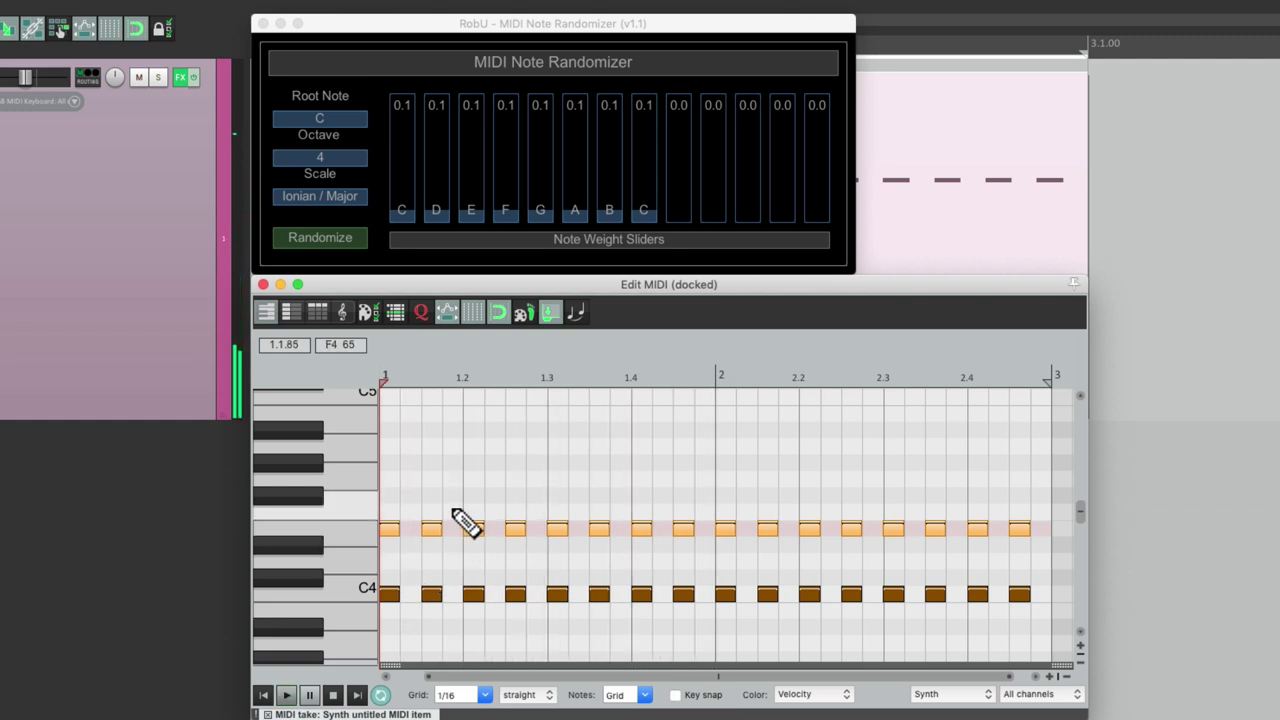
- Select all notes in both rows, randomize them into two-note chords, and play them
key("super+a")
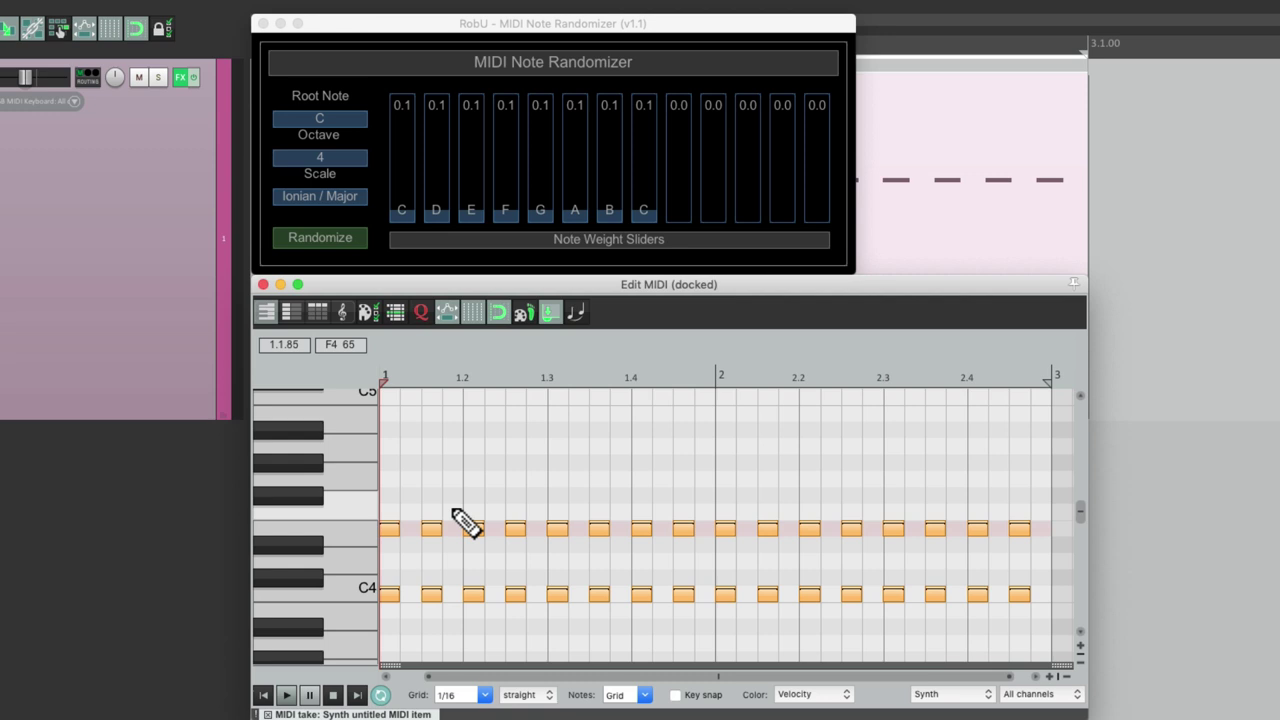
left_click(337, 243)
key("space")
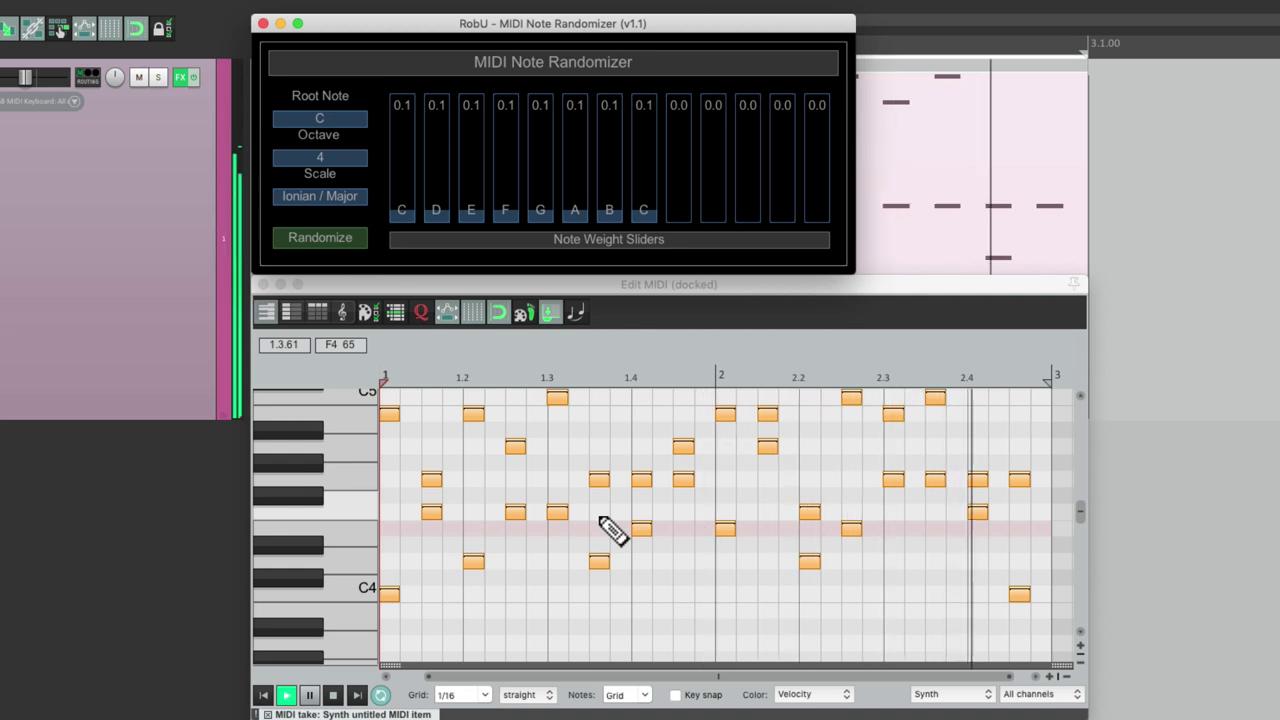
key("space")
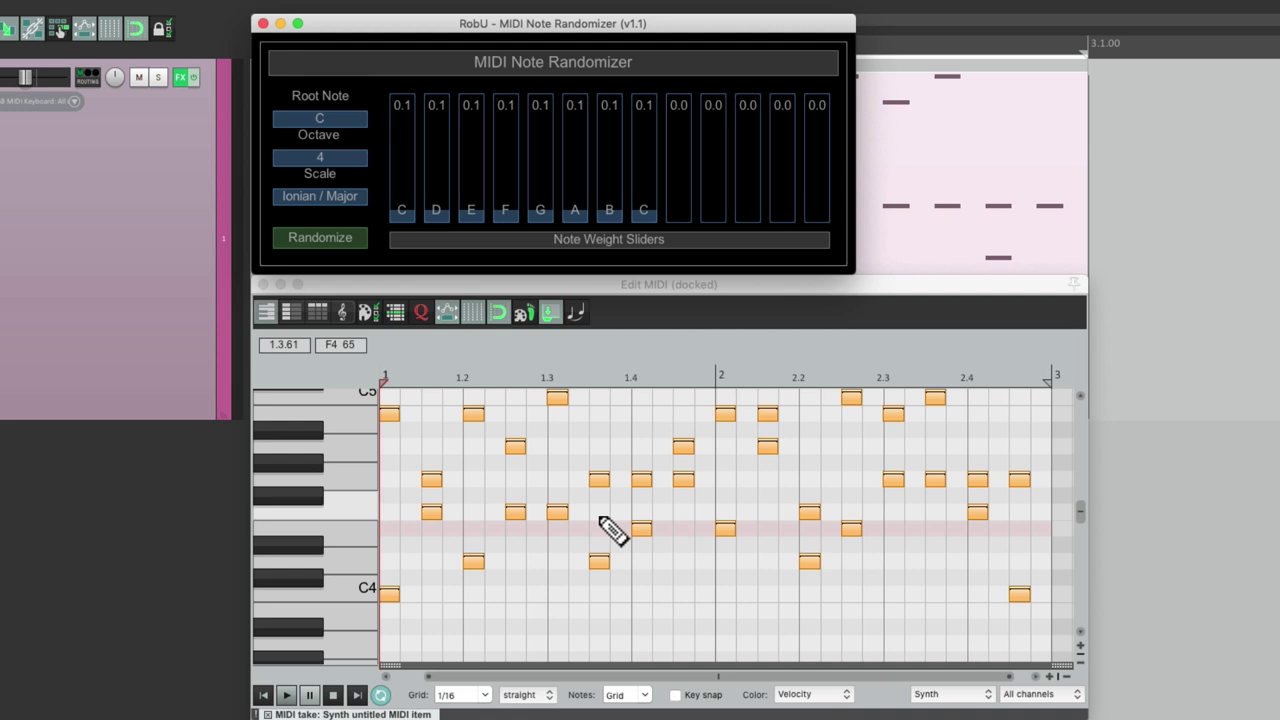
- Undo the chords to return to the single row of C4 notes
left_click(608, 525)
key("super+z")
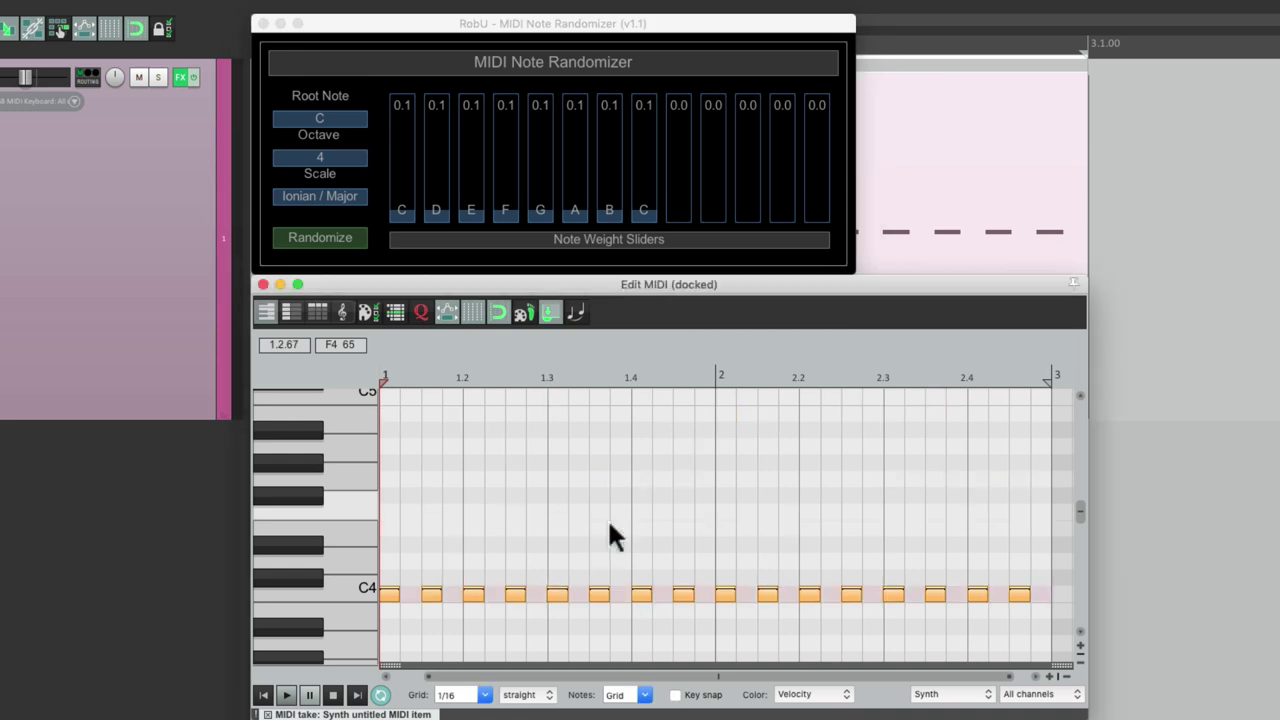
left_click(356, 123)
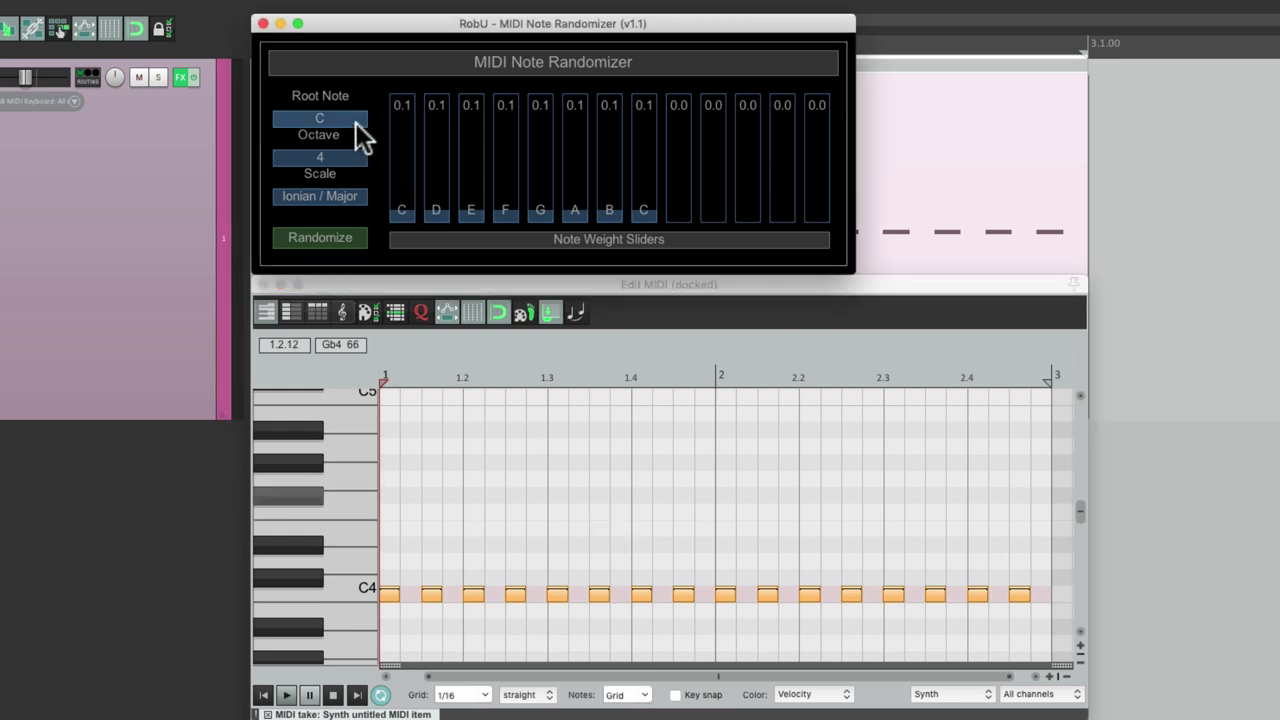
- Switch the scale to Aeolian / Minor, randomize the notes, and play the C minor pattern
left_click(352, 197)
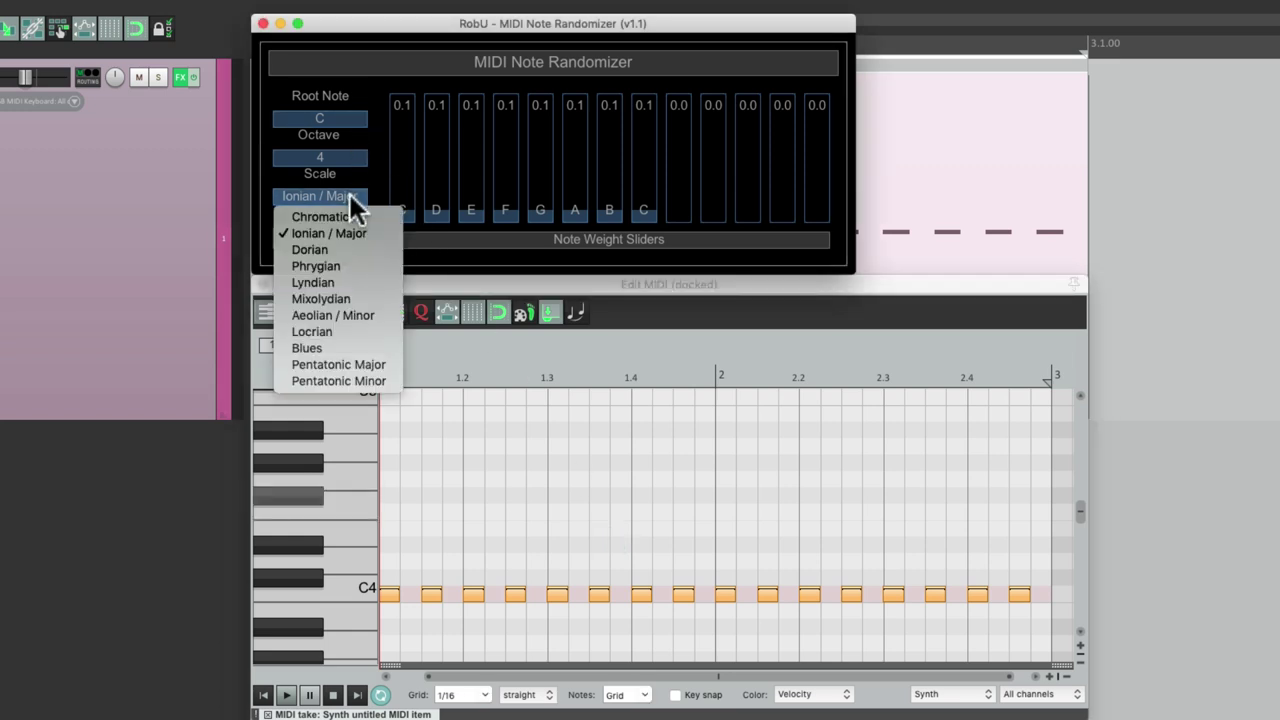
left_click(379, 313)
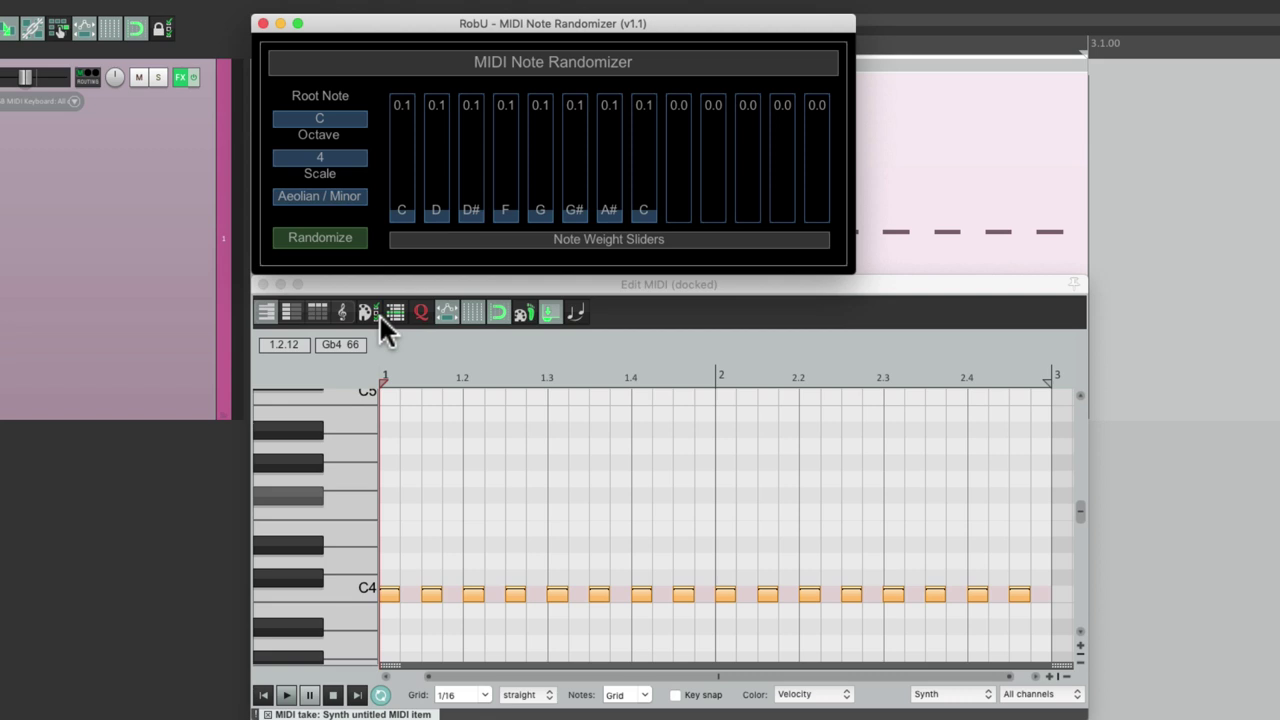
left_click(343, 238)
key("space")
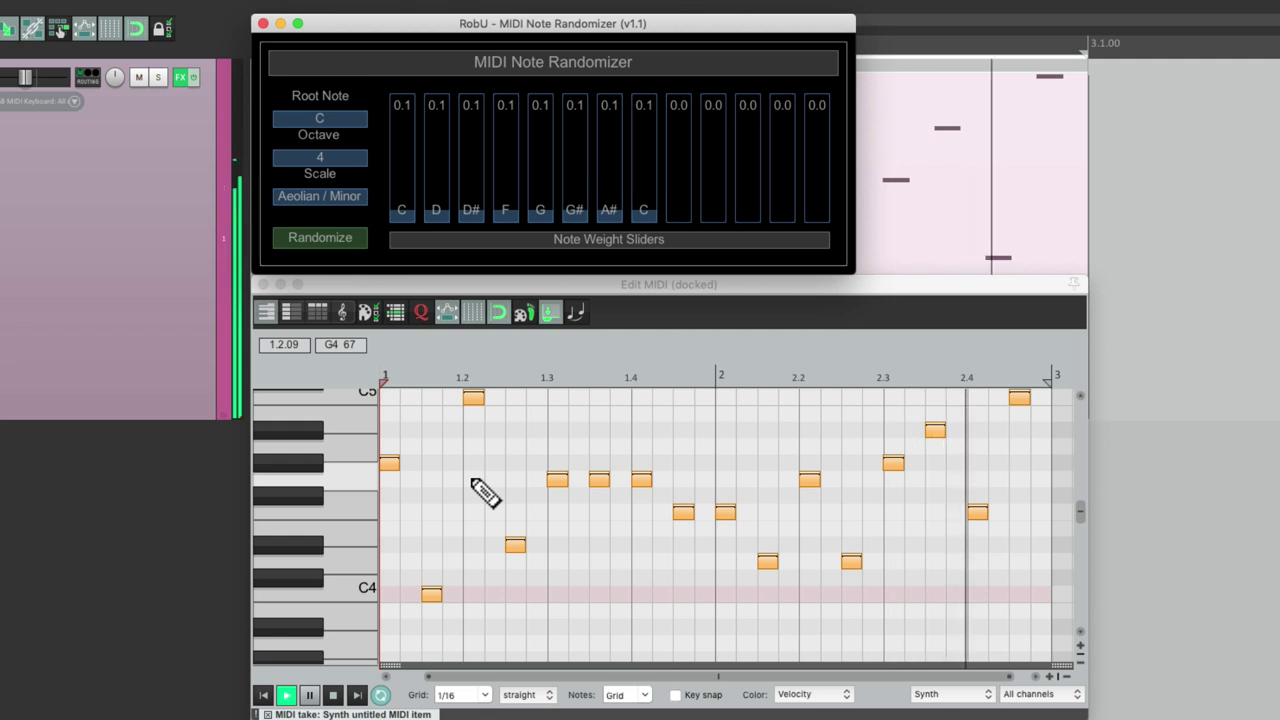
key("space")
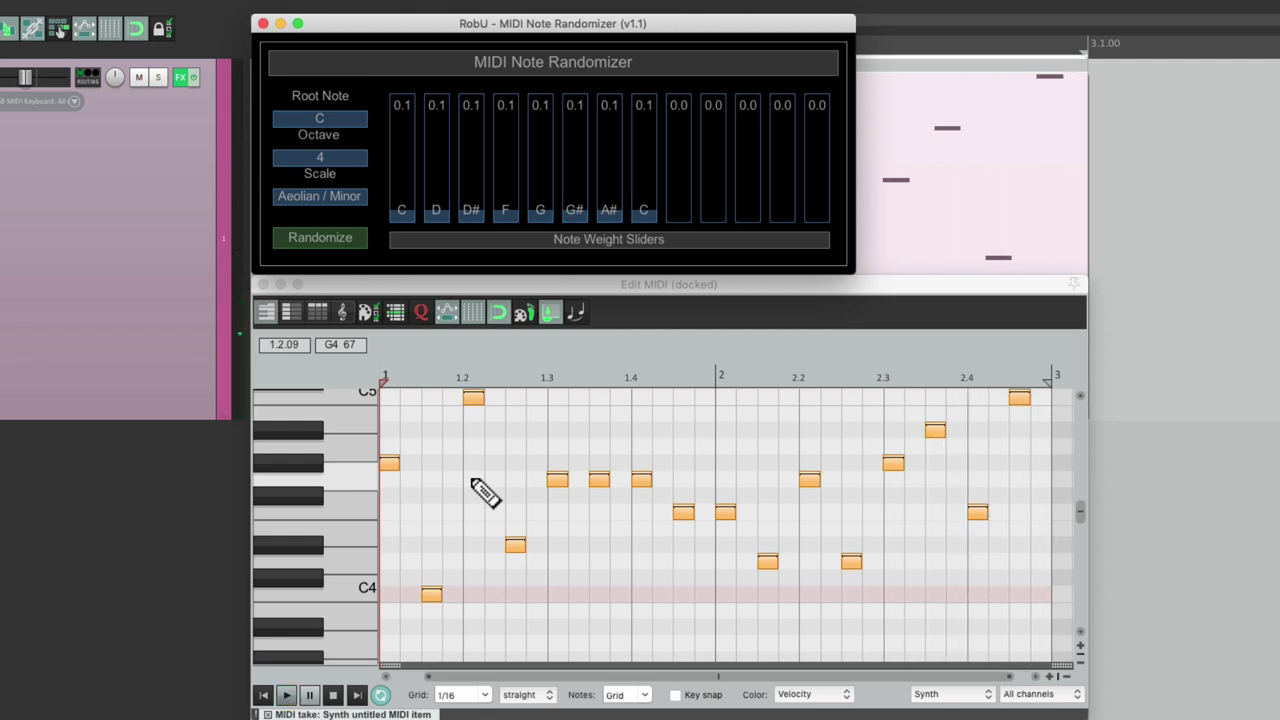
- Randomize only seven selected notes in the middle of the phrase and audition the result
left_click(469, 474)
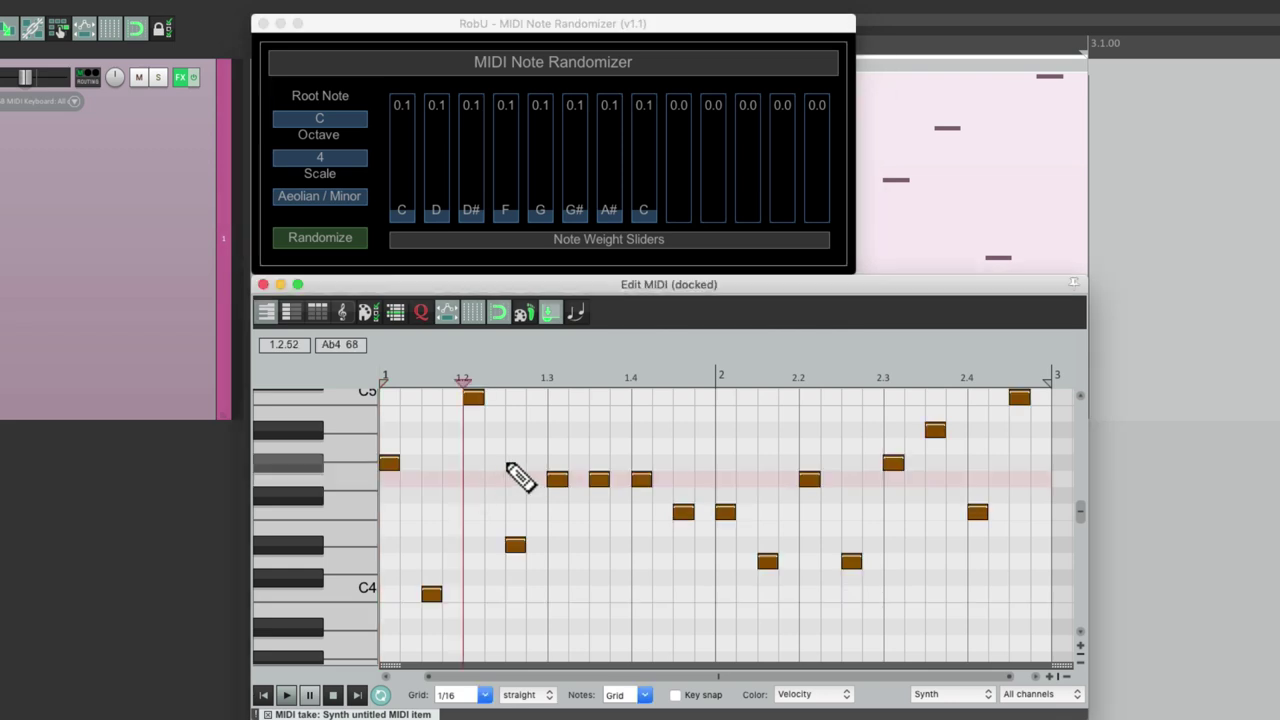
left_click_drag(592, 441, 856, 599)
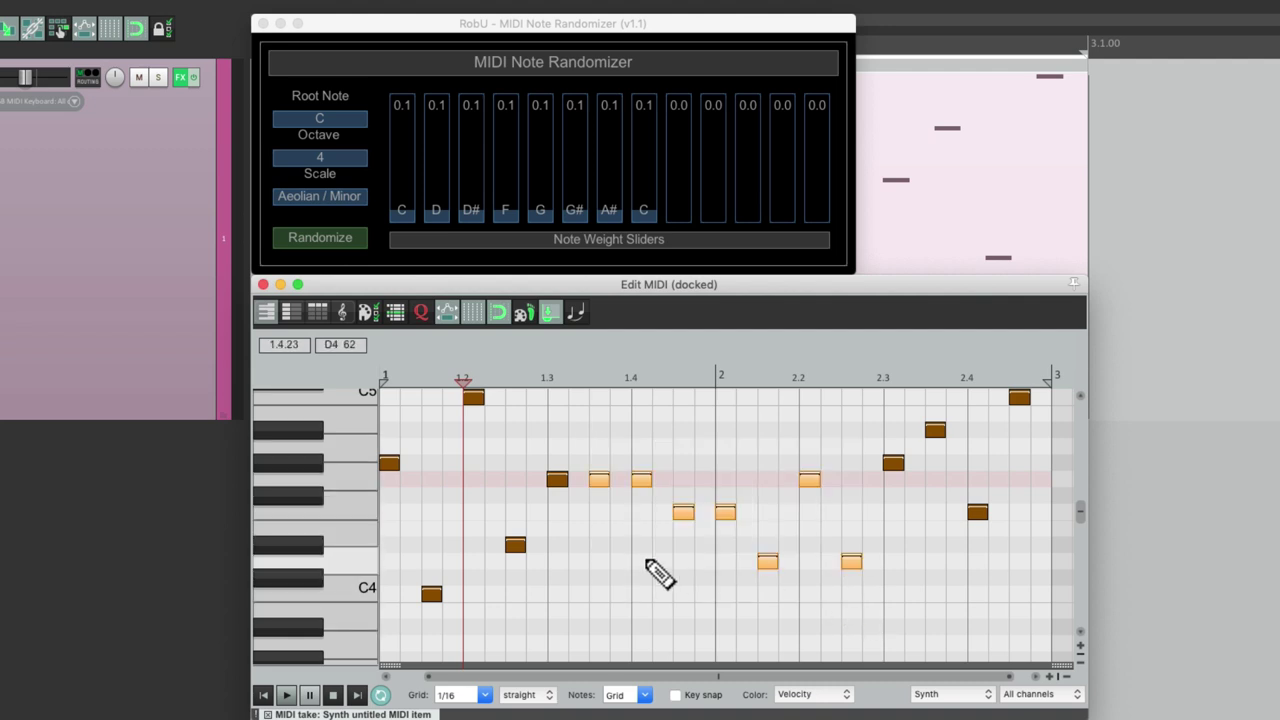
left_click(318, 238)
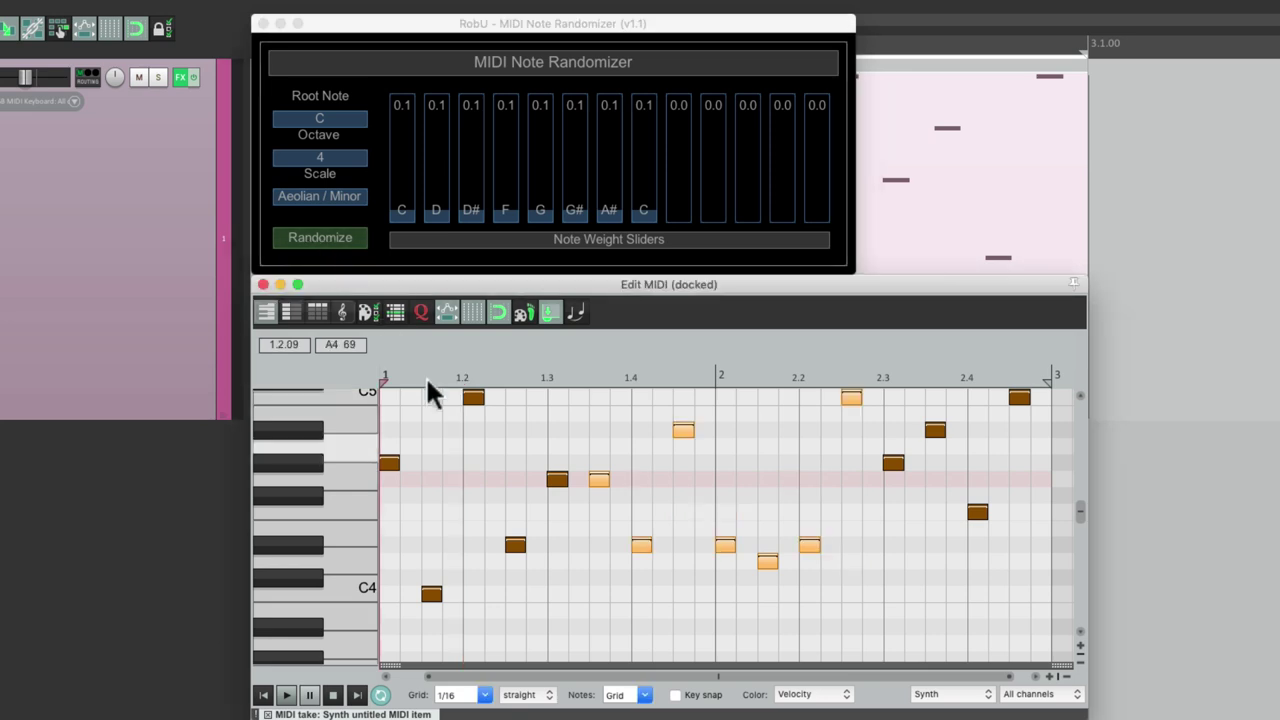
key("space")
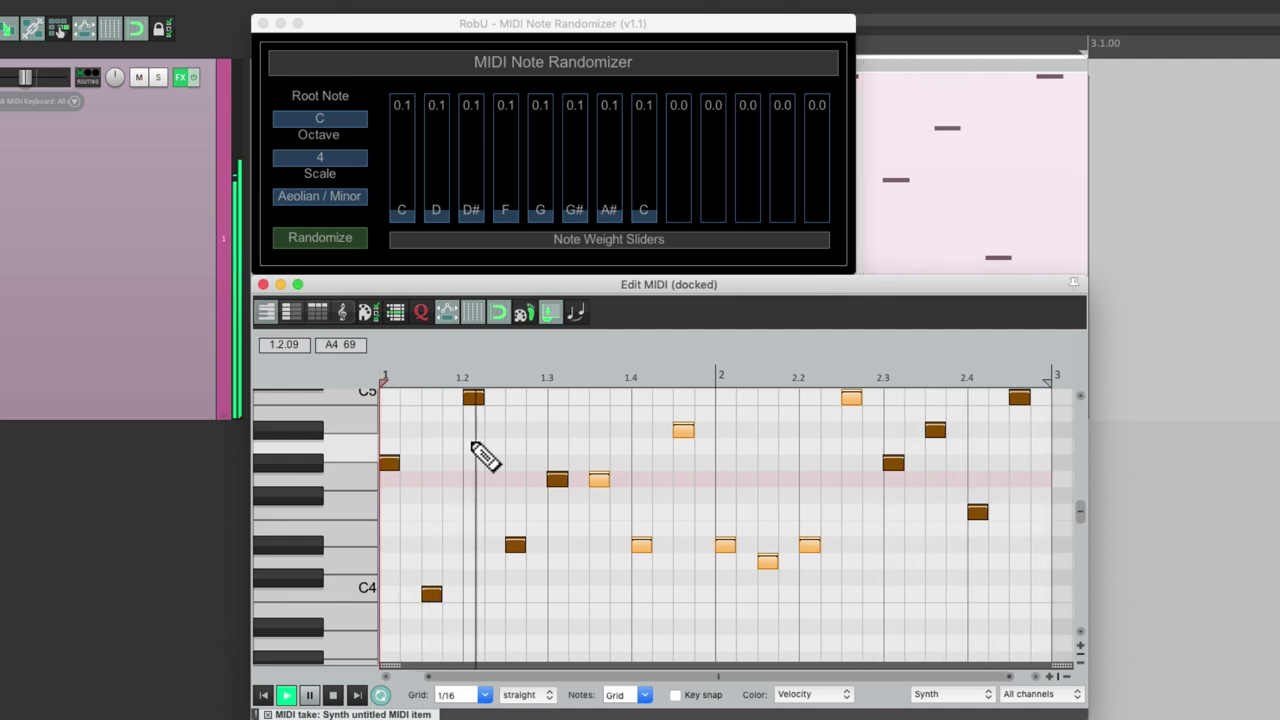
key("space")
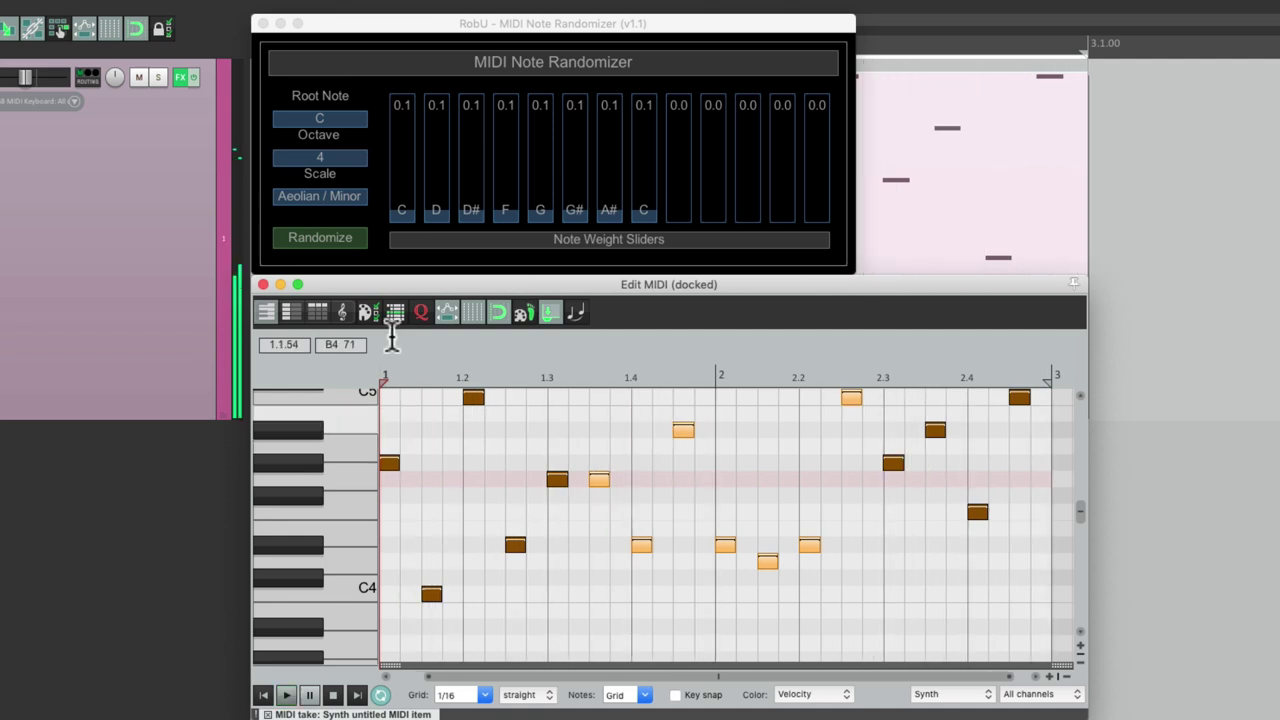
- Randomize again in C minor and play back the new pattern
left_click(332, 243)
key("space")
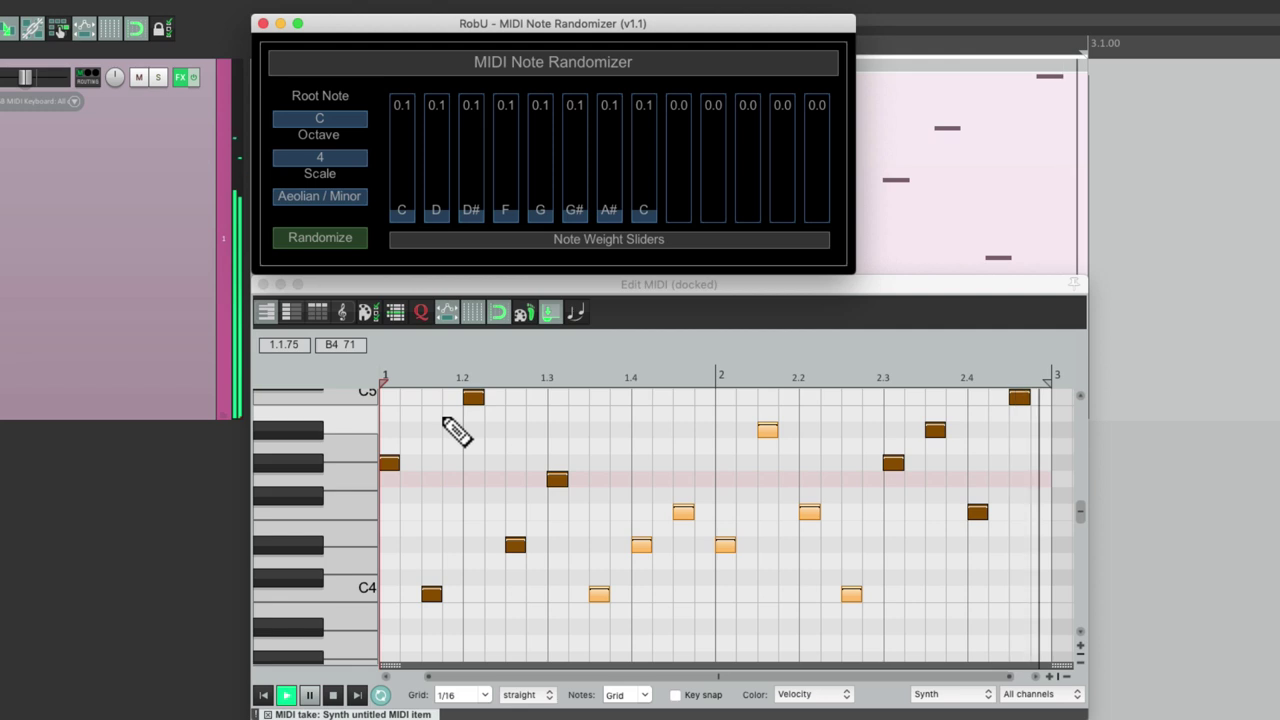
key("space")
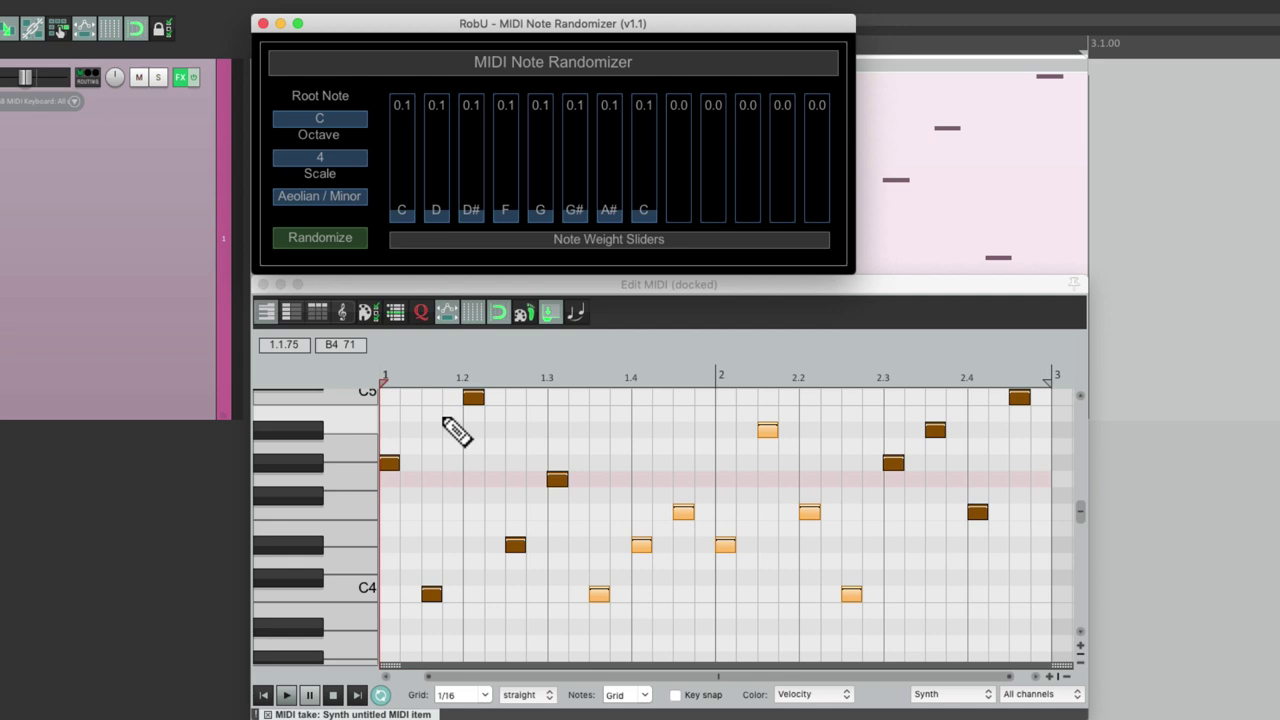
- Draw notes into the seven empty sixteenth steps of the item
left_click(416, 494)
left_click(493, 512)
left_click(659, 562)
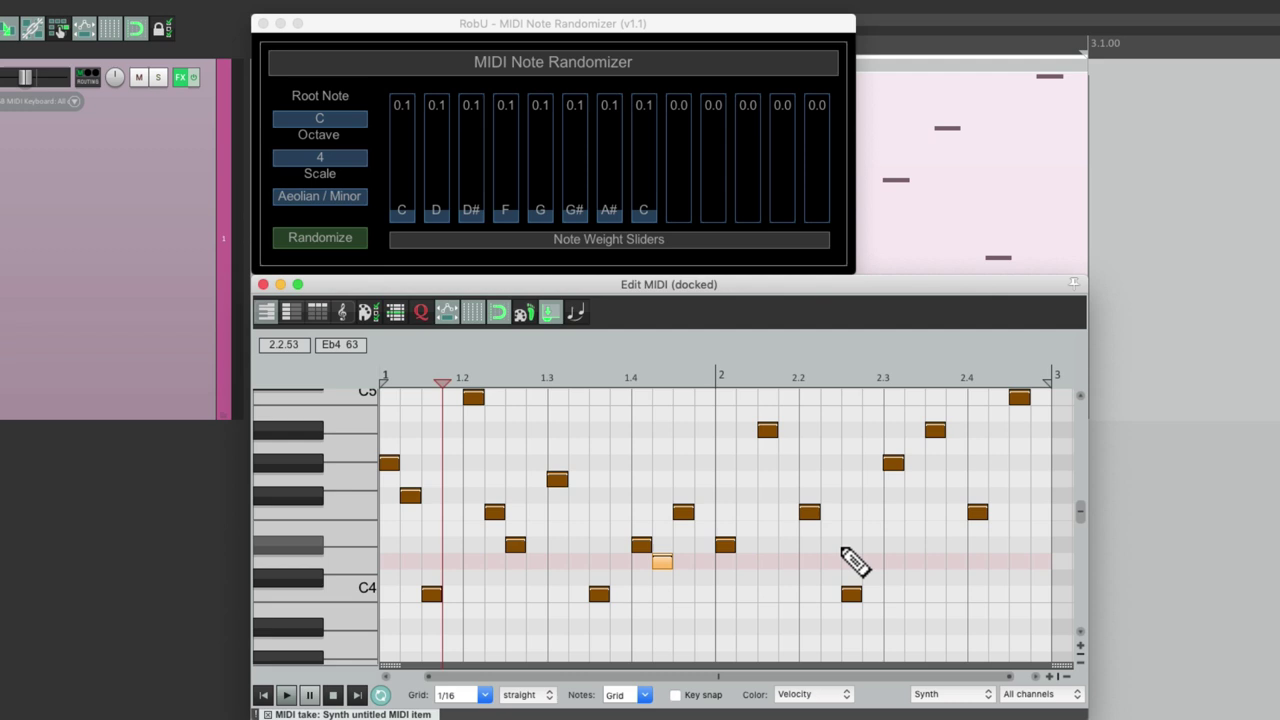
left_click(830, 545)
left_click(914, 495)
left_click(998, 479)
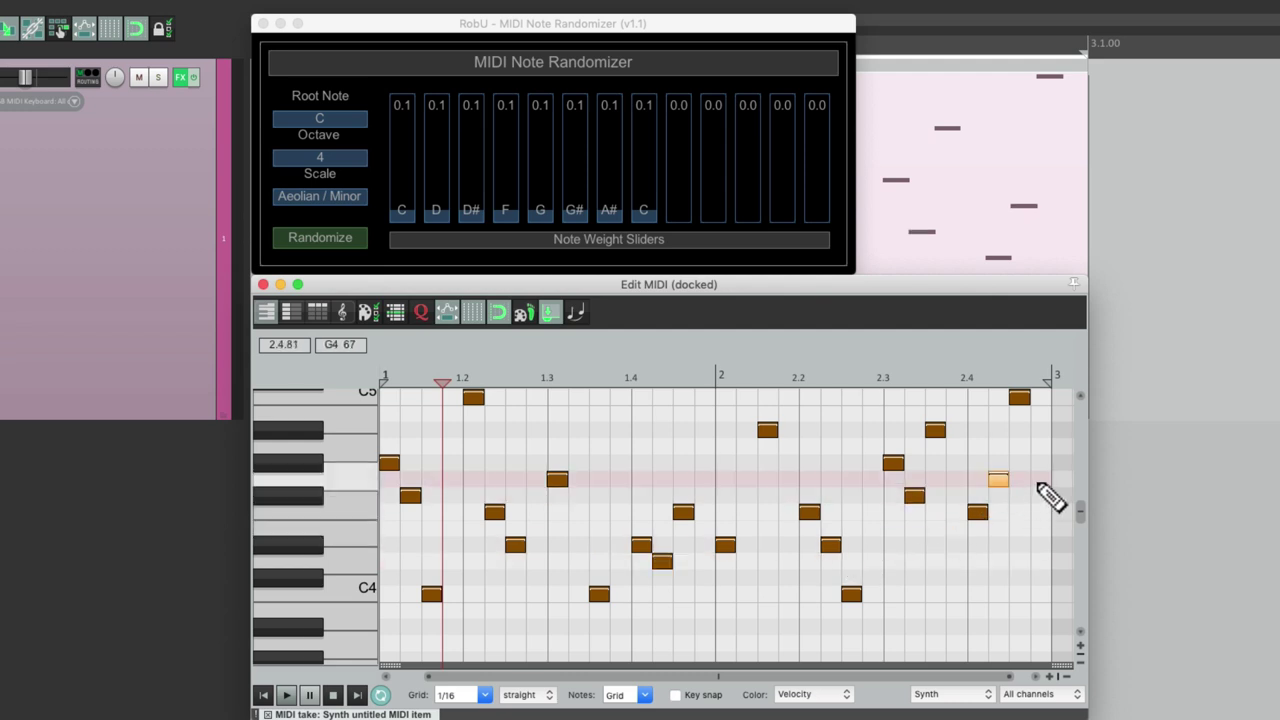
left_click(1040, 481)
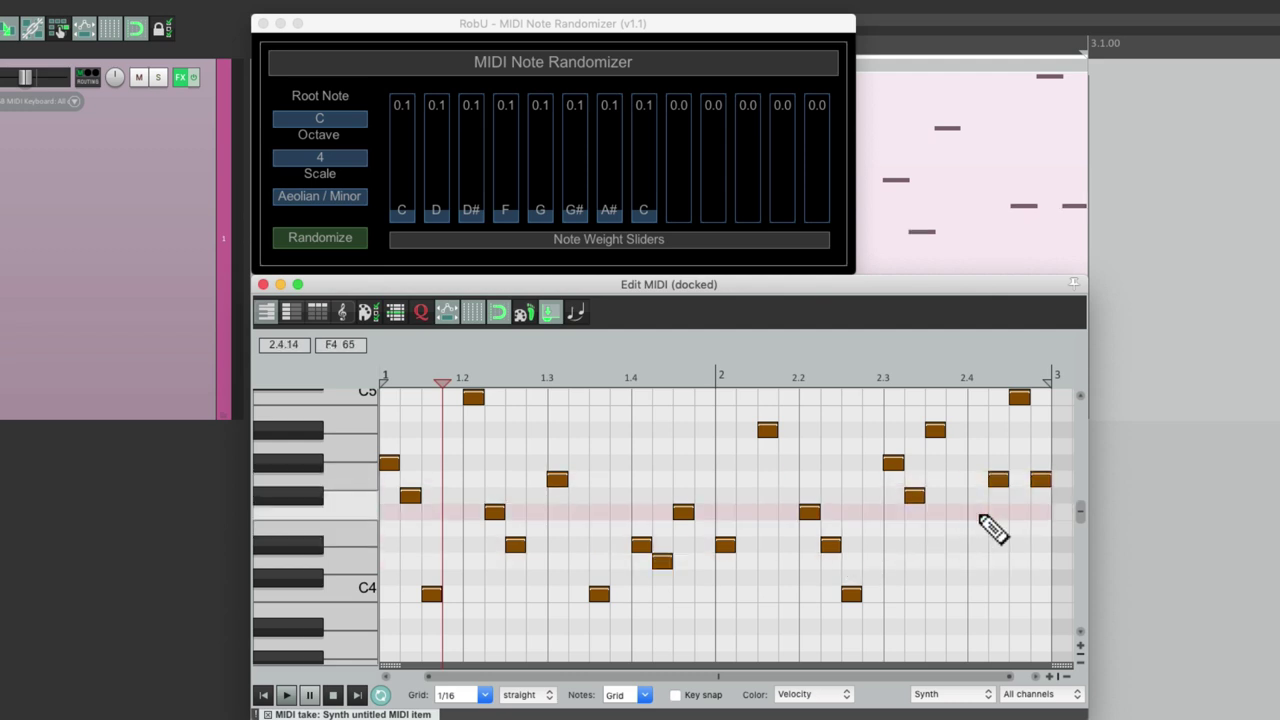
- Select all notes, re-randomize them in C minor, and play the new pattern
key("super+a")
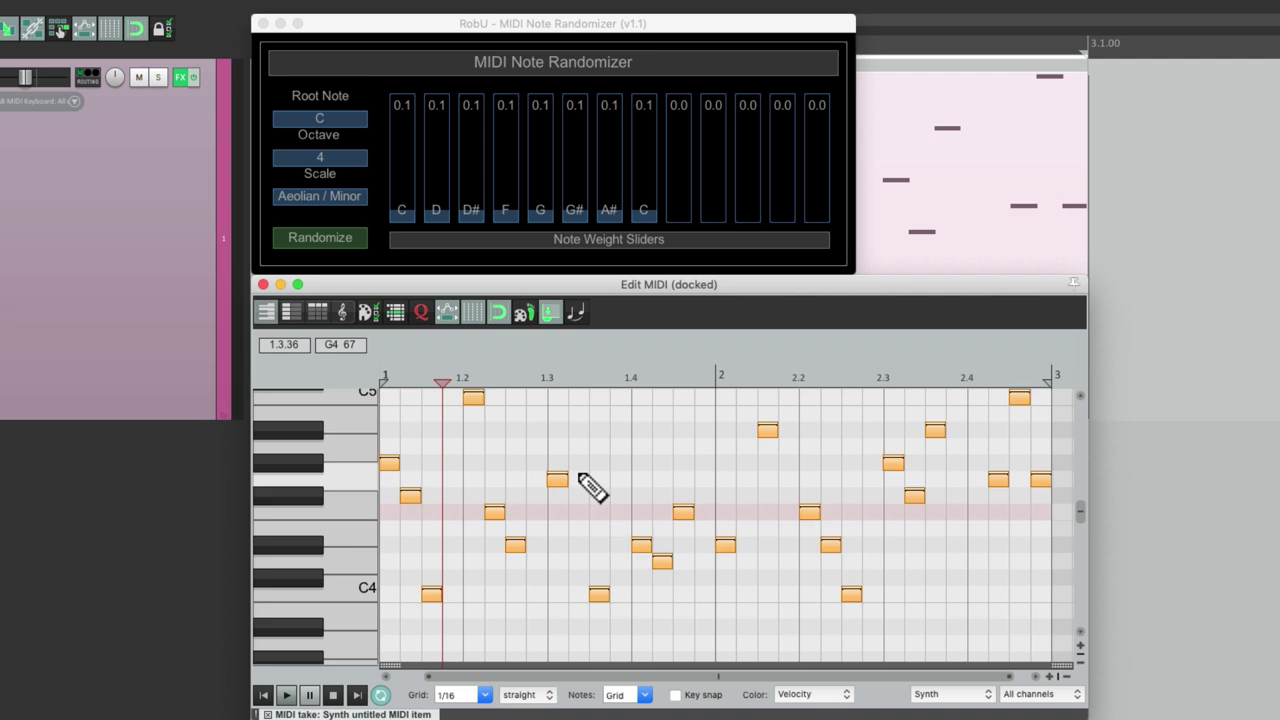
left_click(321, 231)
key("space")
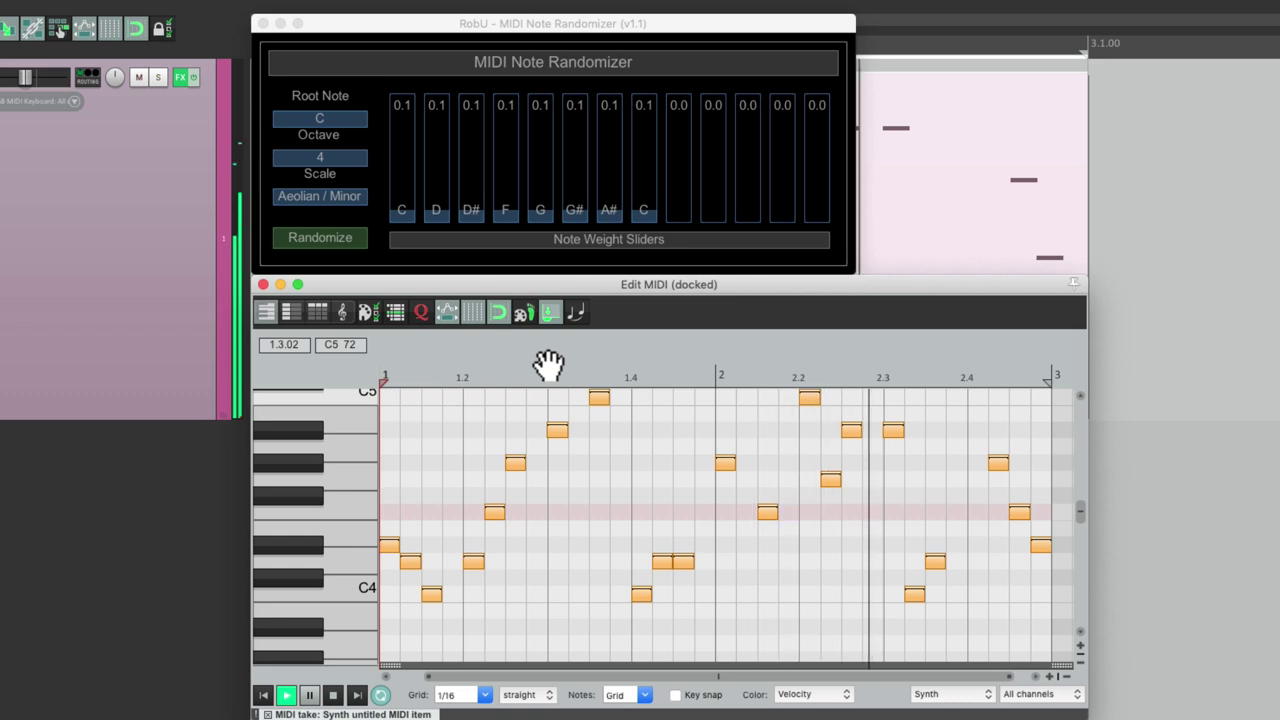
key("space")
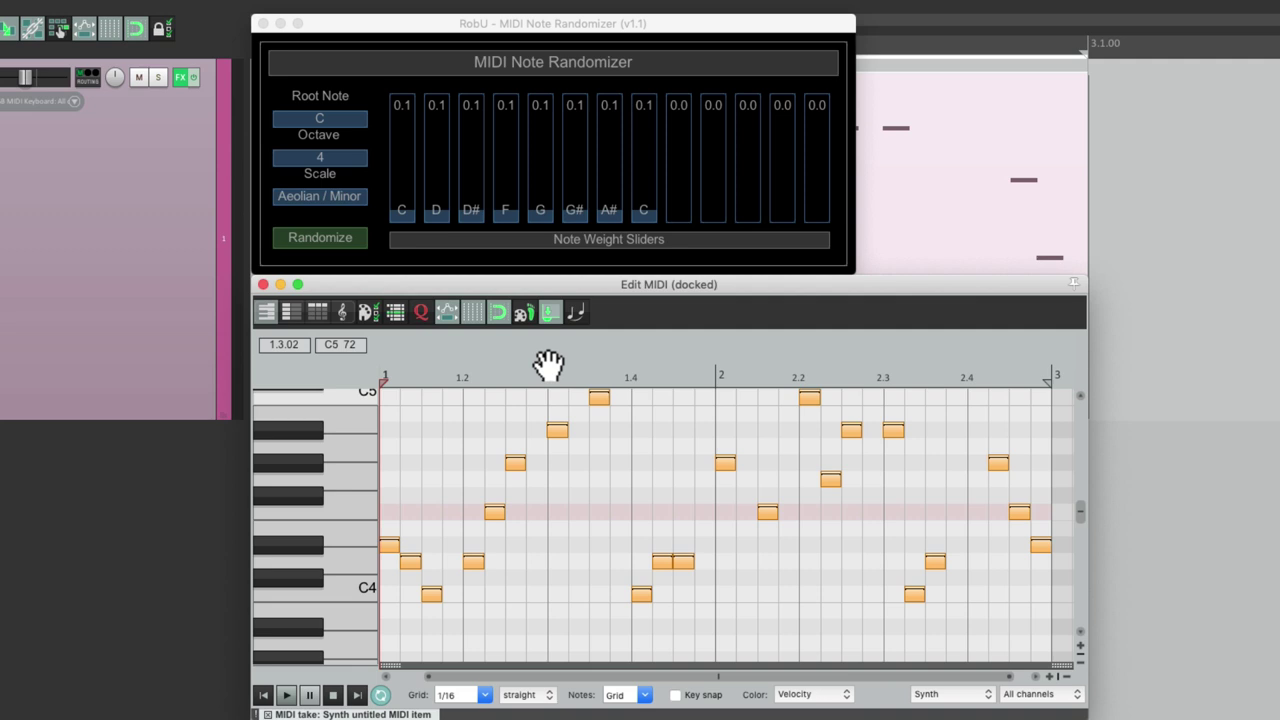
- Change the root note to E, randomize the notes into E minor, and play the pattern
left_click(354, 122)
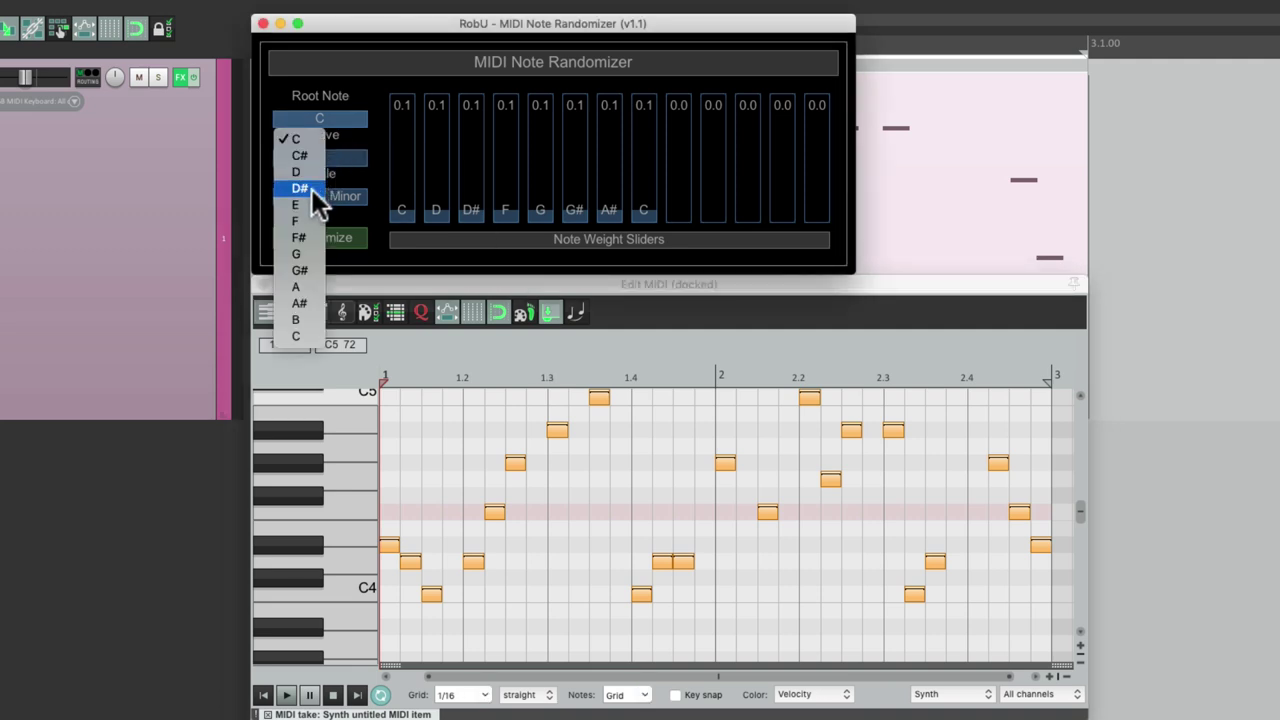
left_click(307, 201)
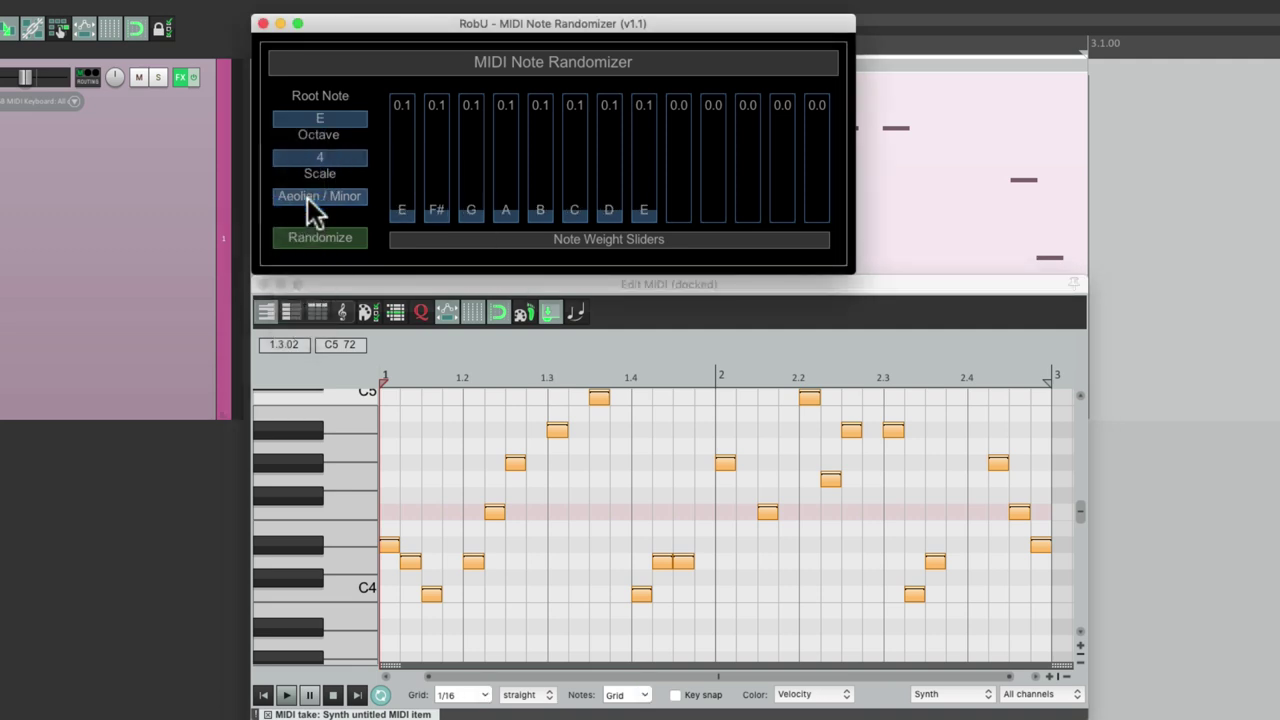
left_click(347, 239)
scroll(714, 527, "up", 1)
scroll(714, 527, "up", 2)
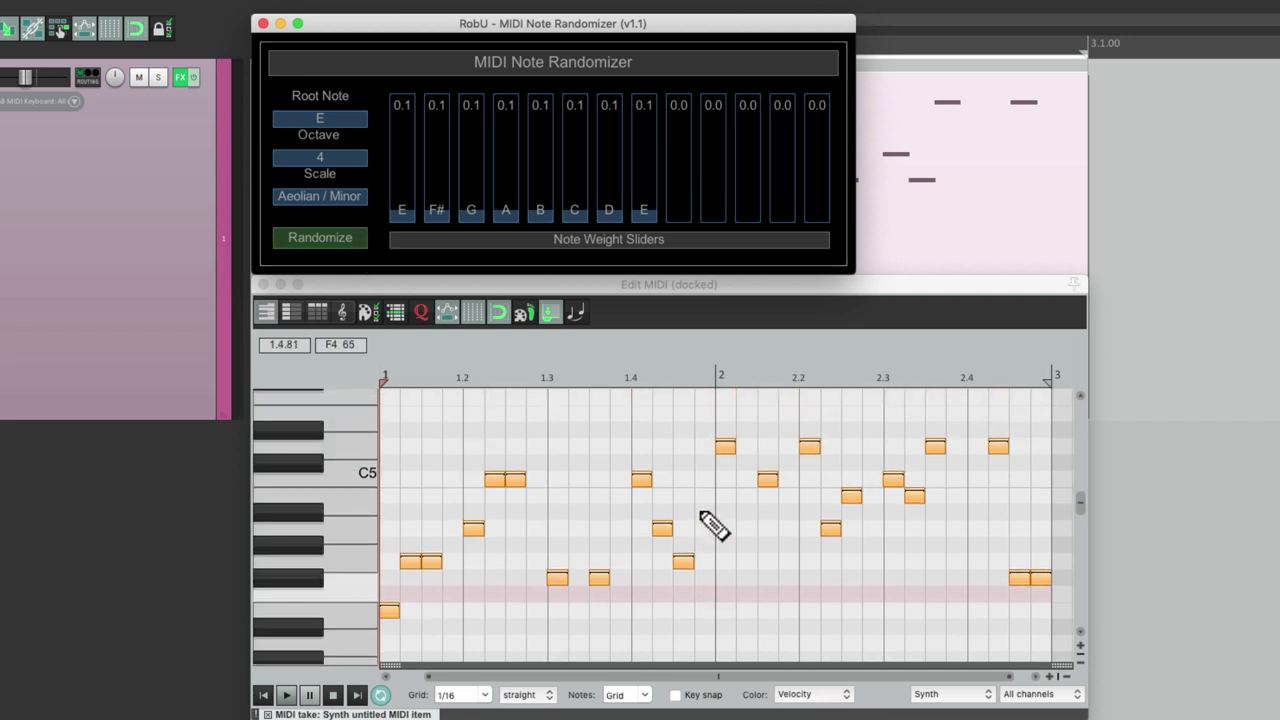
key("space")
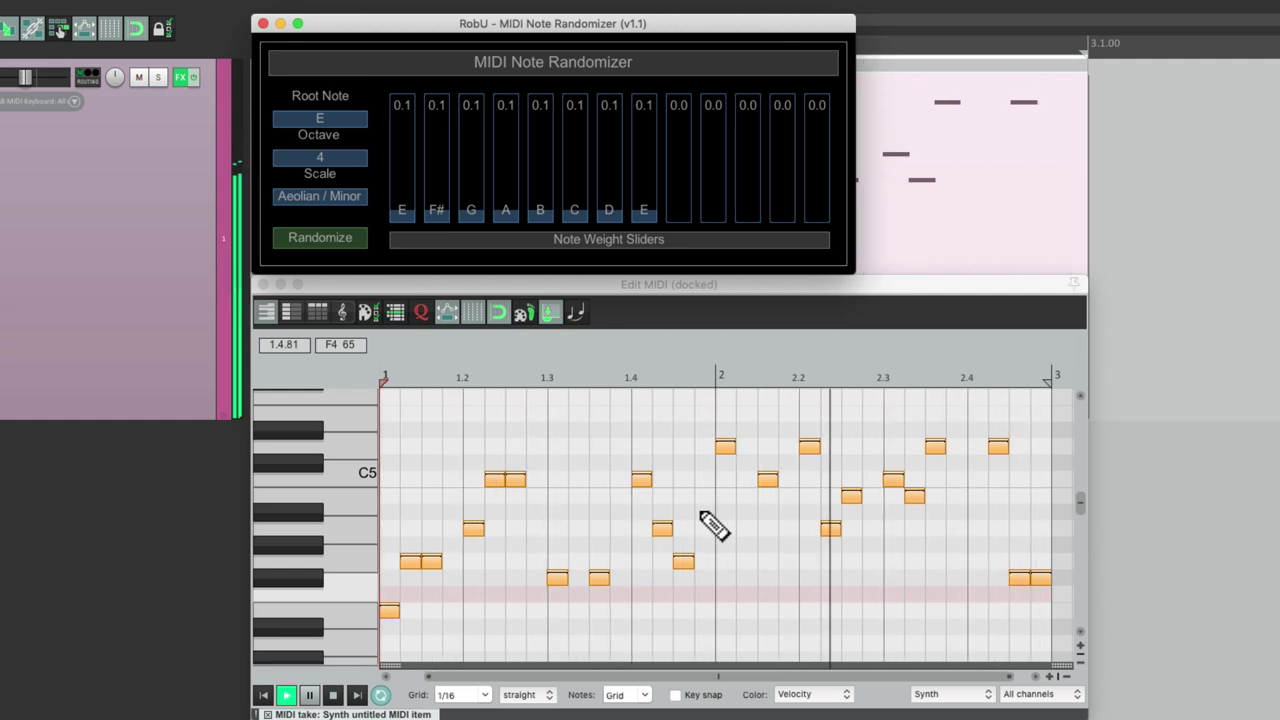
key("space")
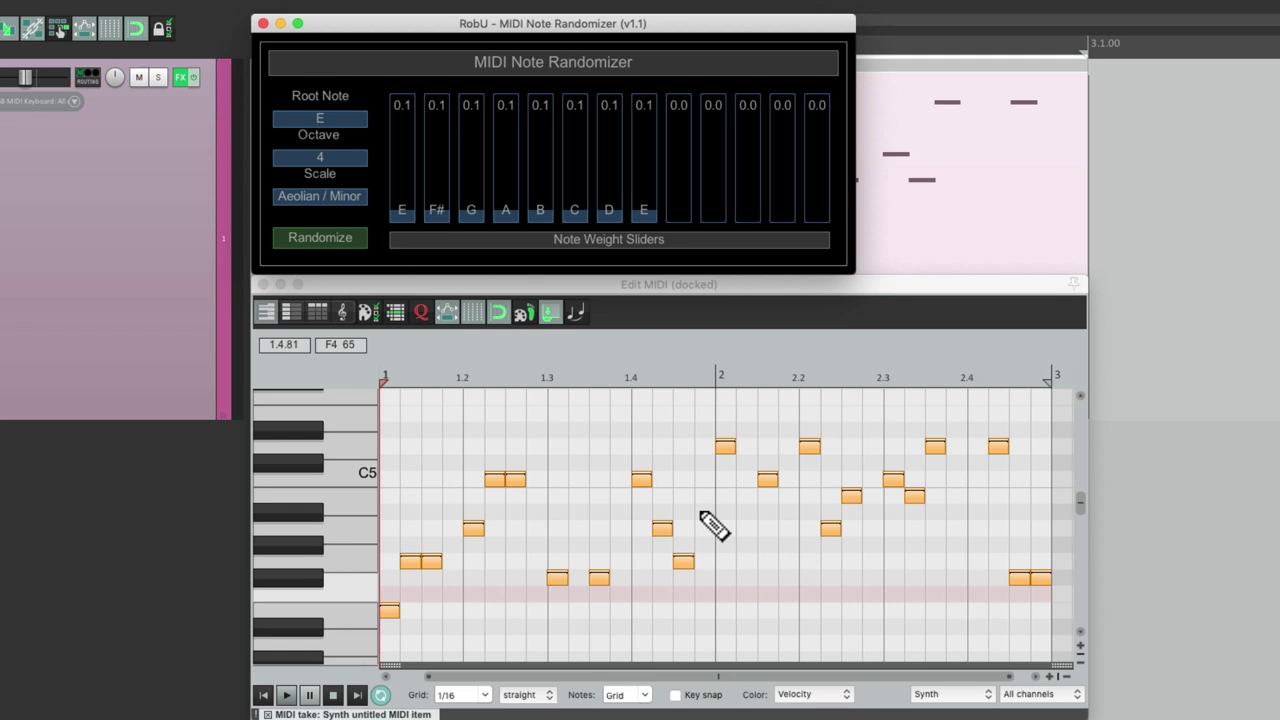
- Switch the scale to Dorian, randomize the notes in E Dorian, and audition them
left_click(342, 195)
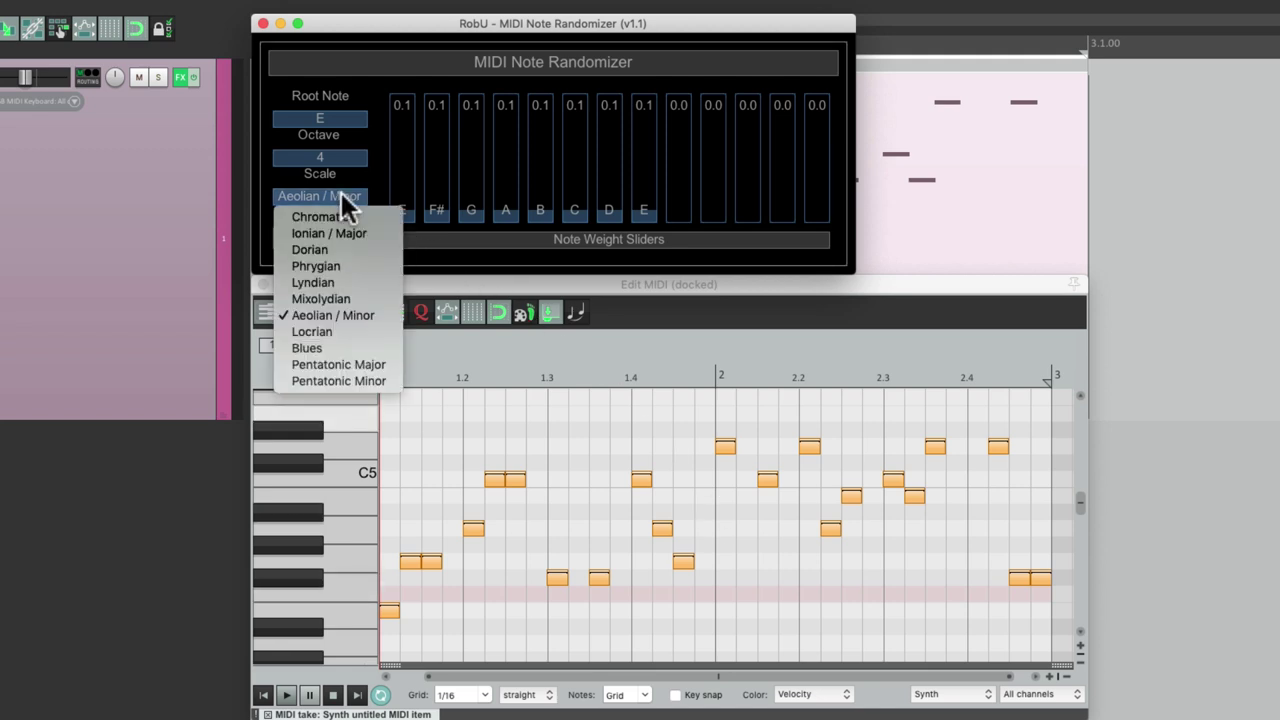
left_click(353, 244)
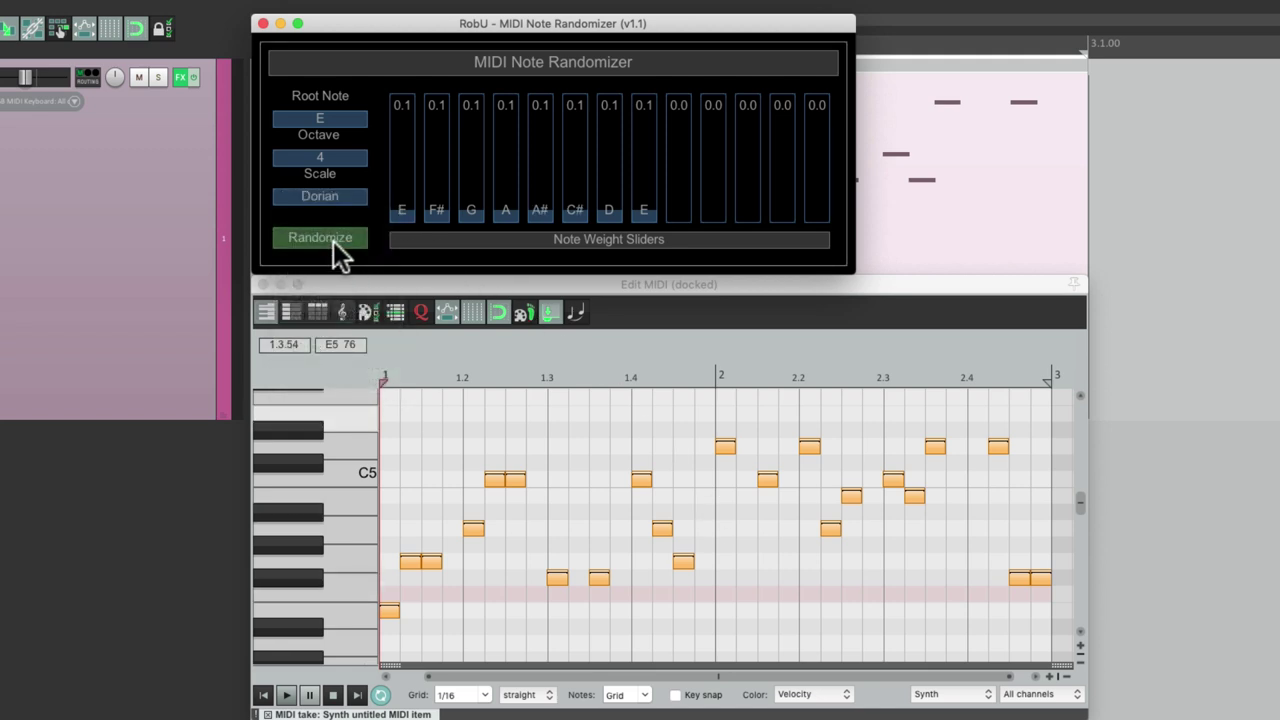
left_click(333, 241)
key("space")
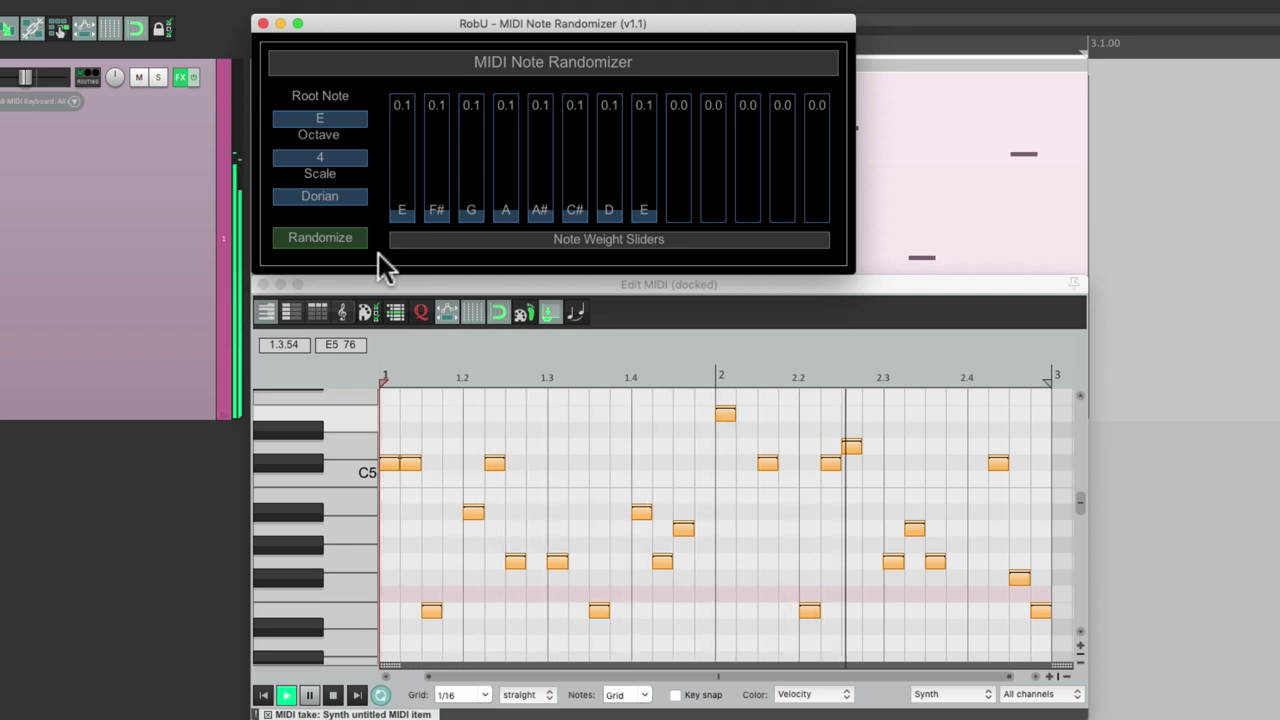
key("space")
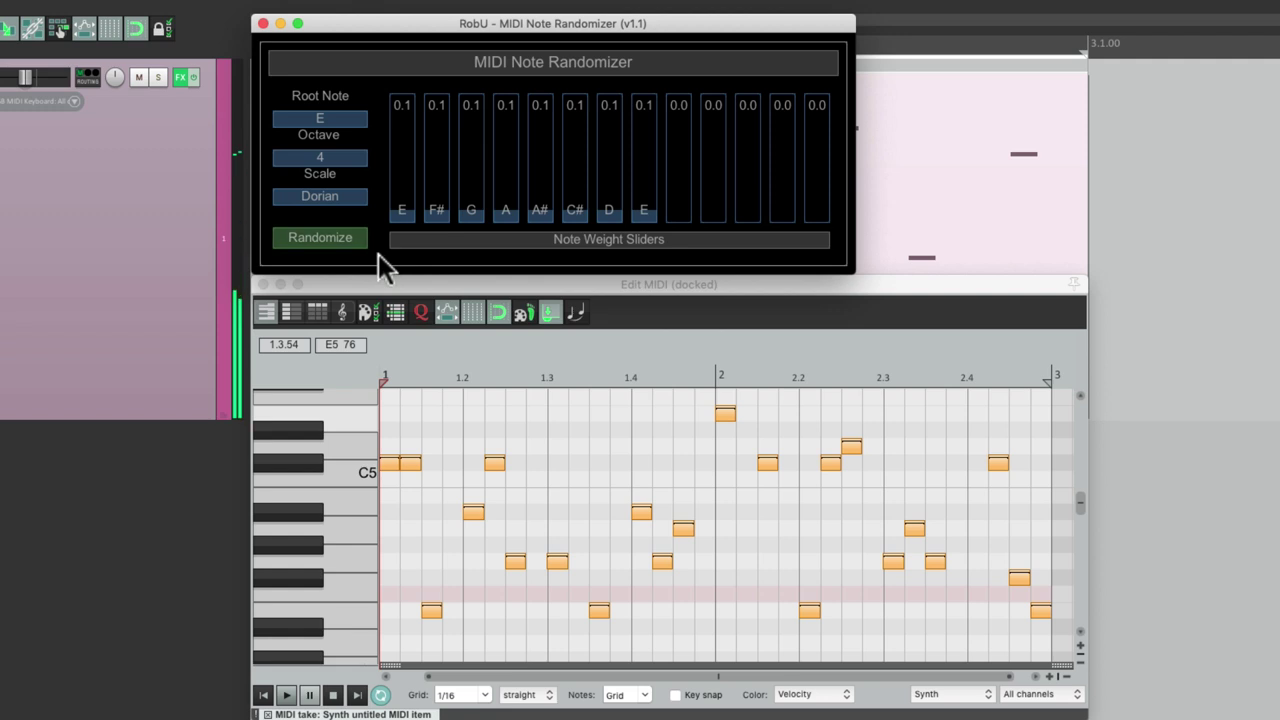
- Switch to Mixolydian, randomize the notes in E Mixolydian, and audition them
left_click(320, 197)
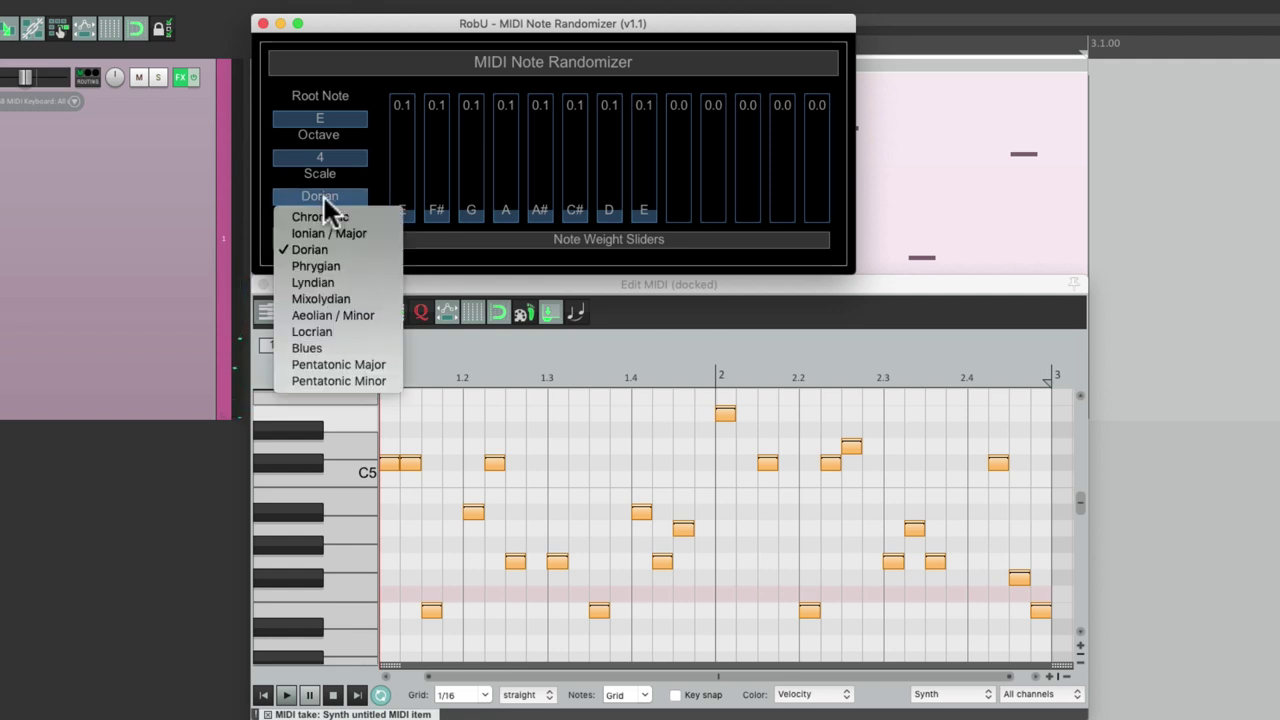
left_click(362, 294)
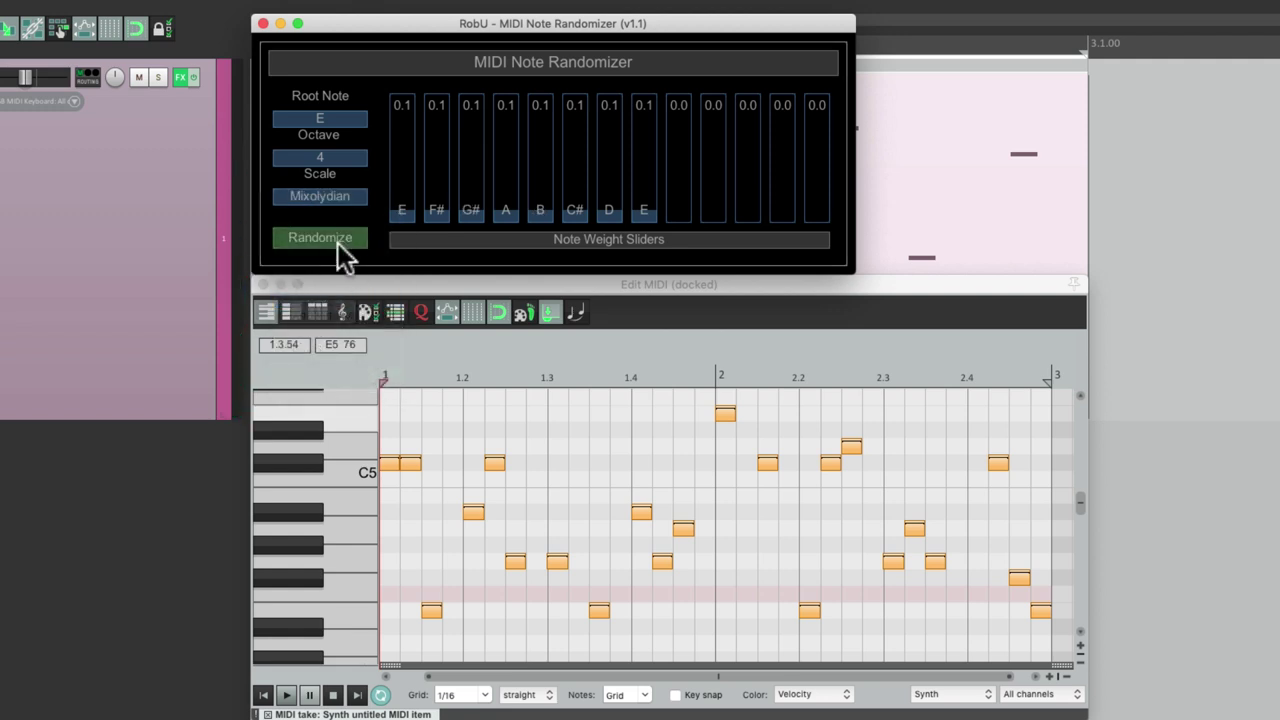
left_click(335, 240)
key("space")
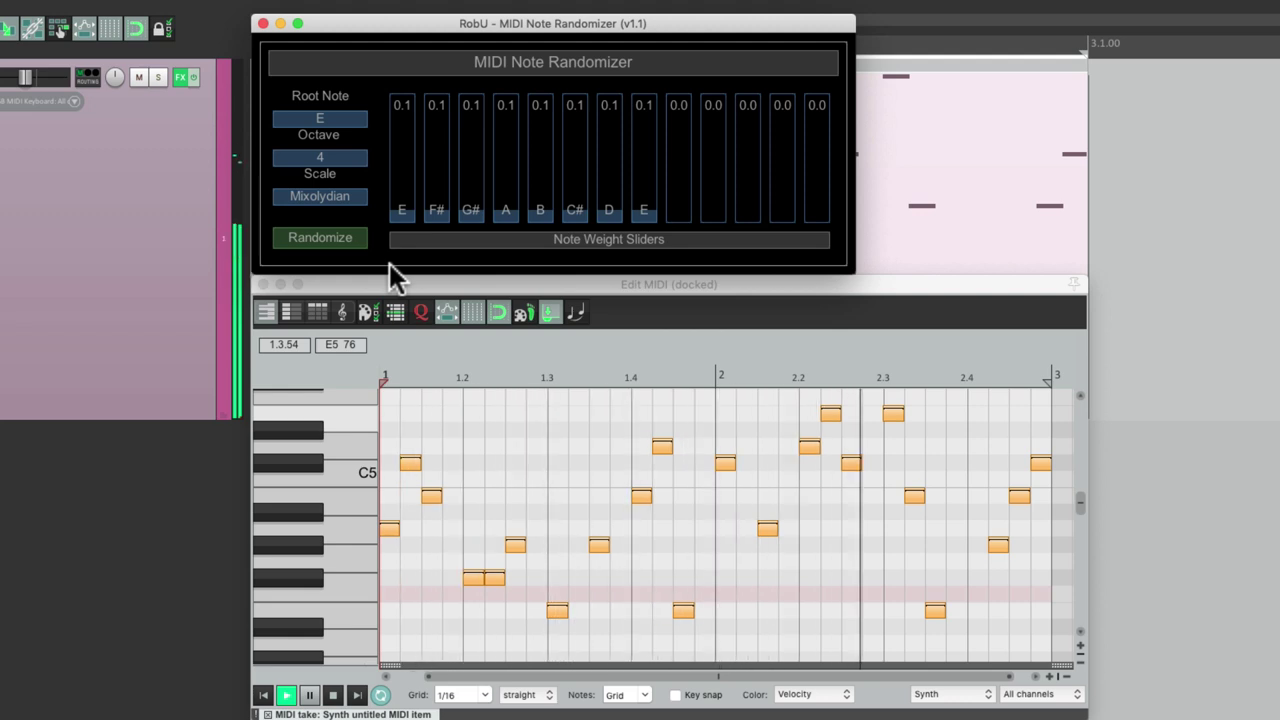
key("space")
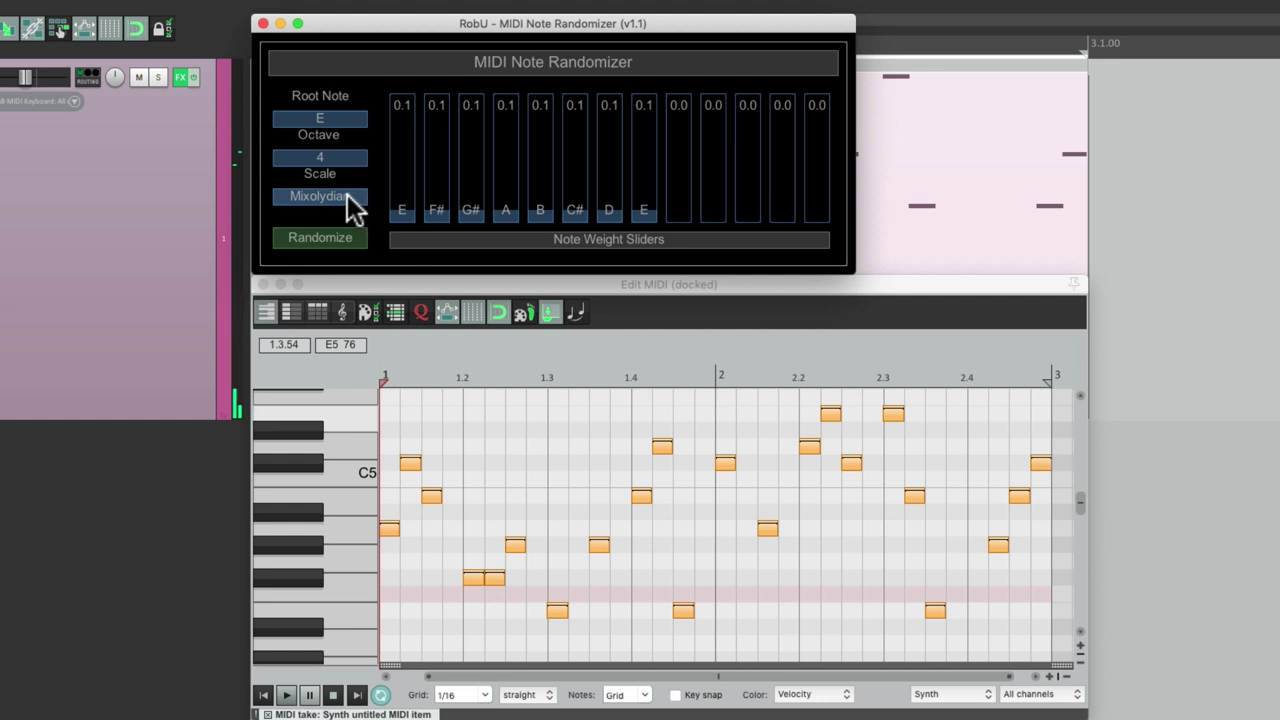
- Switch to Pentatonic Major, randomize the notes in E Pentatonic Major, and audition them
left_click(350, 199)
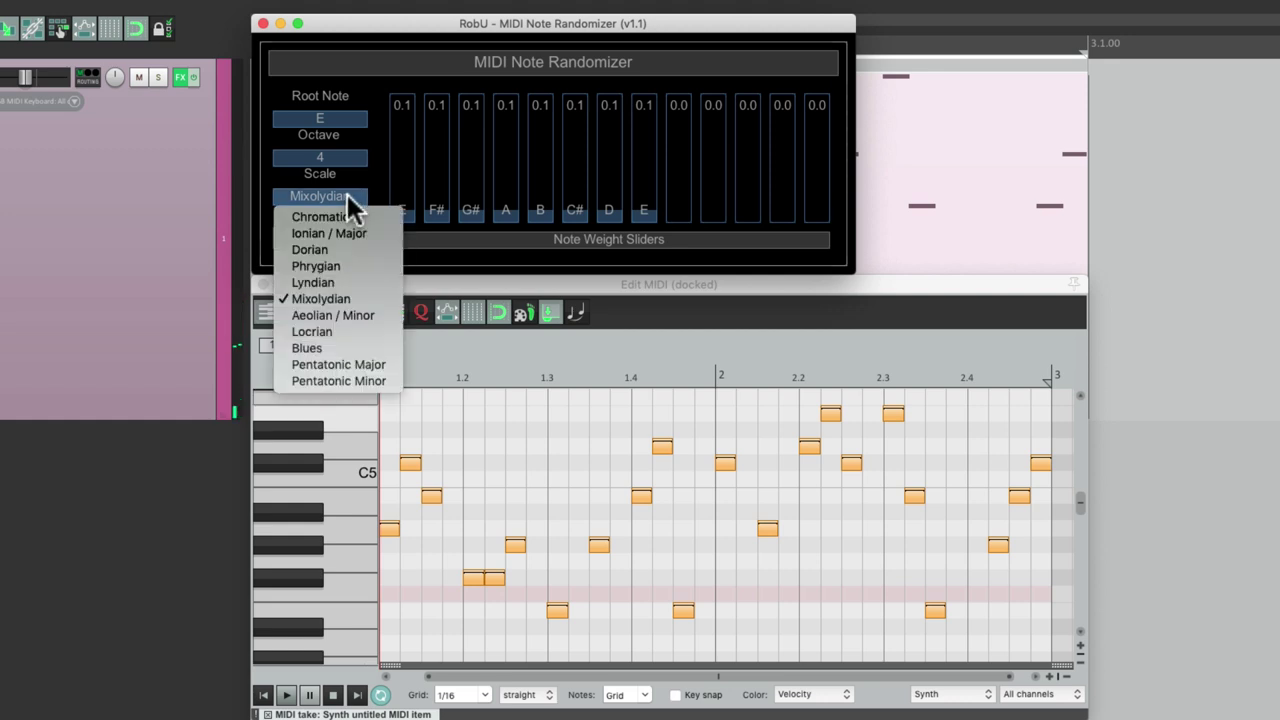
left_click(377, 363)
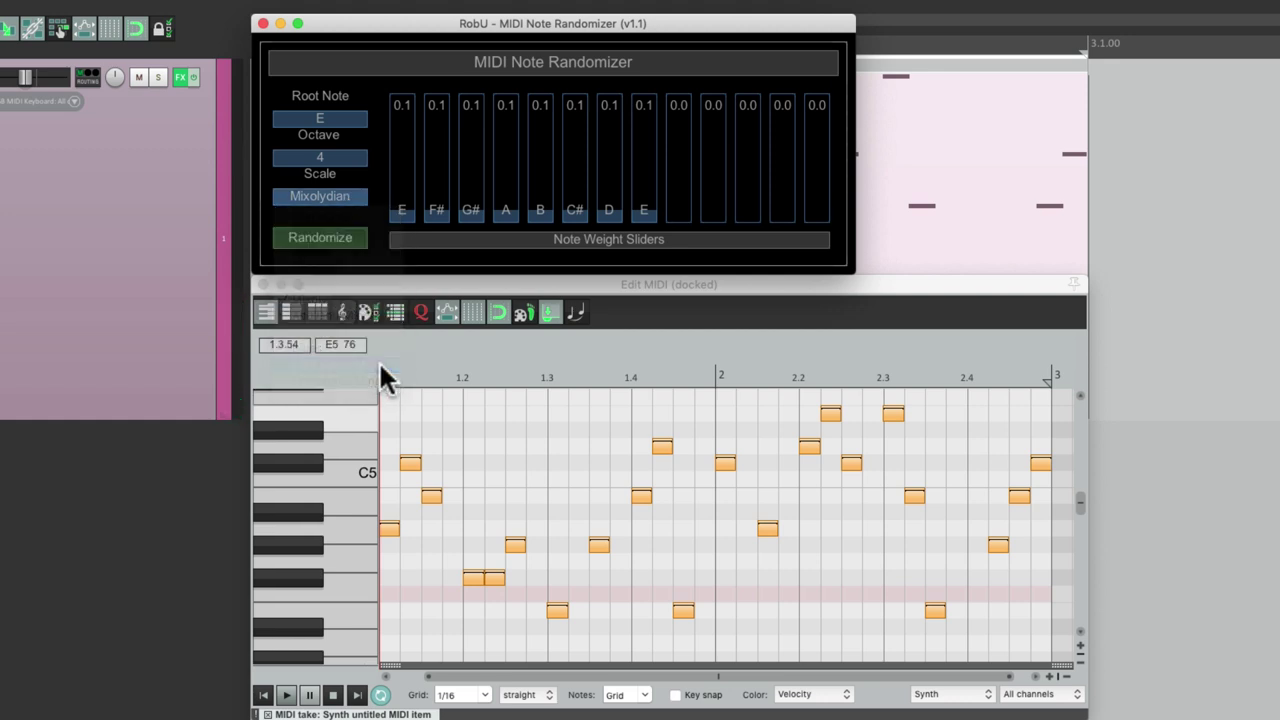
left_click(337, 240)
key("space")
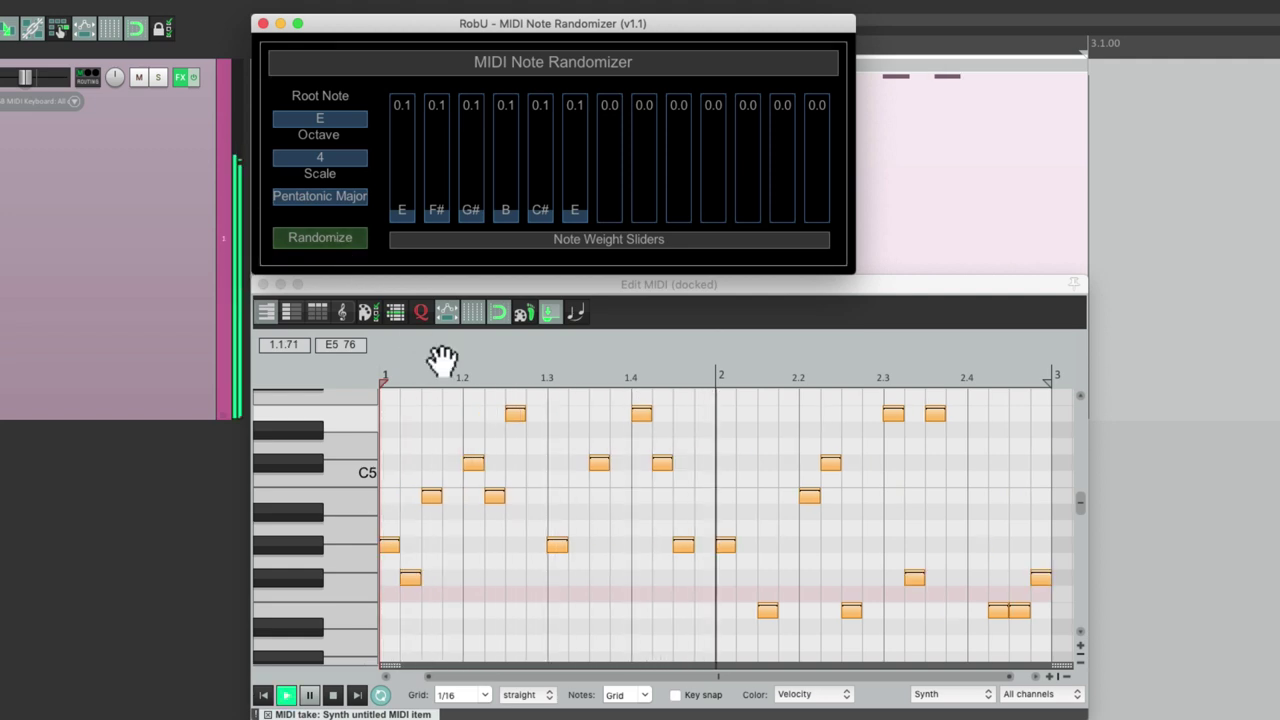
key("space")
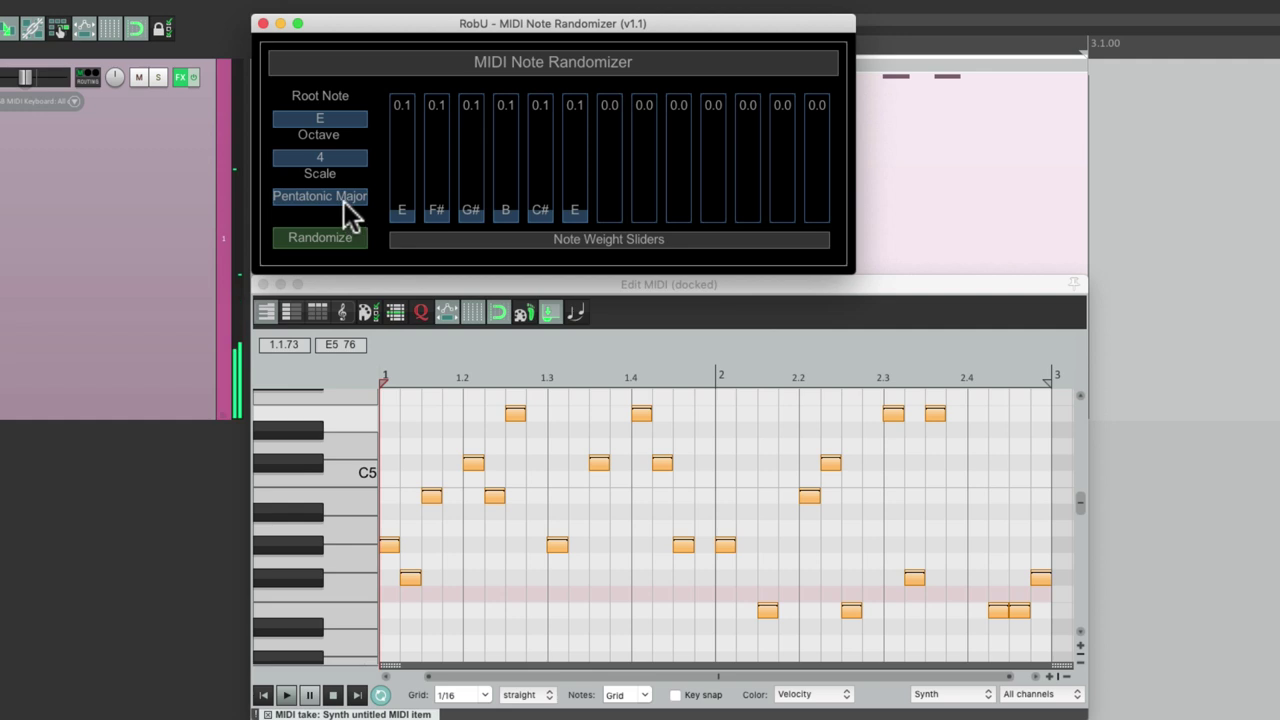
- Set the scale to Pentatonic Minor, regenerate the notes, and play the result
left_click(343, 198)
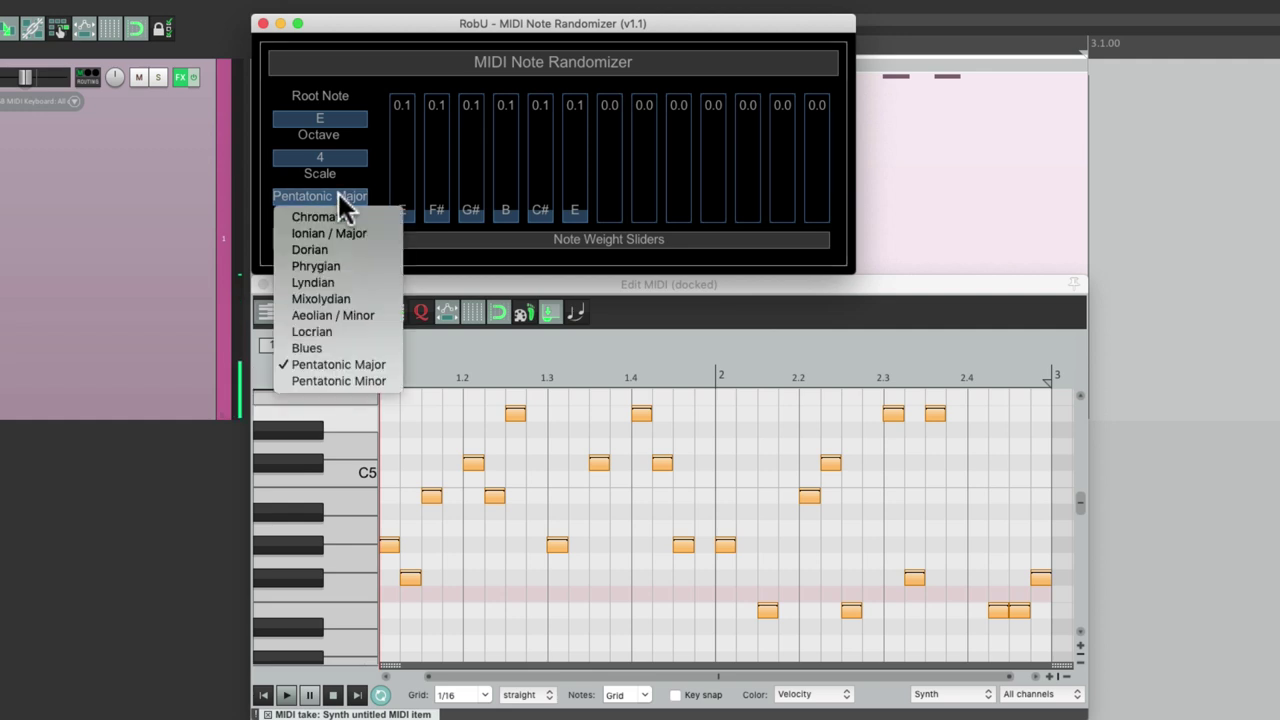
left_click(384, 378)
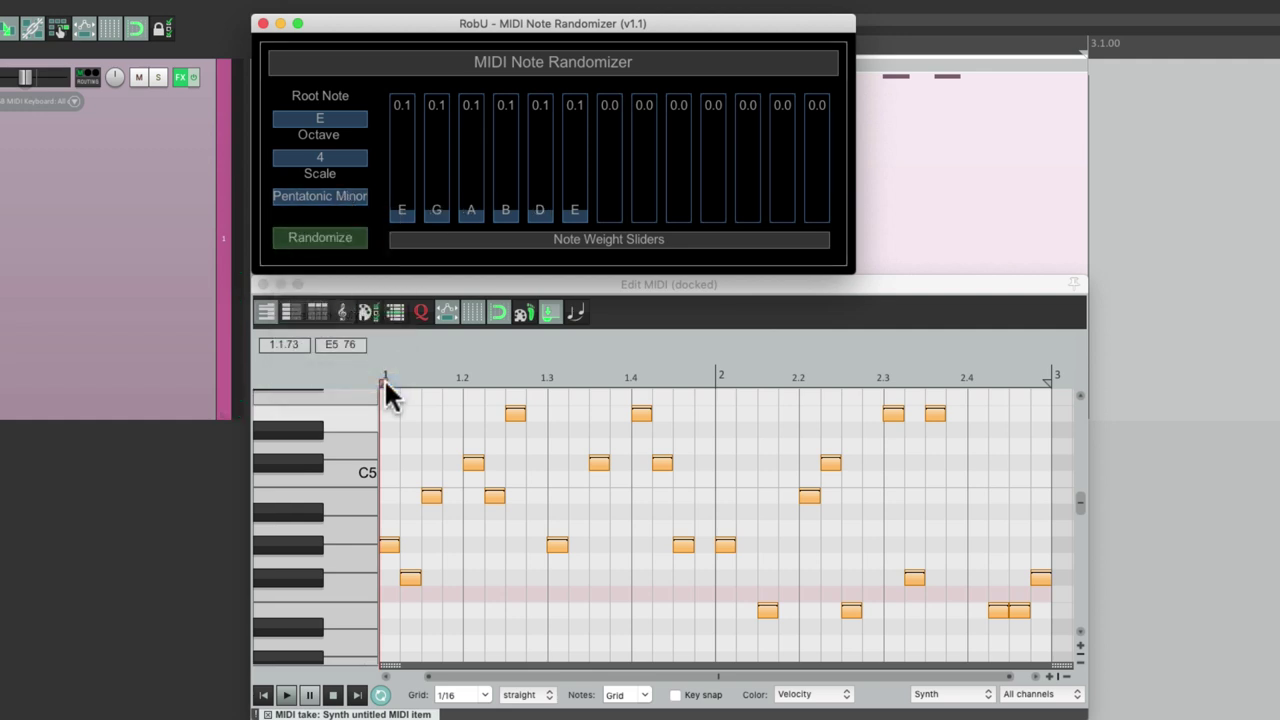
left_click(326, 243)
key("space")
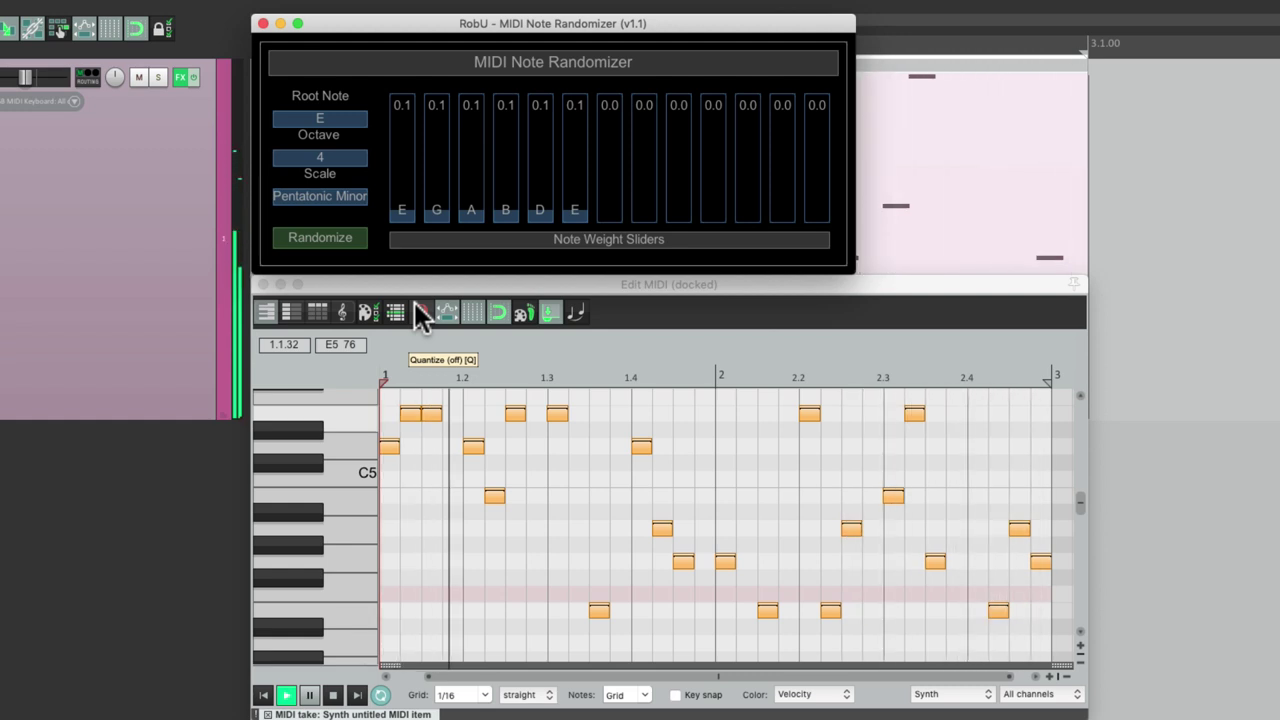
key("space")
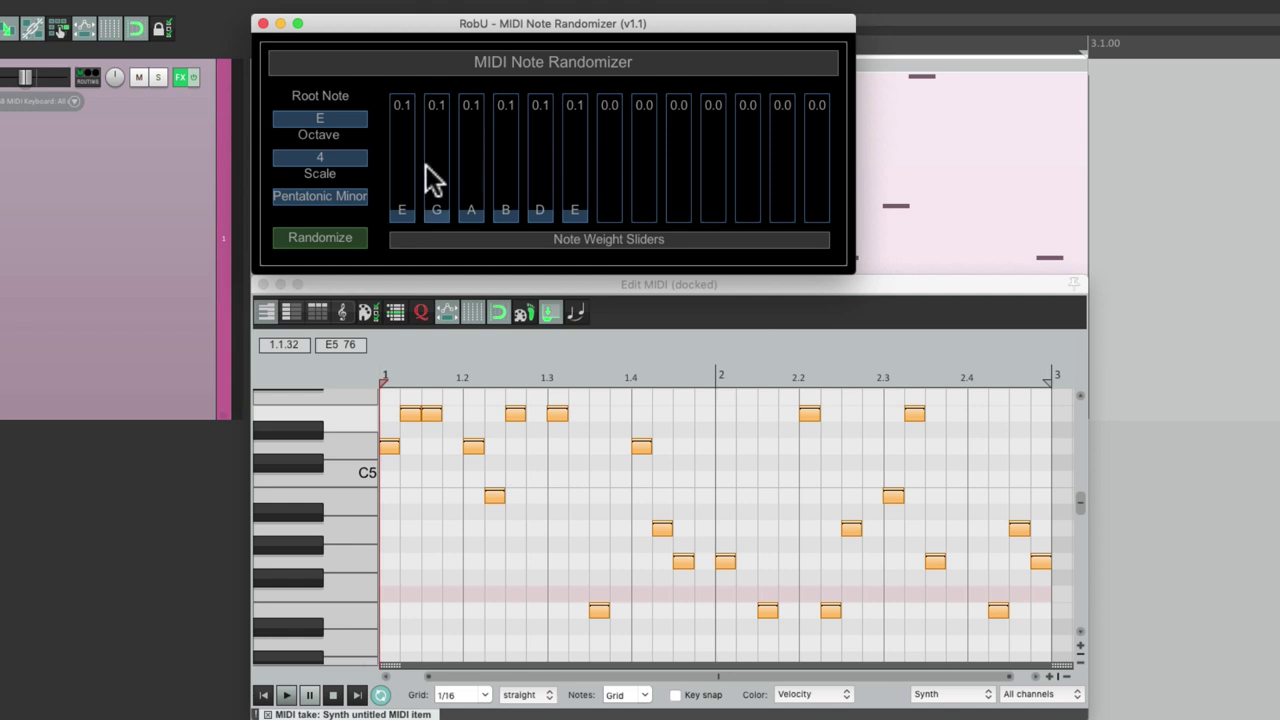
- Return the scale to Aeolian / Minor, regenerate the notes in E minor, and audition them
left_click(356, 198)
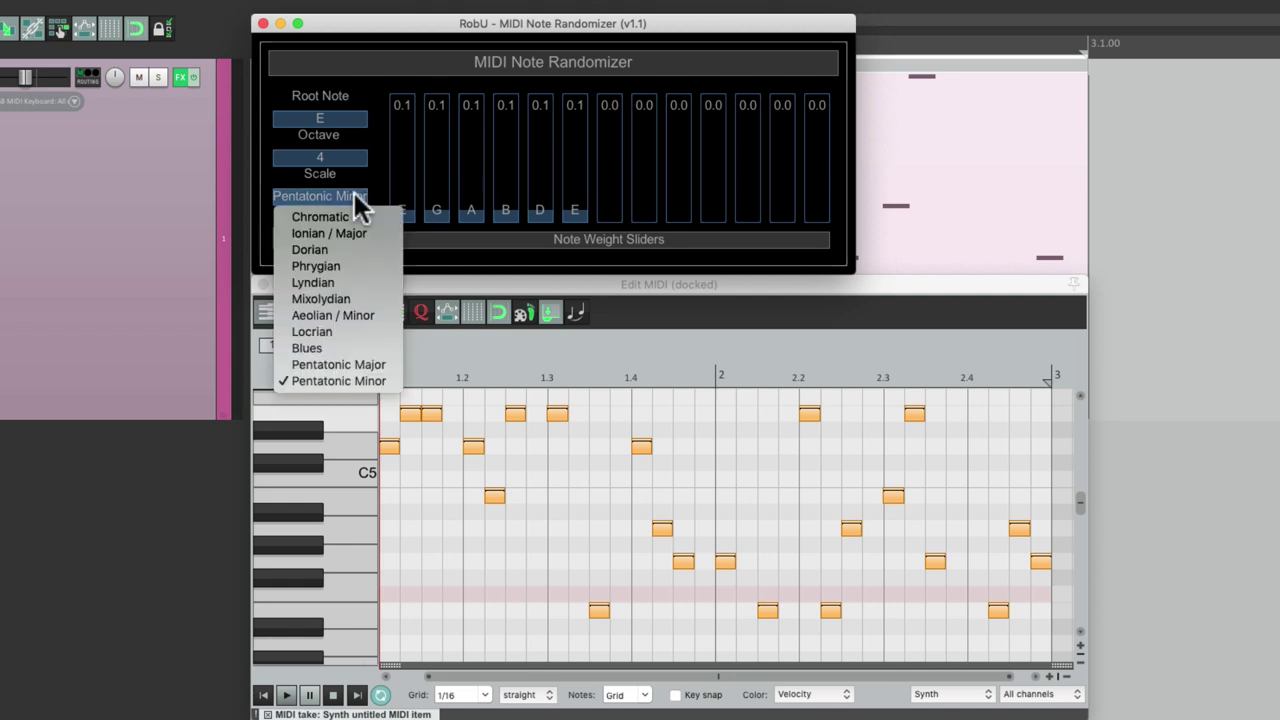
left_click(380, 313)
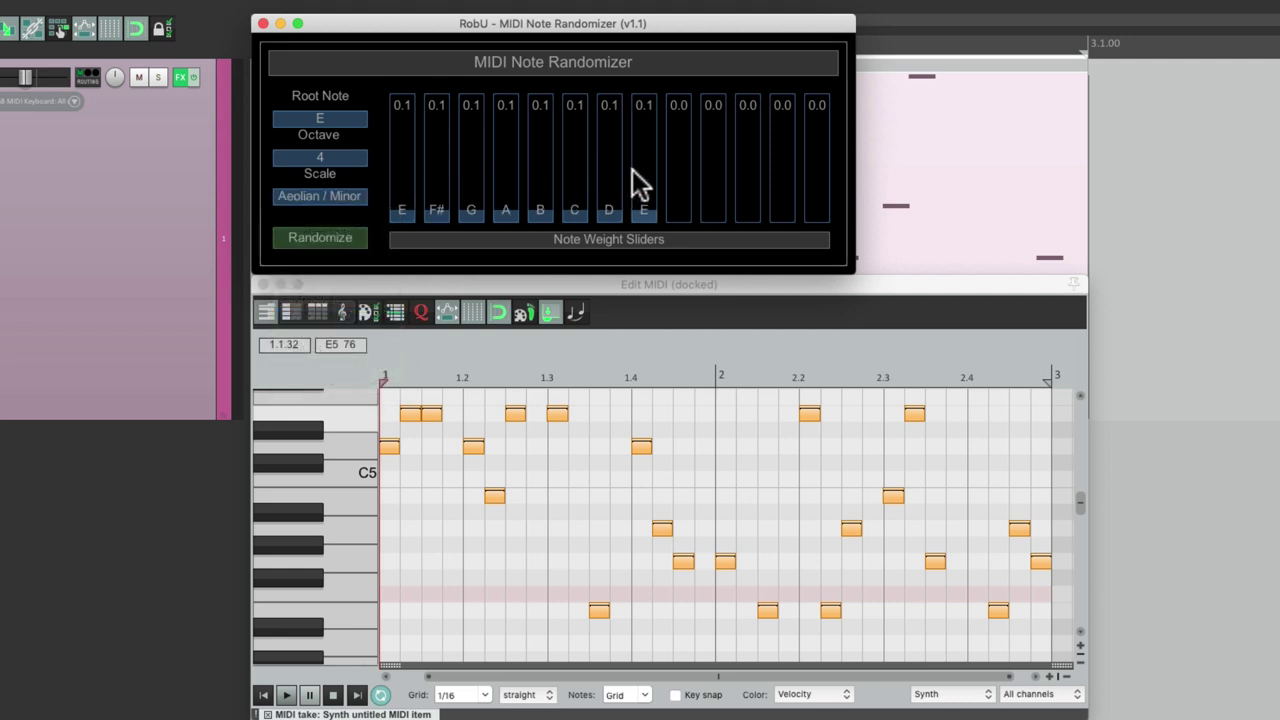
left_click(356, 240)
key("space")
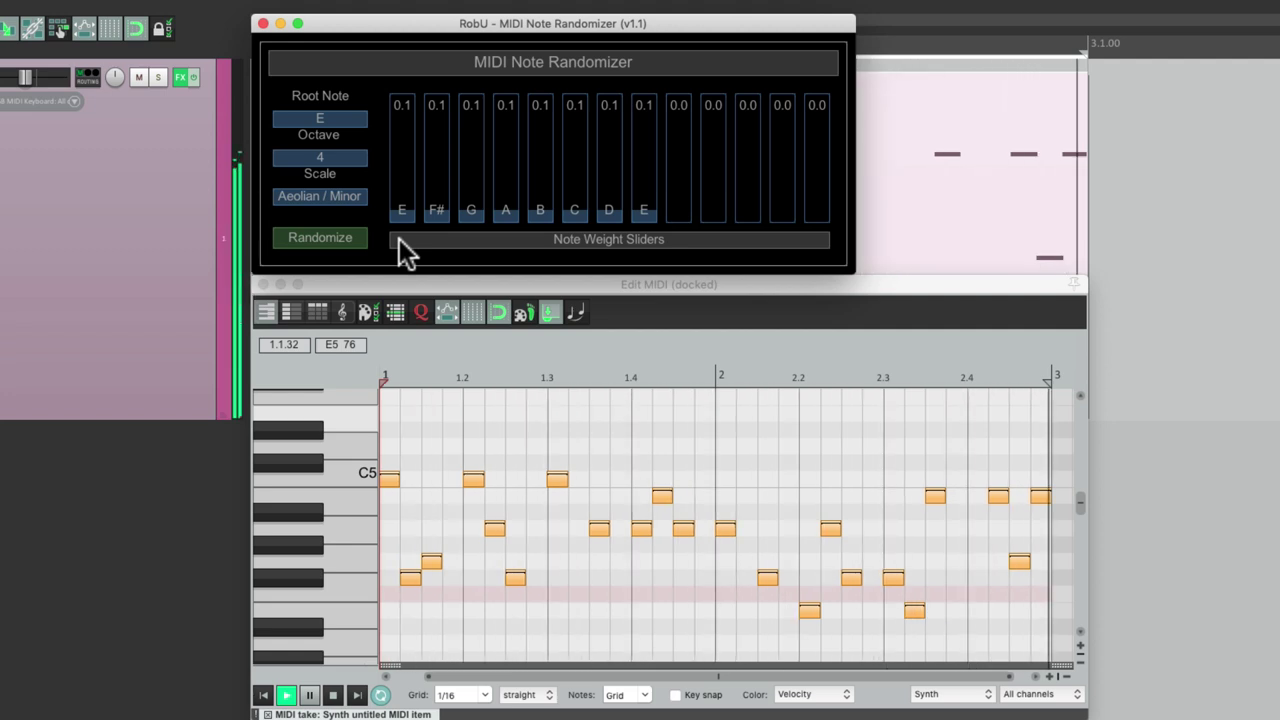
key("space")
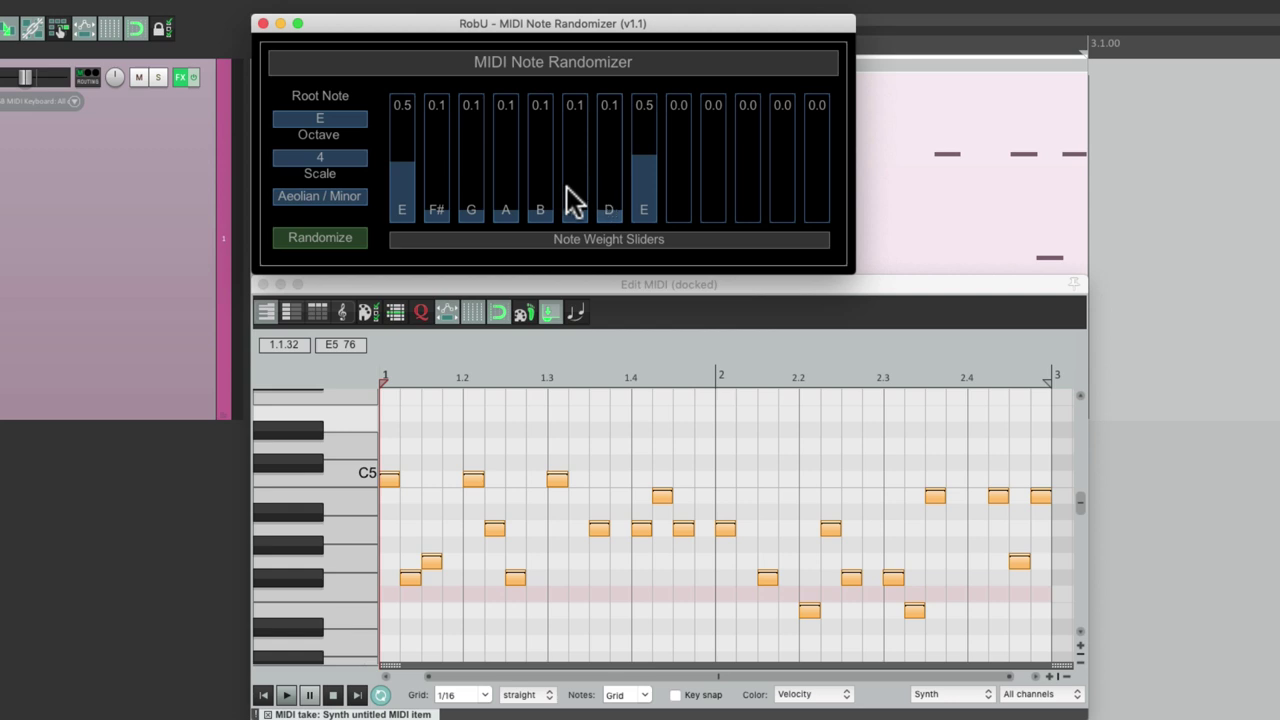
- Regenerate with the E weights, raise B and C weights to 0.5, and regenerate again
left_click(331, 238)
key("space")
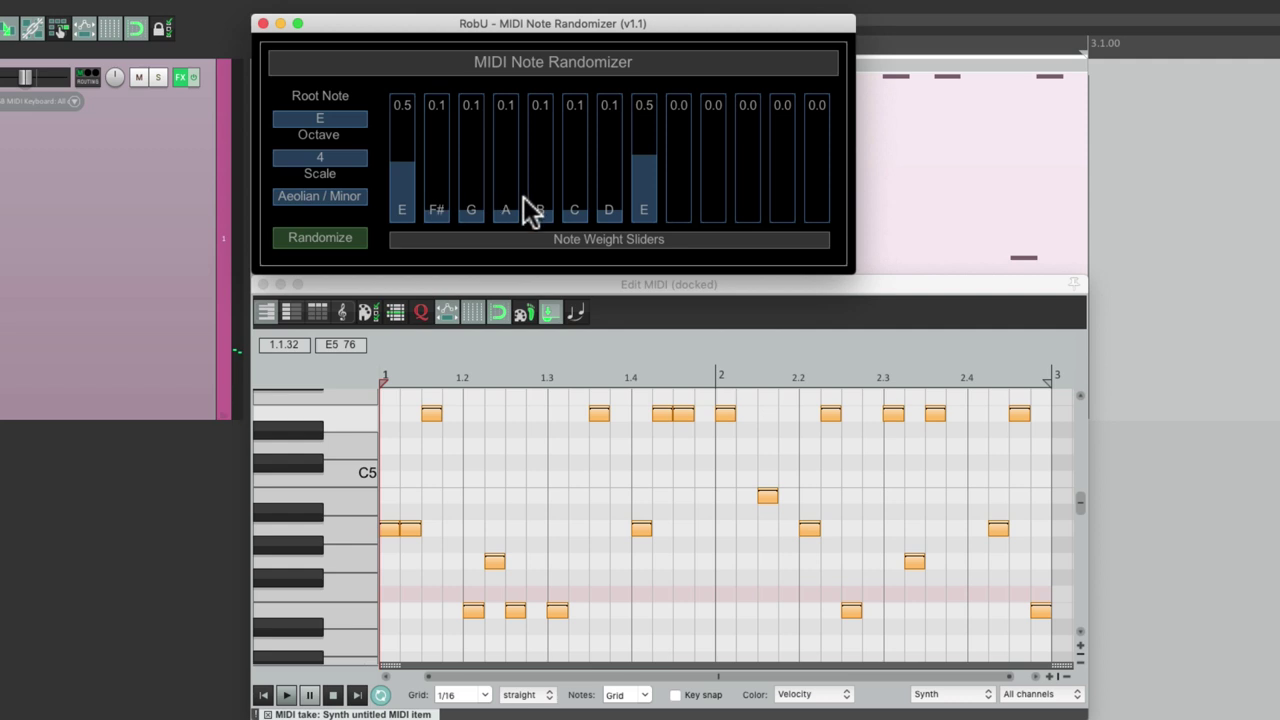
left_click_drag(538, 210, 538, 169)
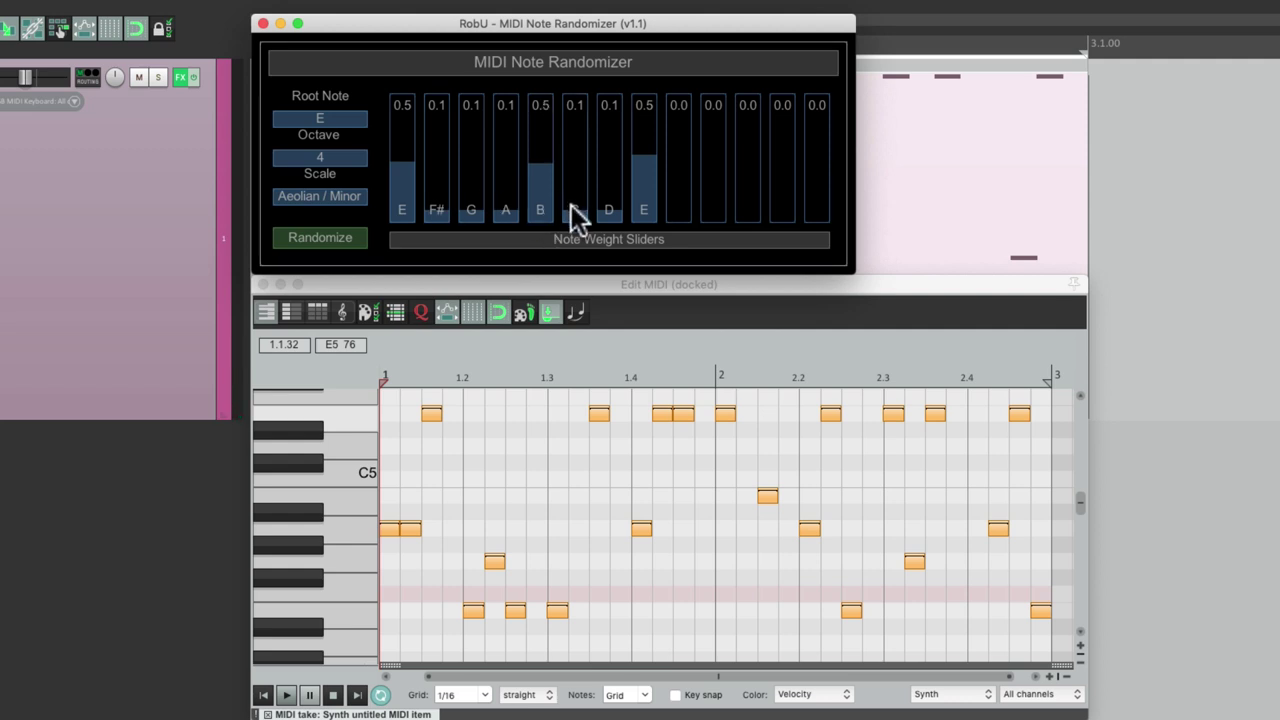
left_click_drag(580, 214, 581, 161)
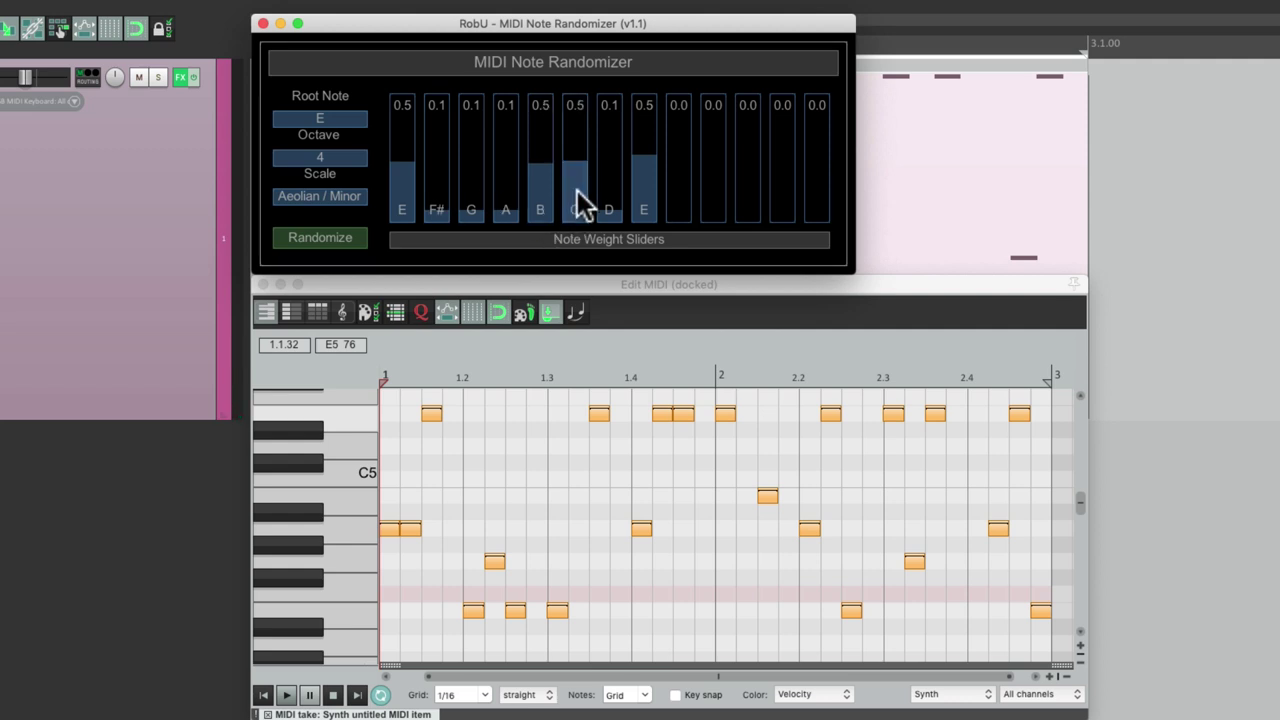
left_click(336, 233)
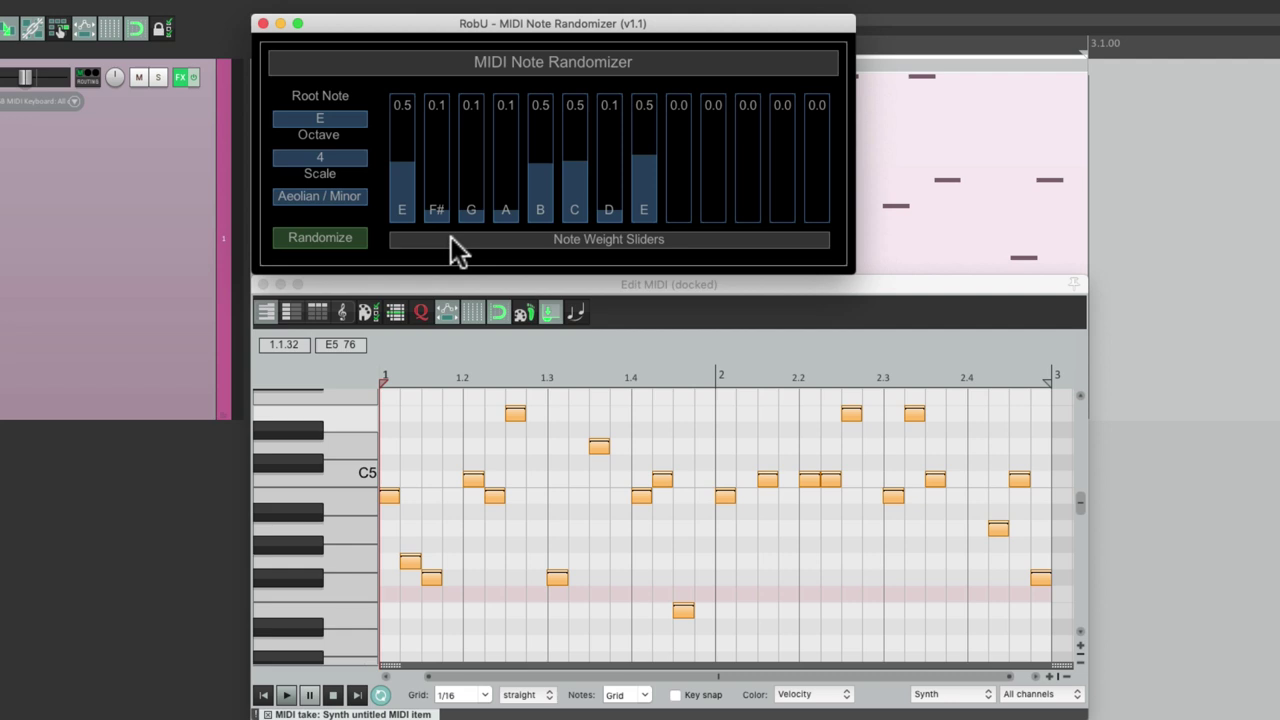
left_click_drag(528, 209, 508, 179)
- Draw five extra notes above or below existing ones to form chord pairs, including two D5 notes
left_click(391, 447)
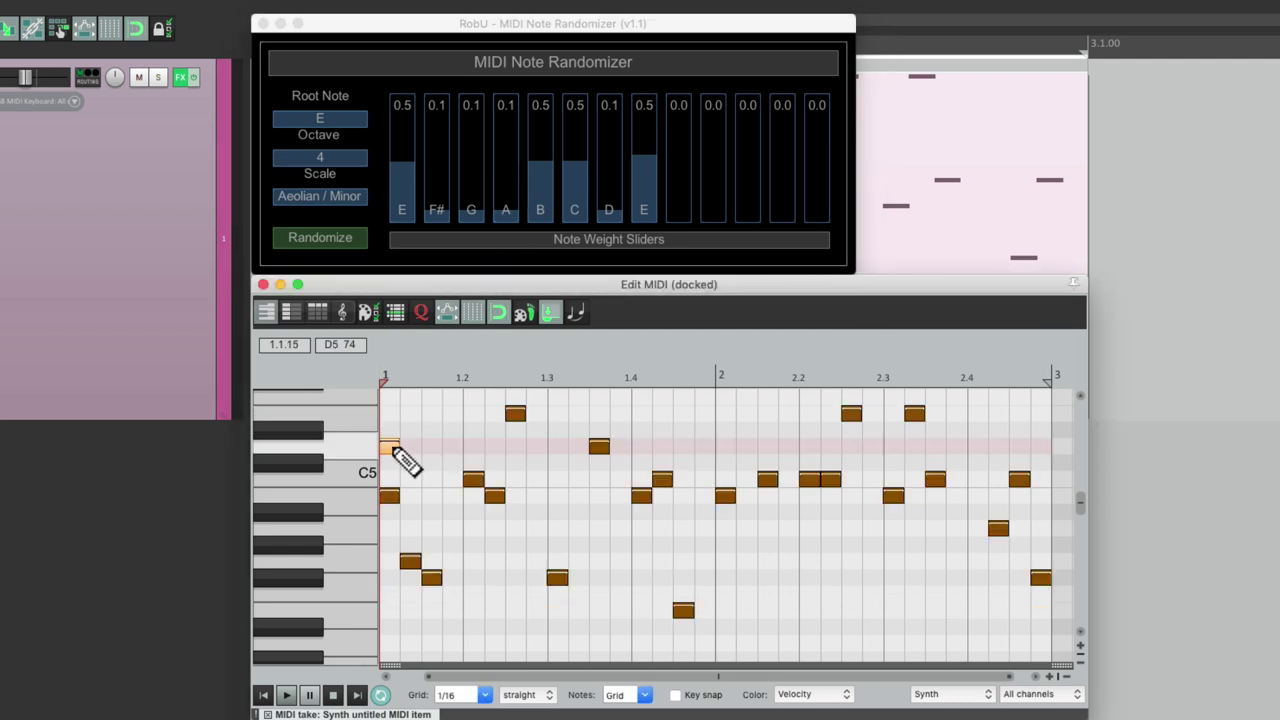
left_click(514, 447)
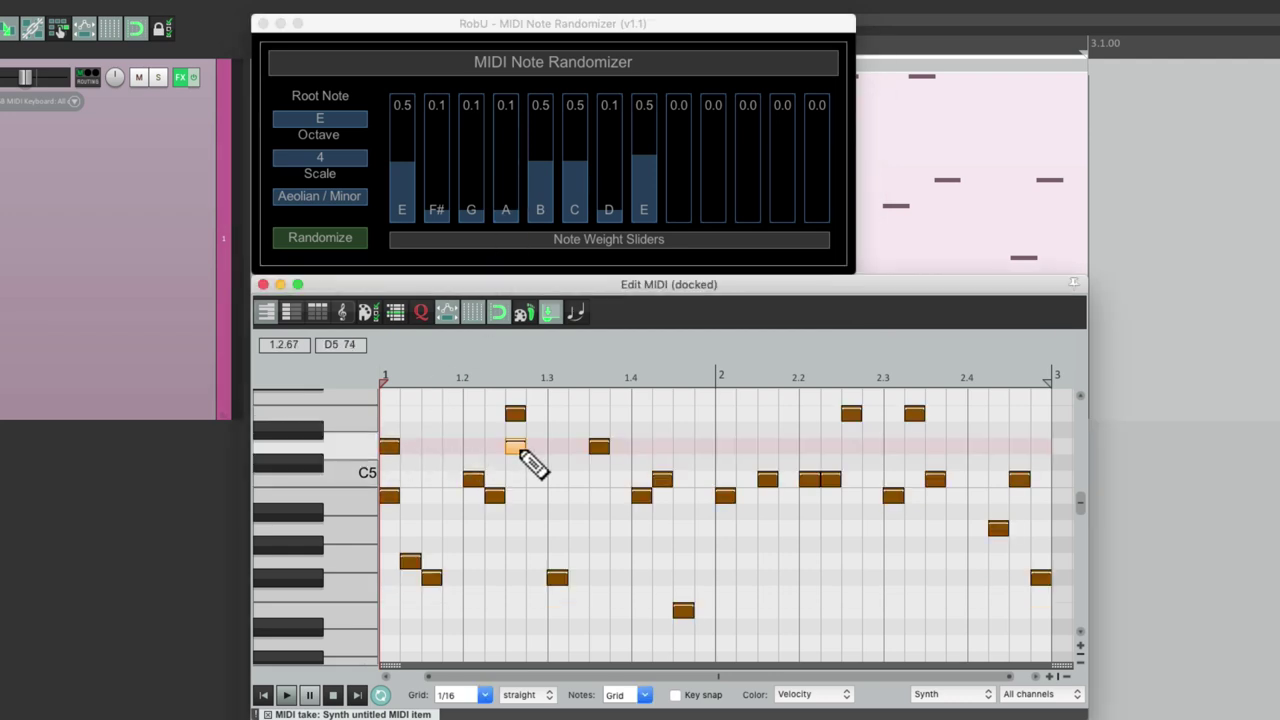
left_click(641, 546)
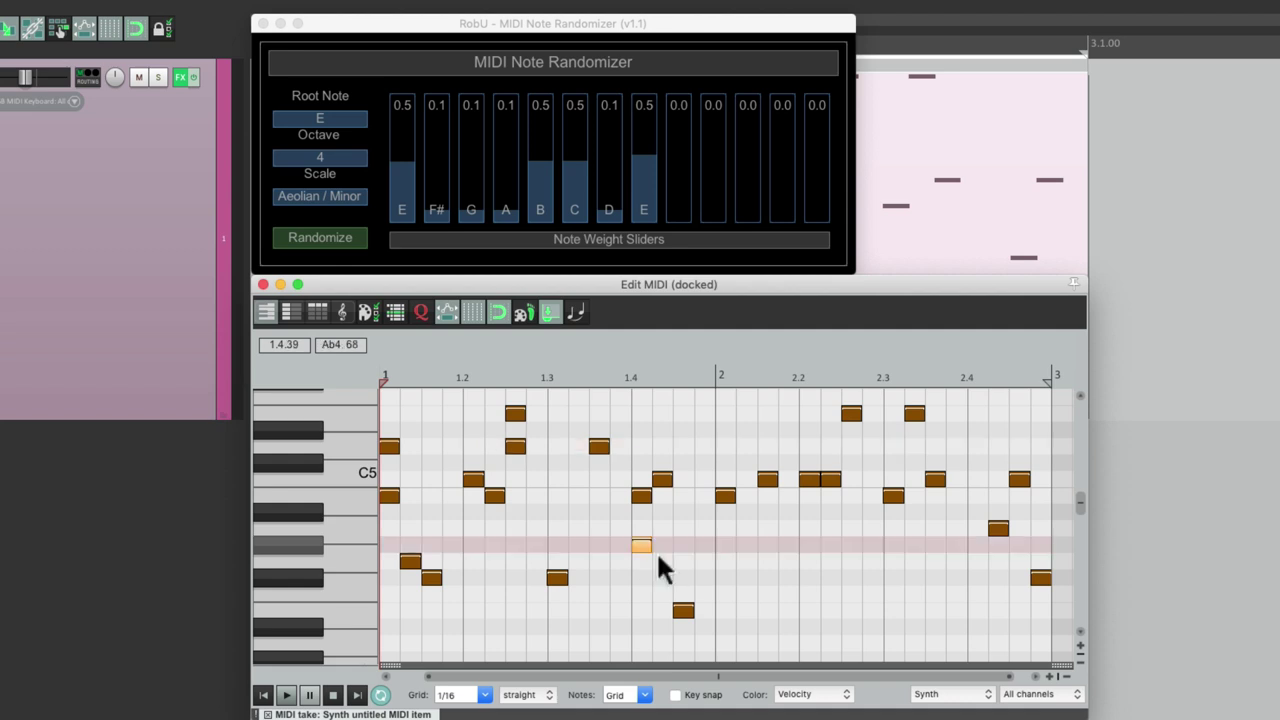
left_click(809, 546)
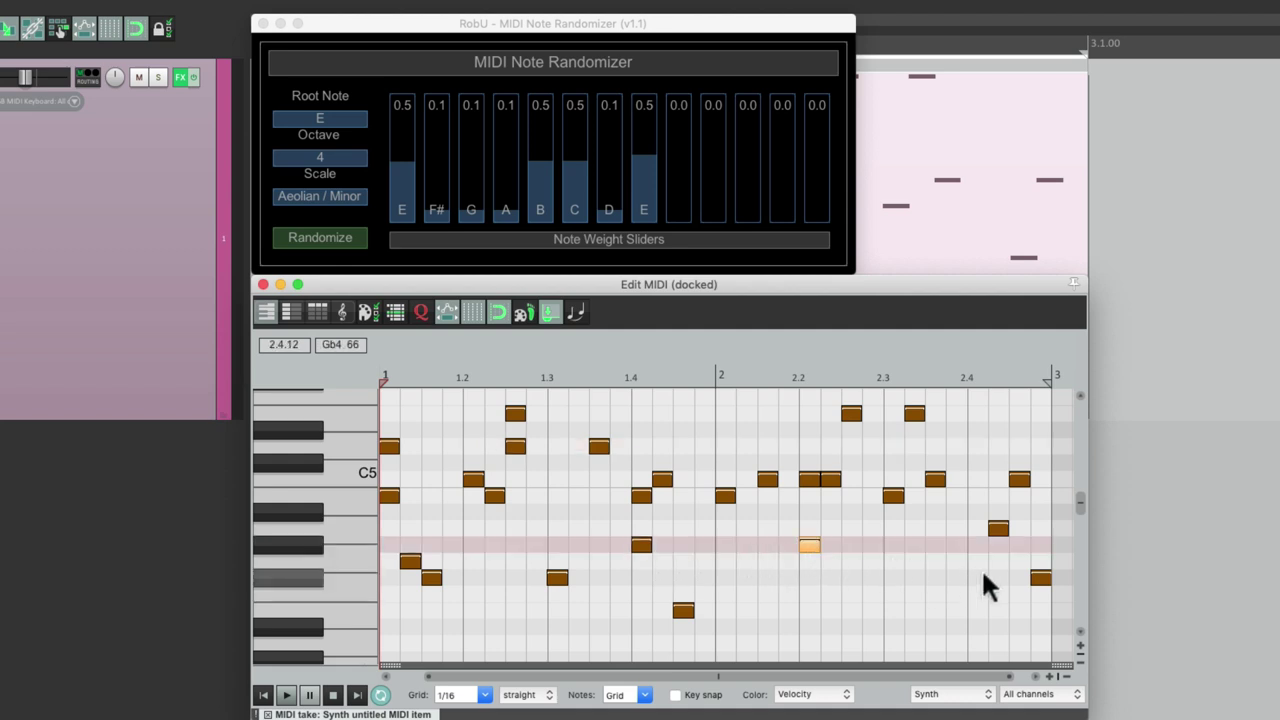
left_click(997, 562)
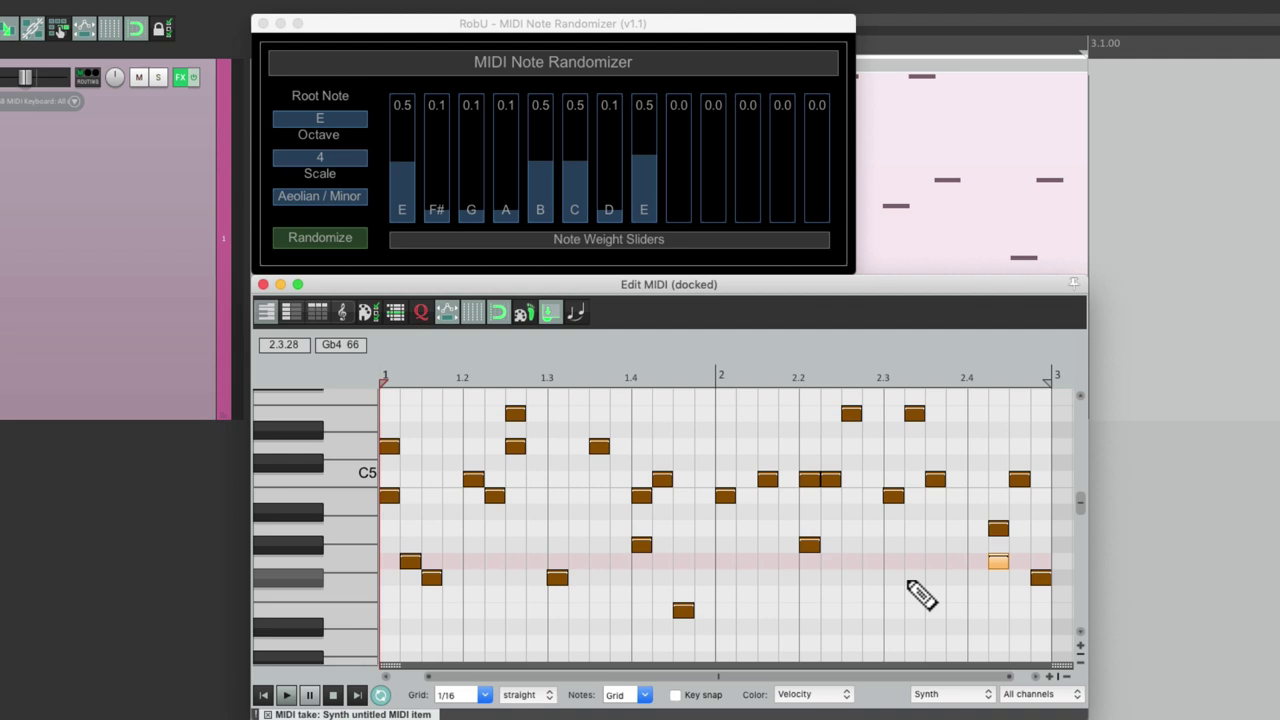
- Select all notes, re-randomize the whole item keeping the chords, and play it back
key("super+a")
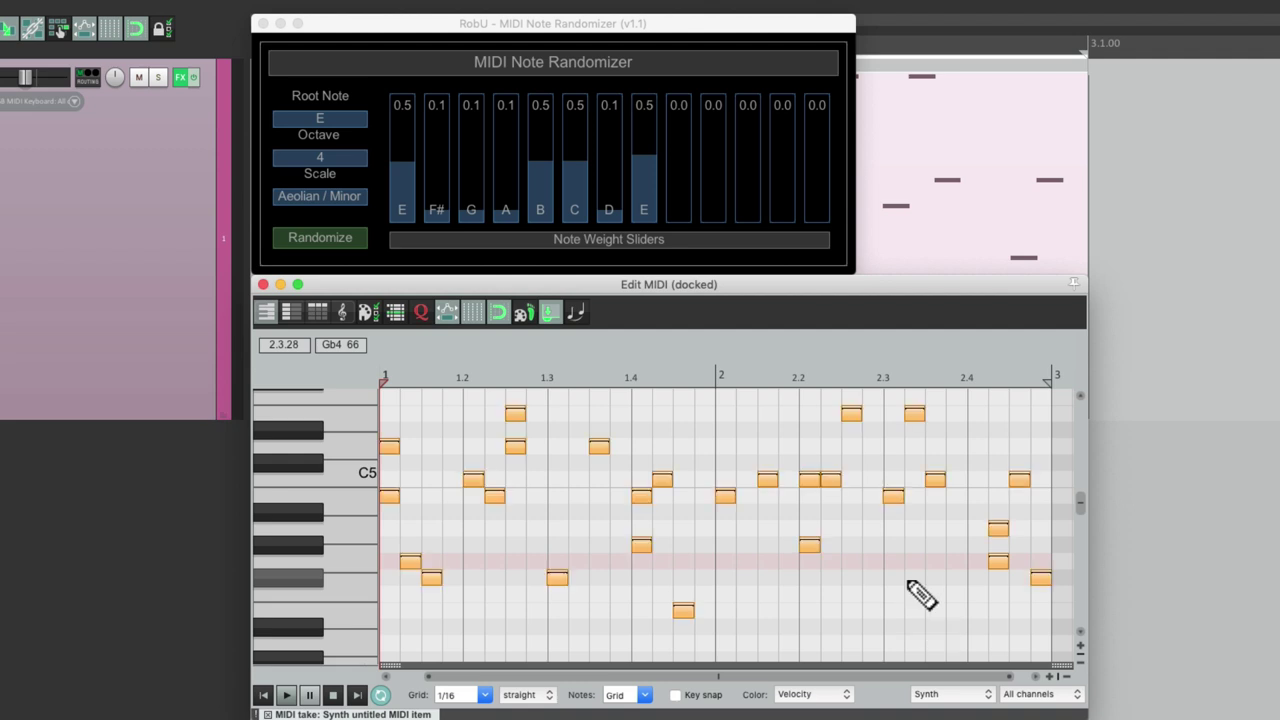
left_click(324, 236)
key("space")
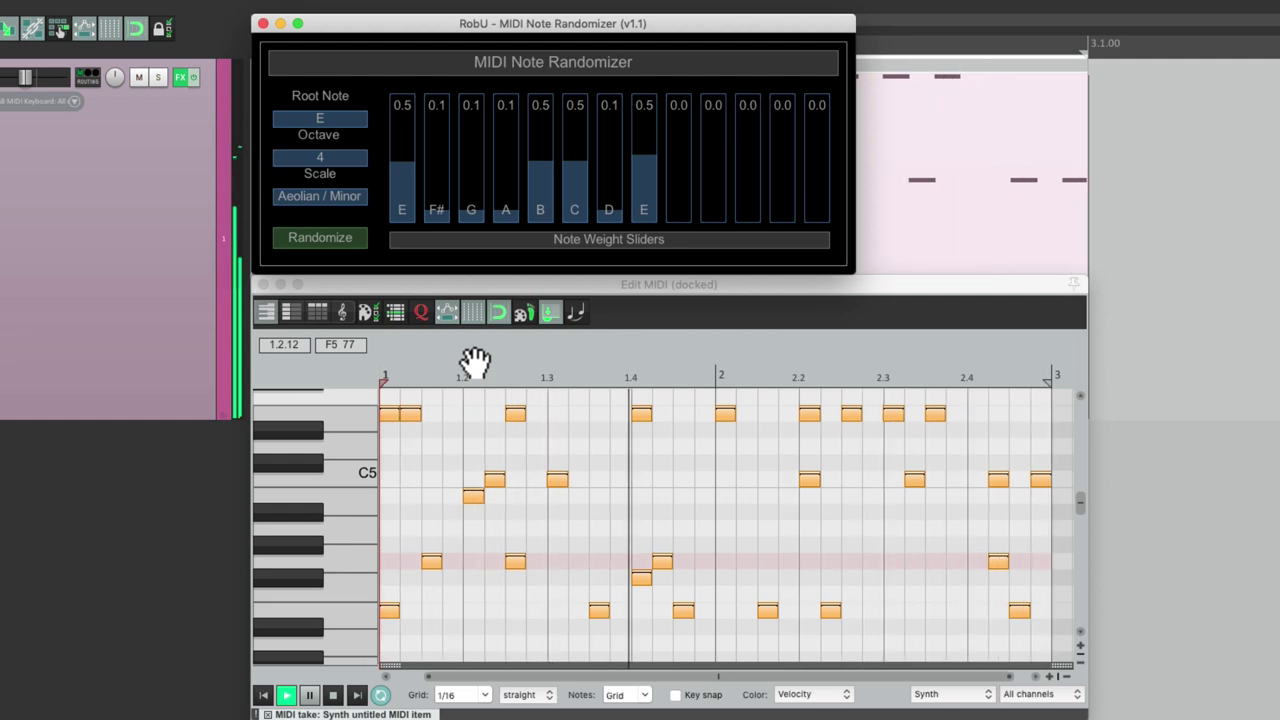
- Stop playback and set the randomizer to root note F# with the Ionian / Major scale
key("space")
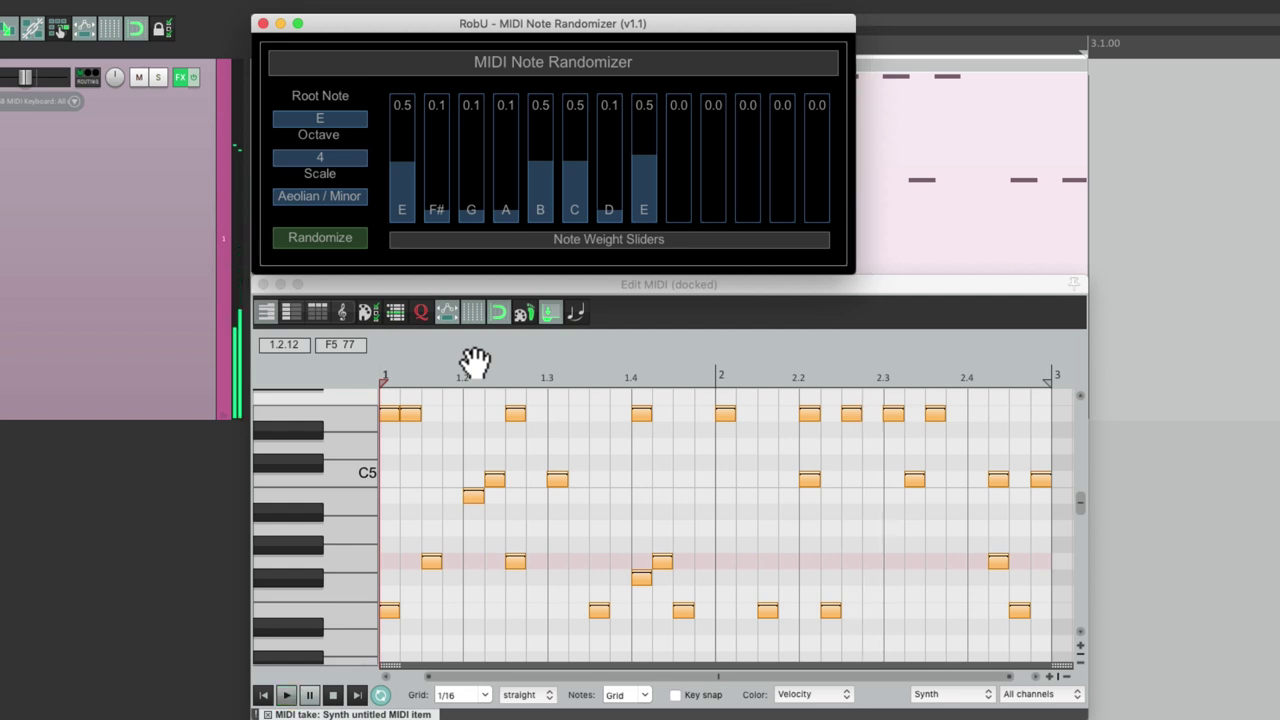
left_click(318, 120)
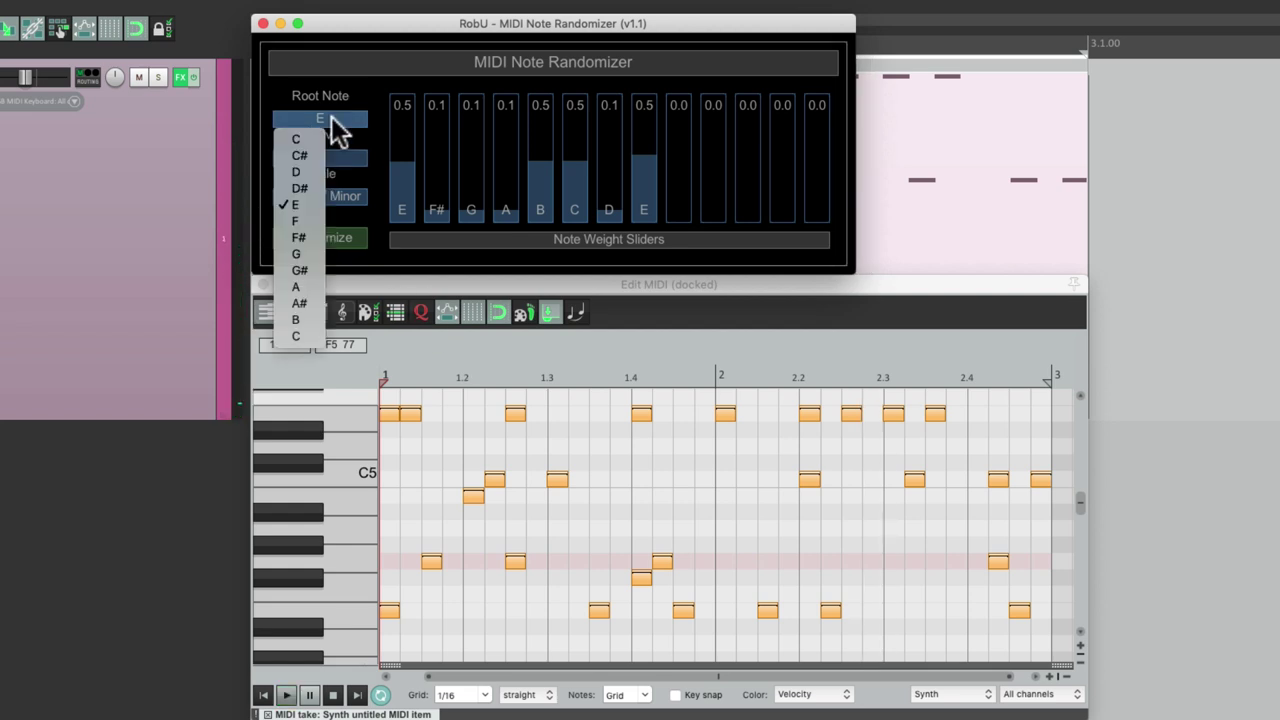
left_click(318, 238)
left_click(345, 203)
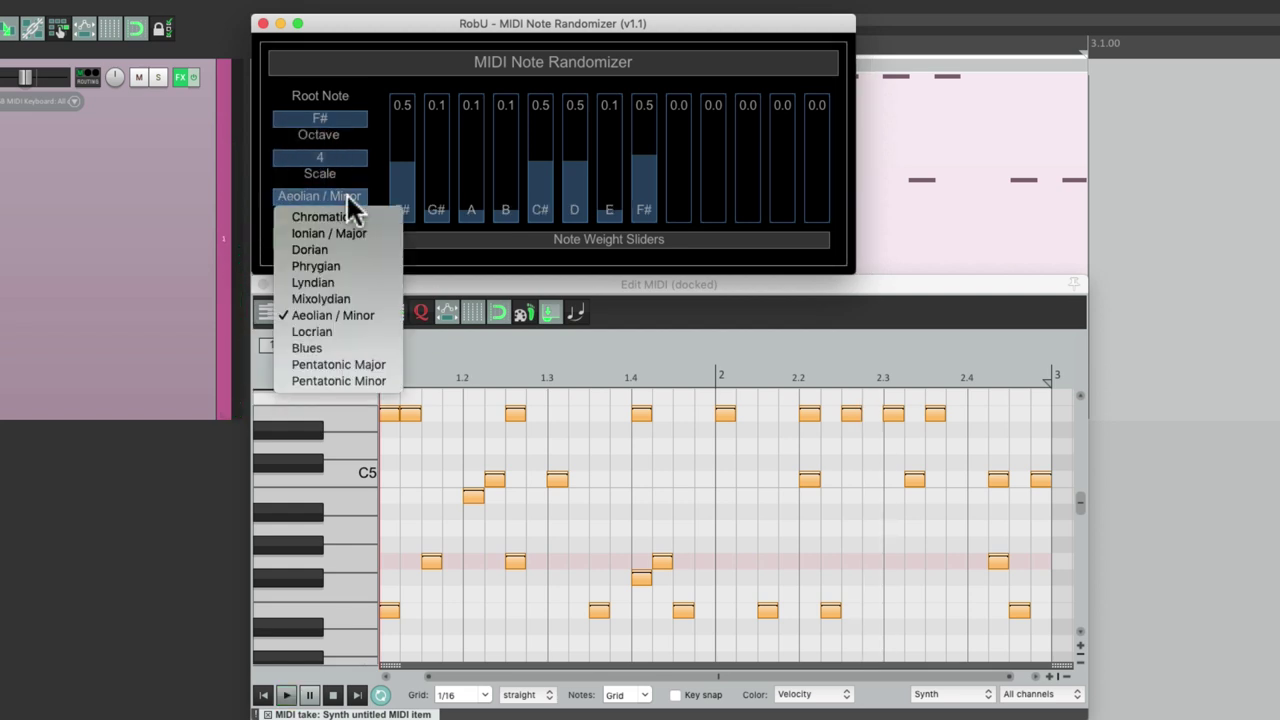
left_click(366, 227)
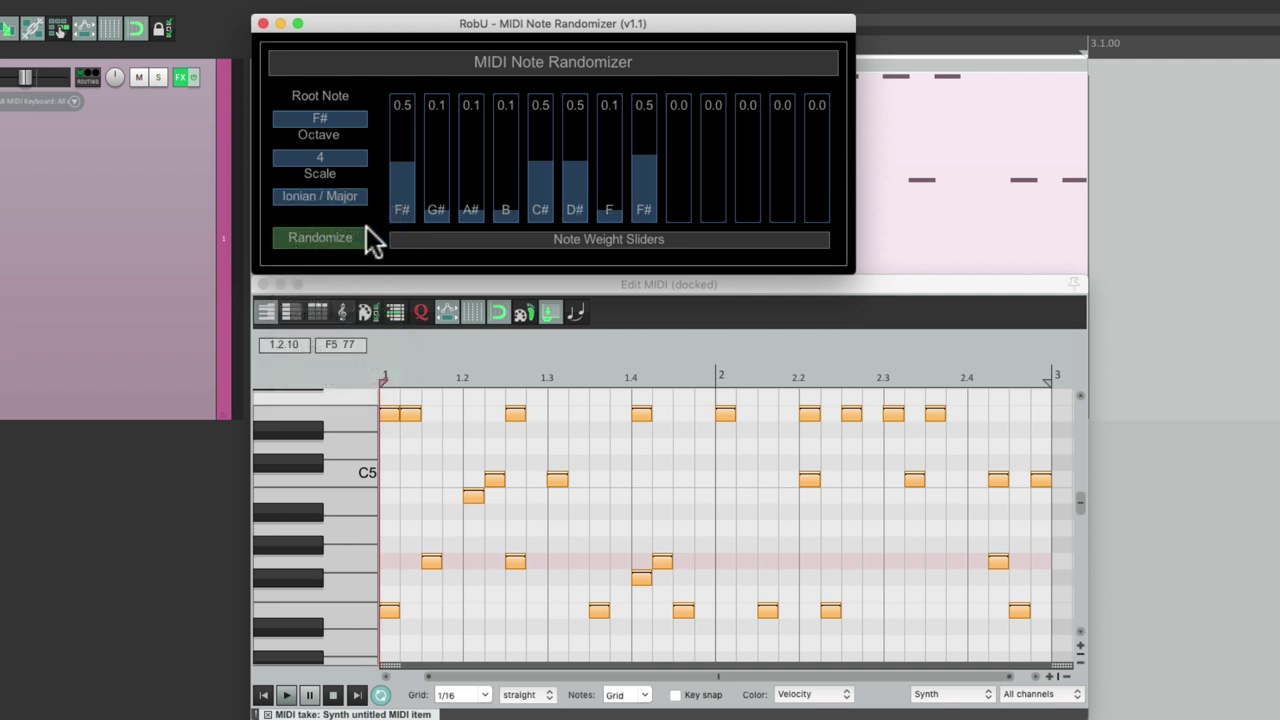
- Regenerate the item's notes in F# major and play the new pattern
left_click(331, 237)
key("space")
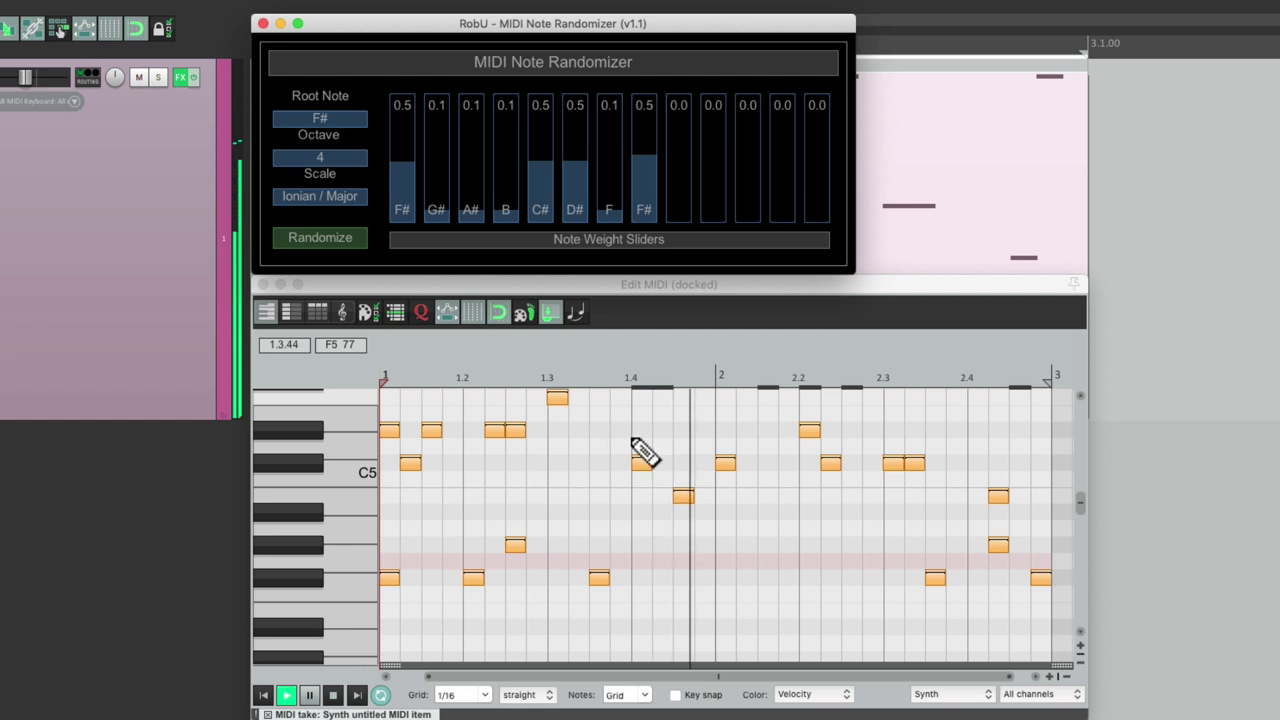
scroll(676, 512, "up", 3)
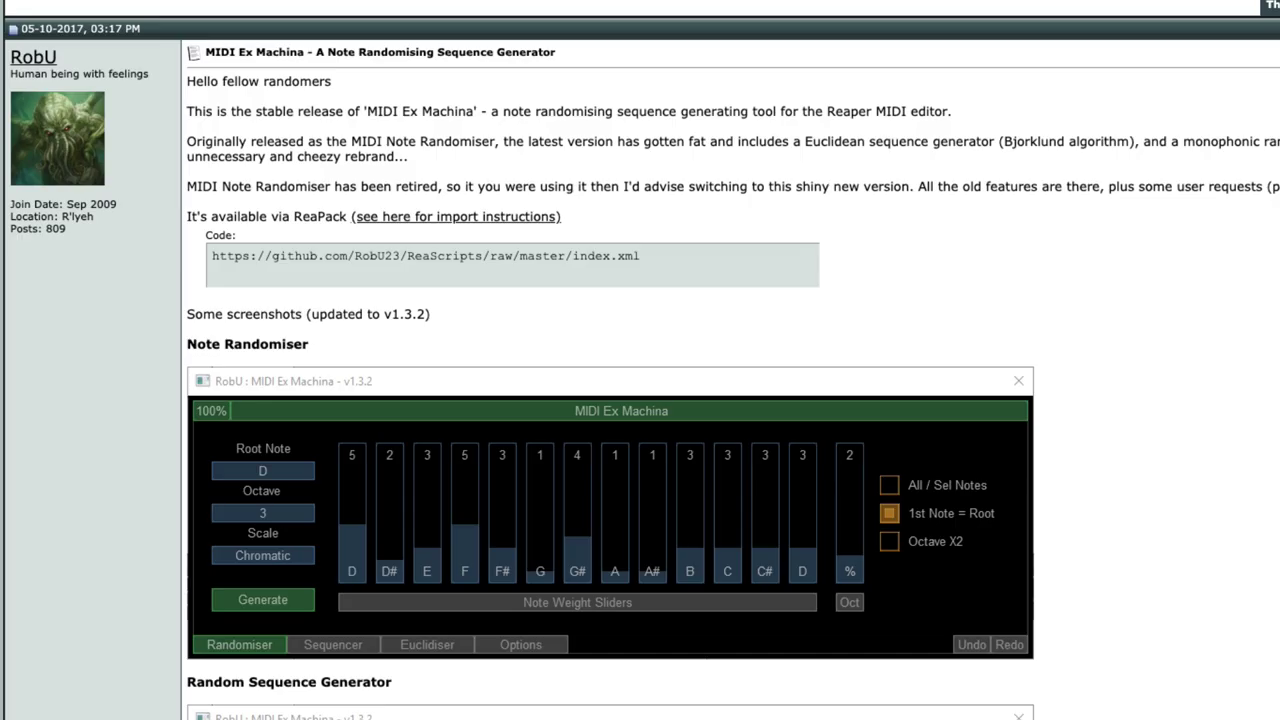
scroll(916, 334, "down", 4)
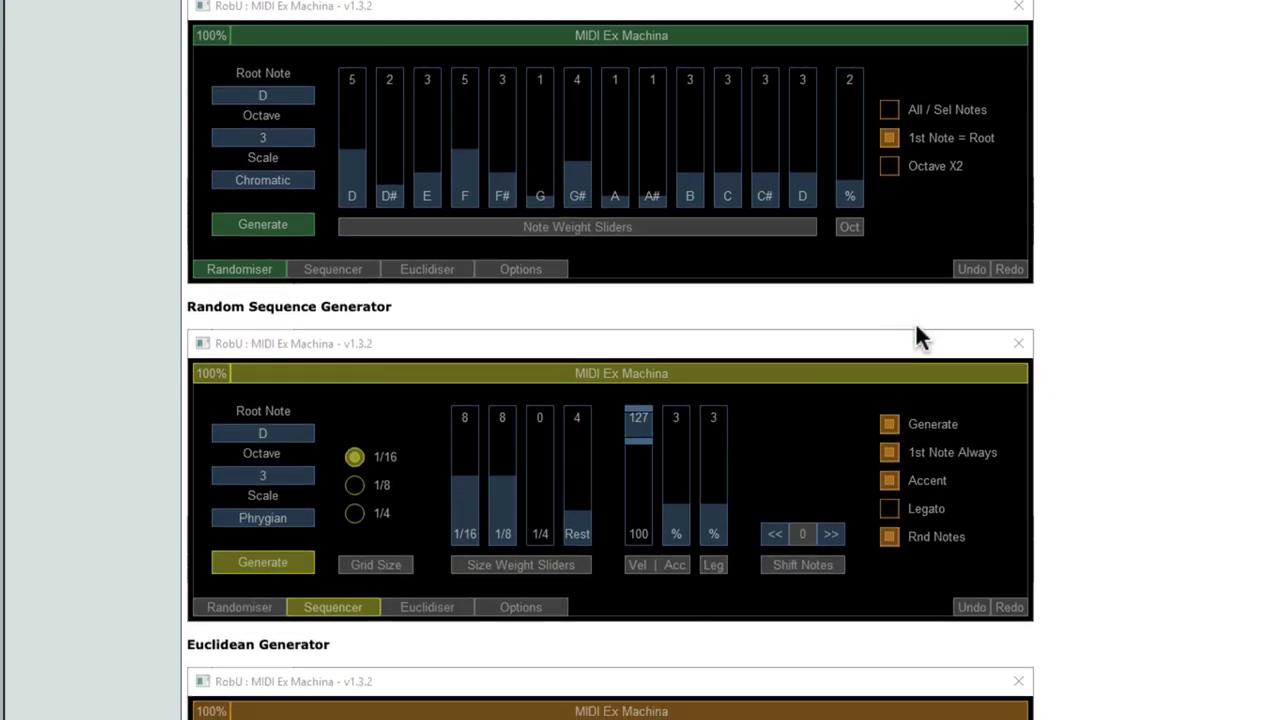
scroll(915, 322, "down", 2)
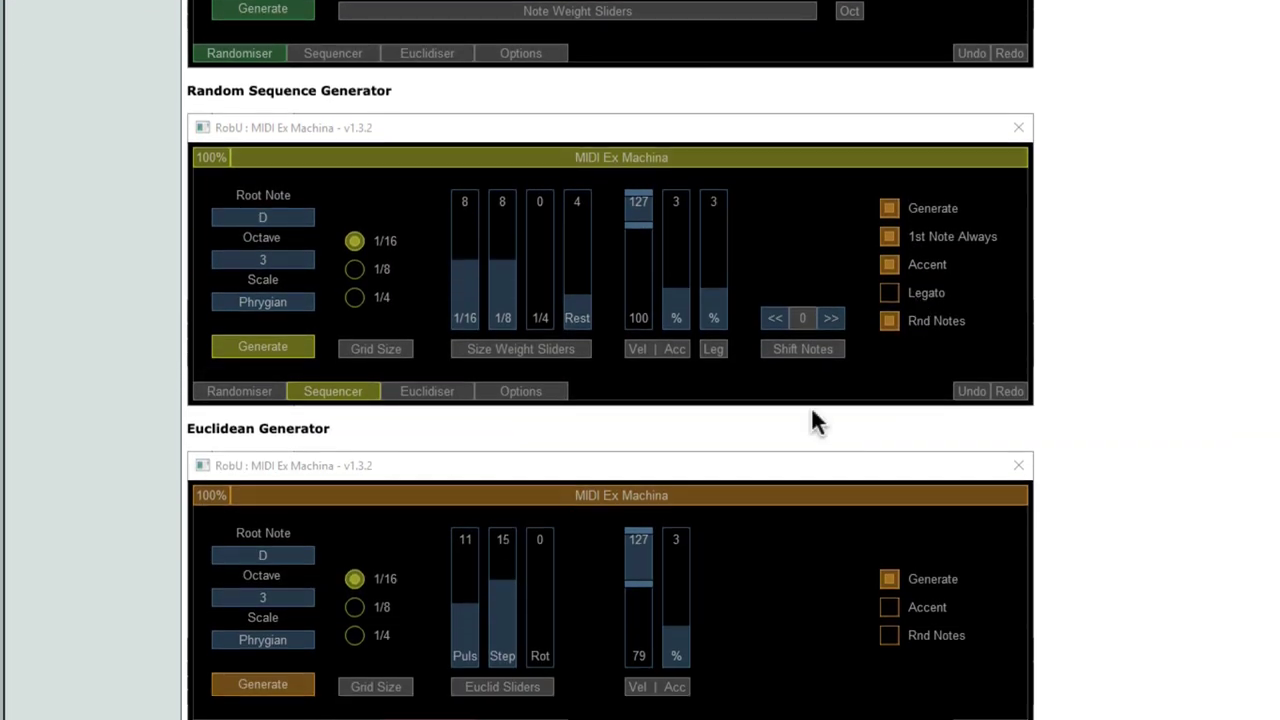